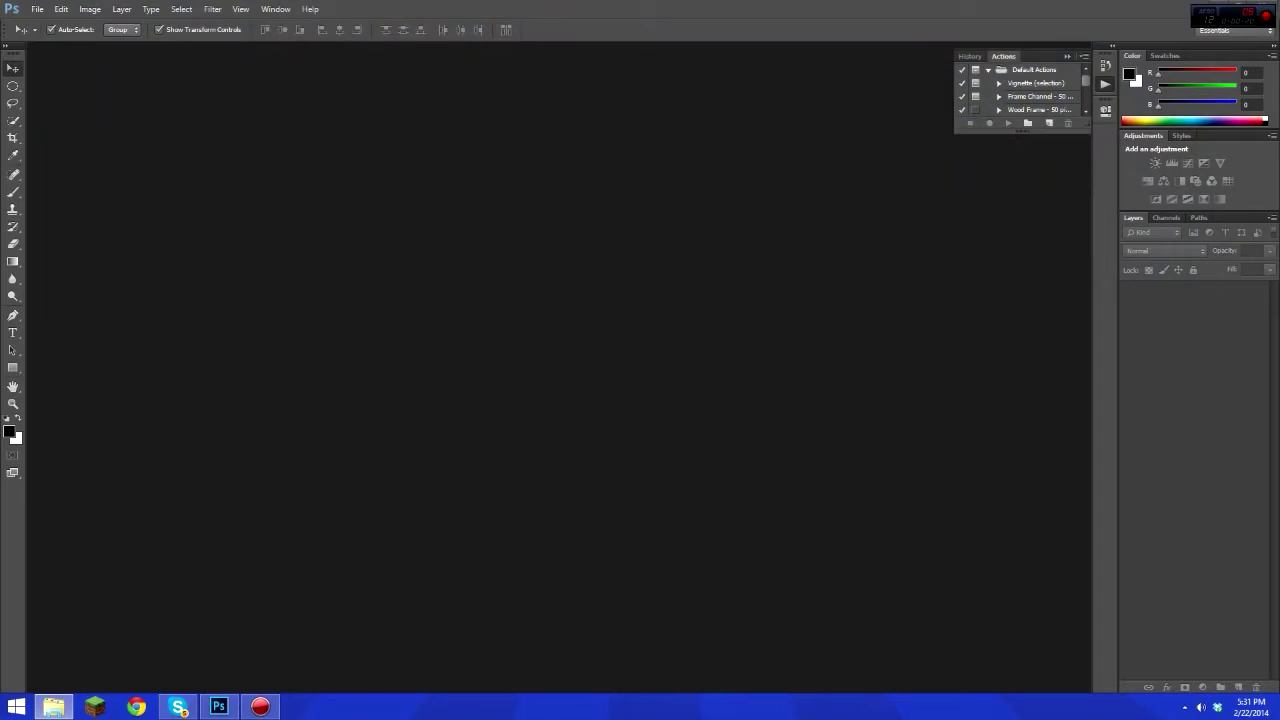
Step: Create a 1280 × 720 pixel document with transparent background contents, and collapse the open Actions panel
{"action": "left_click", "coordinate": [30, 10]}
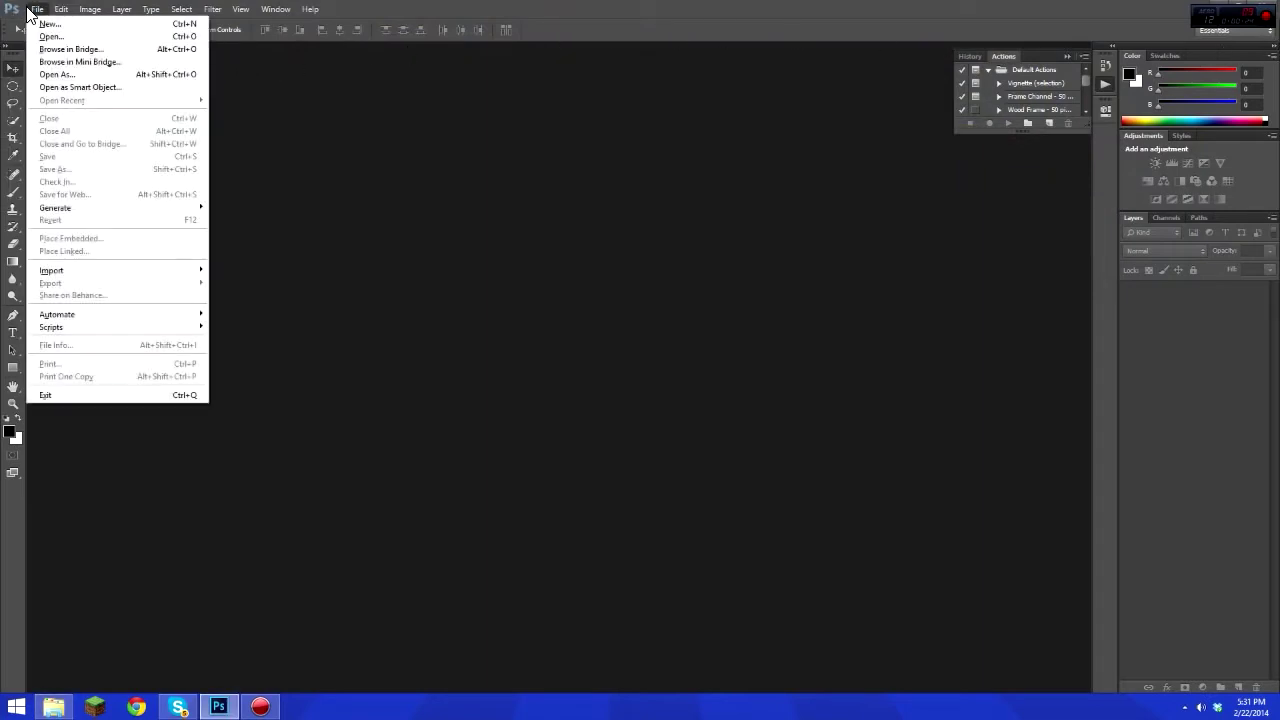
{"action": "left_click", "coordinate": [45, 23]}
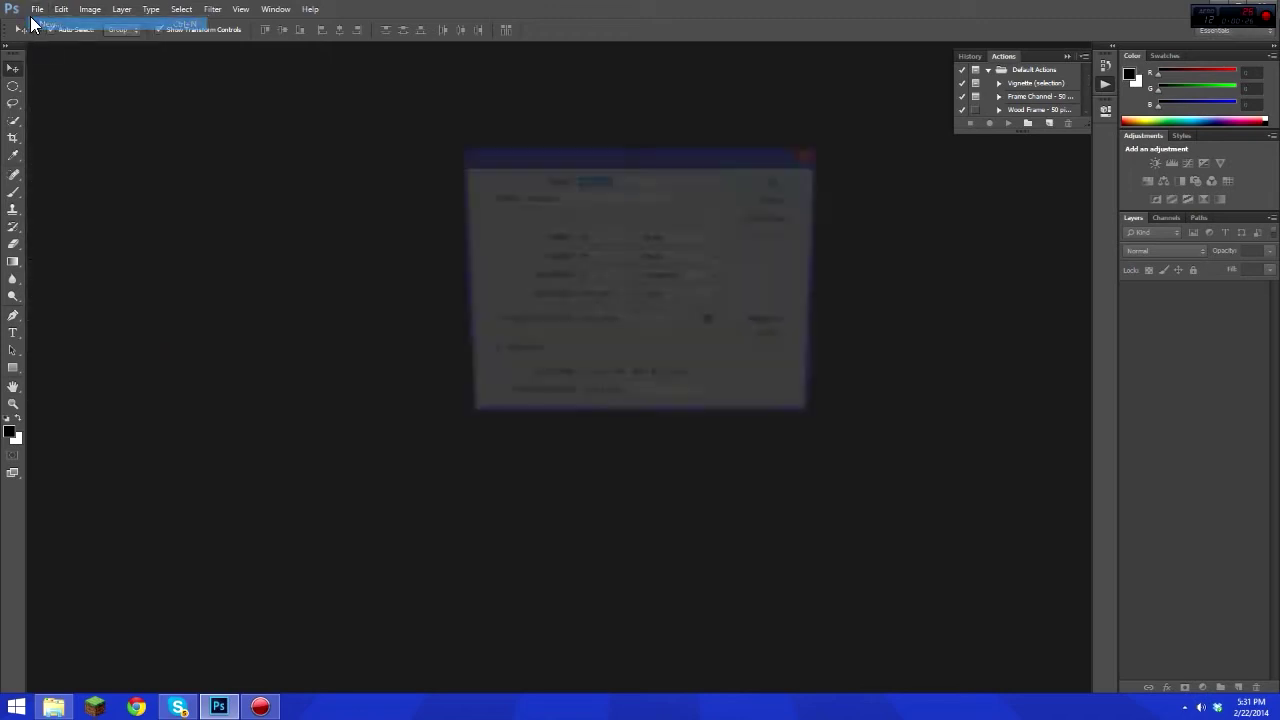
{"action": "double_click", "coordinate": [597, 238]}
{"action": "type", "text": "1080"}
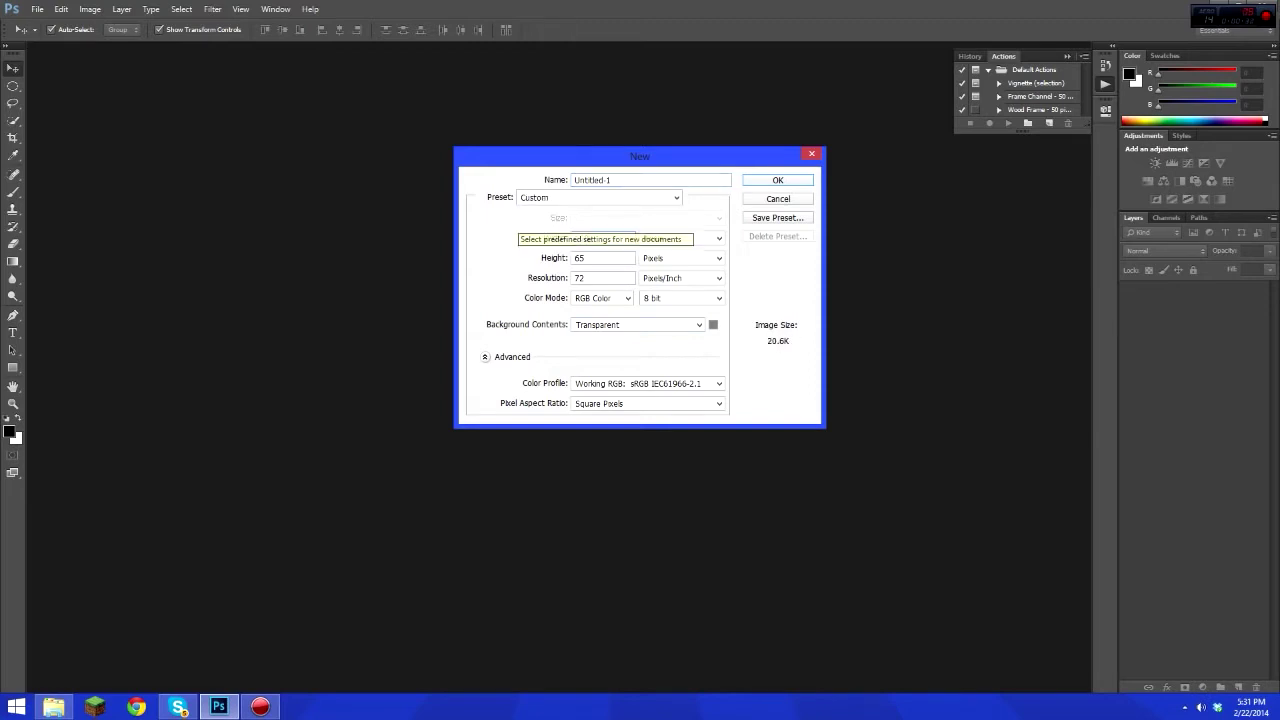
{"action": "key", "text": "BackSpace"}
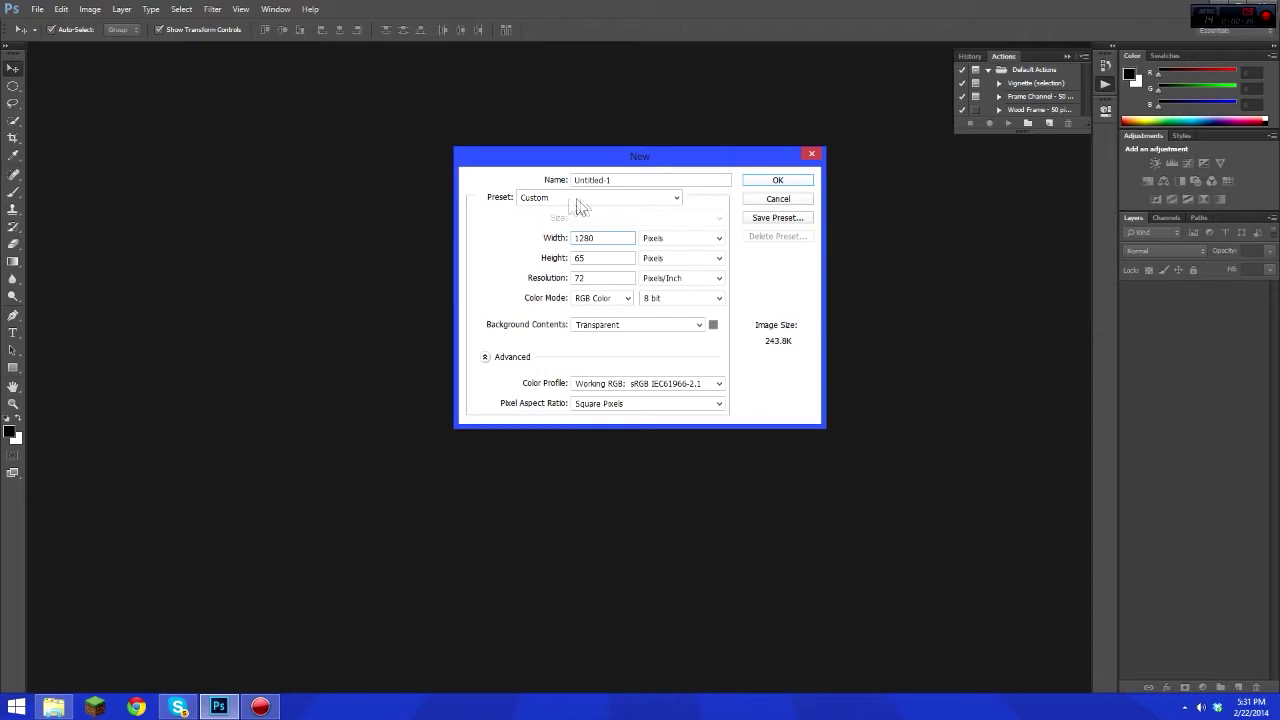
{"action": "key", "text": "Tab"}
{"action": "type", "text": "72"}
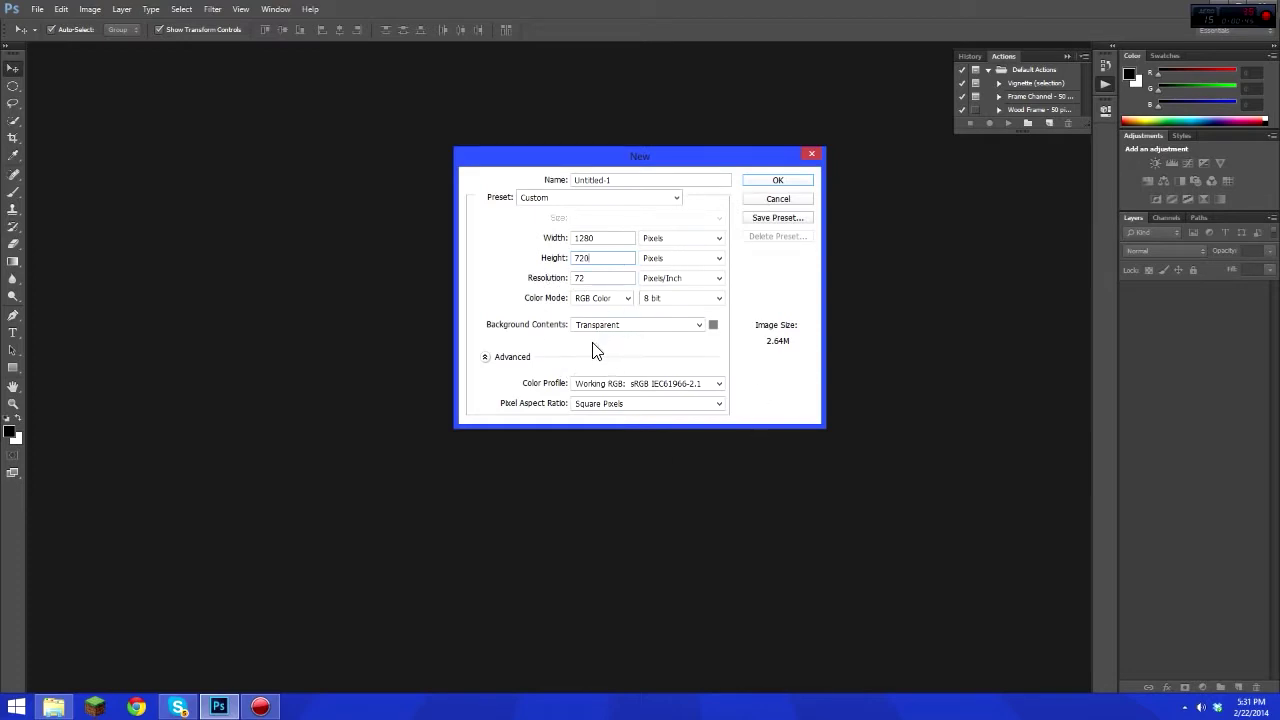
{"action": "left_click", "coordinate": [485, 357]}
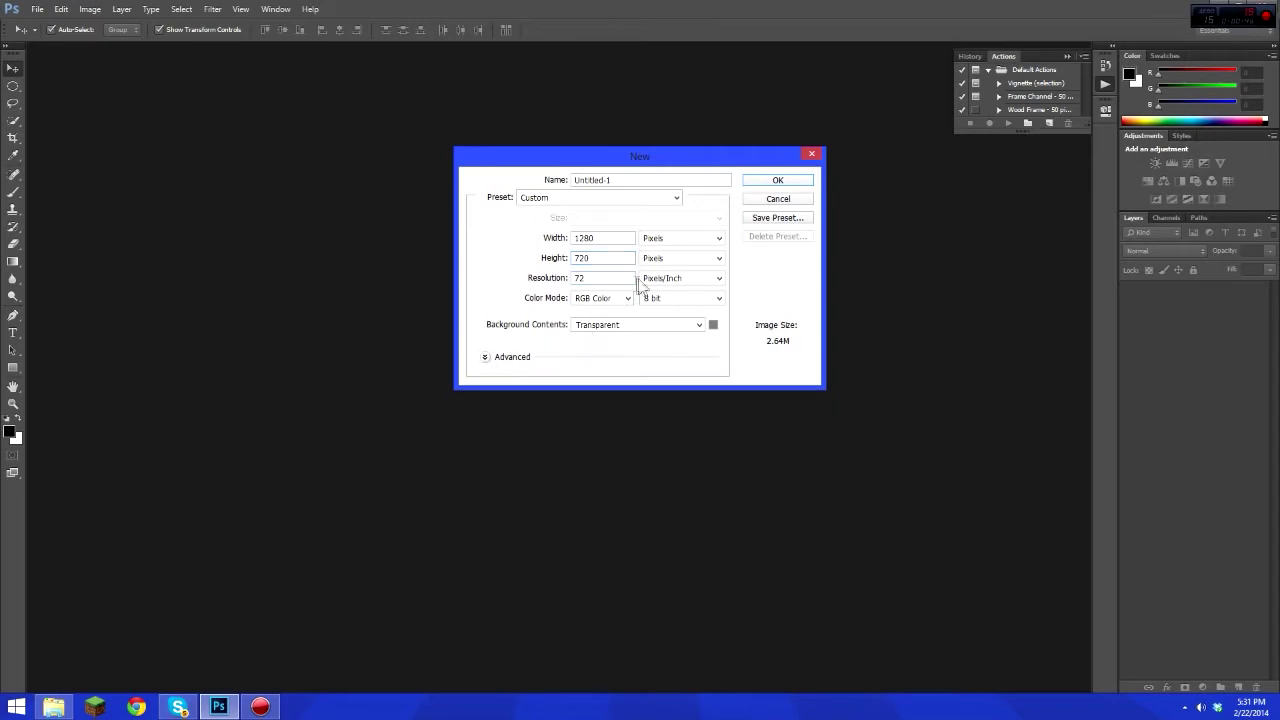
{"action": "left_click", "coordinate": [800, 183]}
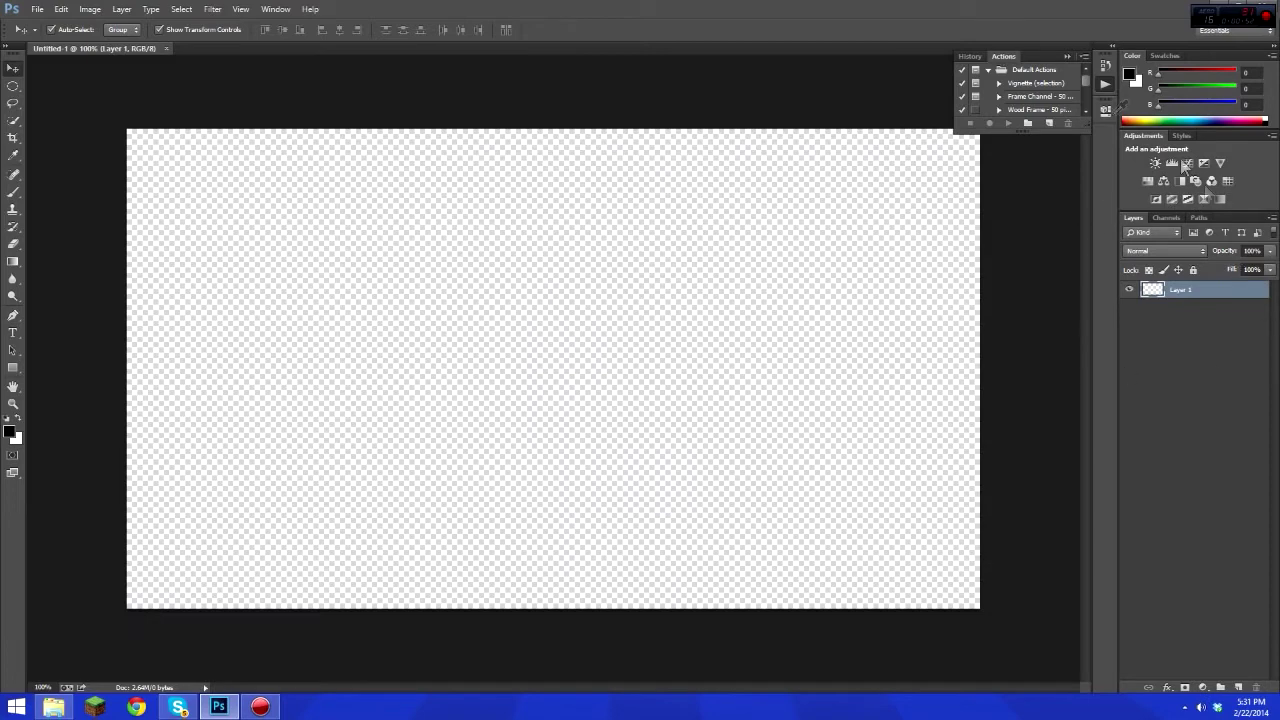
{"action": "left_click", "coordinate": [1066, 57]}
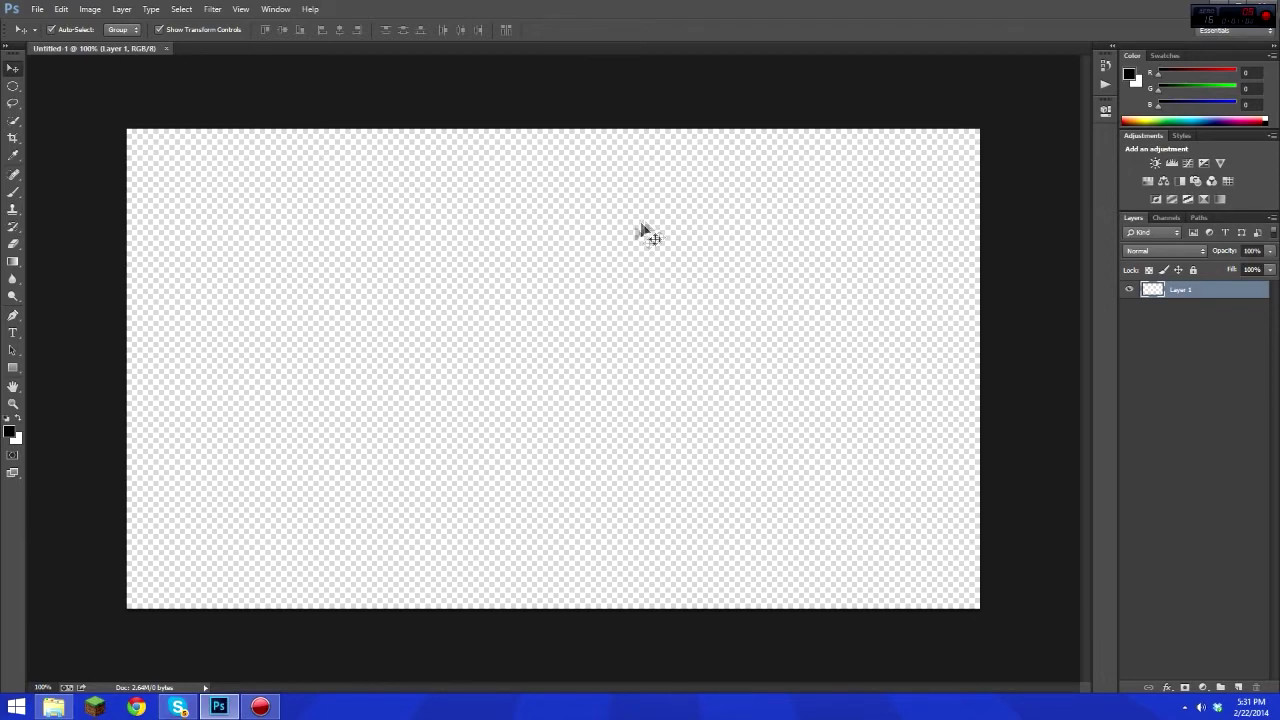
Step: Fill the empty layer with a linear gradient from dark green at the canvas's upper edge to bright green at its lower edge
{"action": "left_click", "coordinate": [15, 263]}
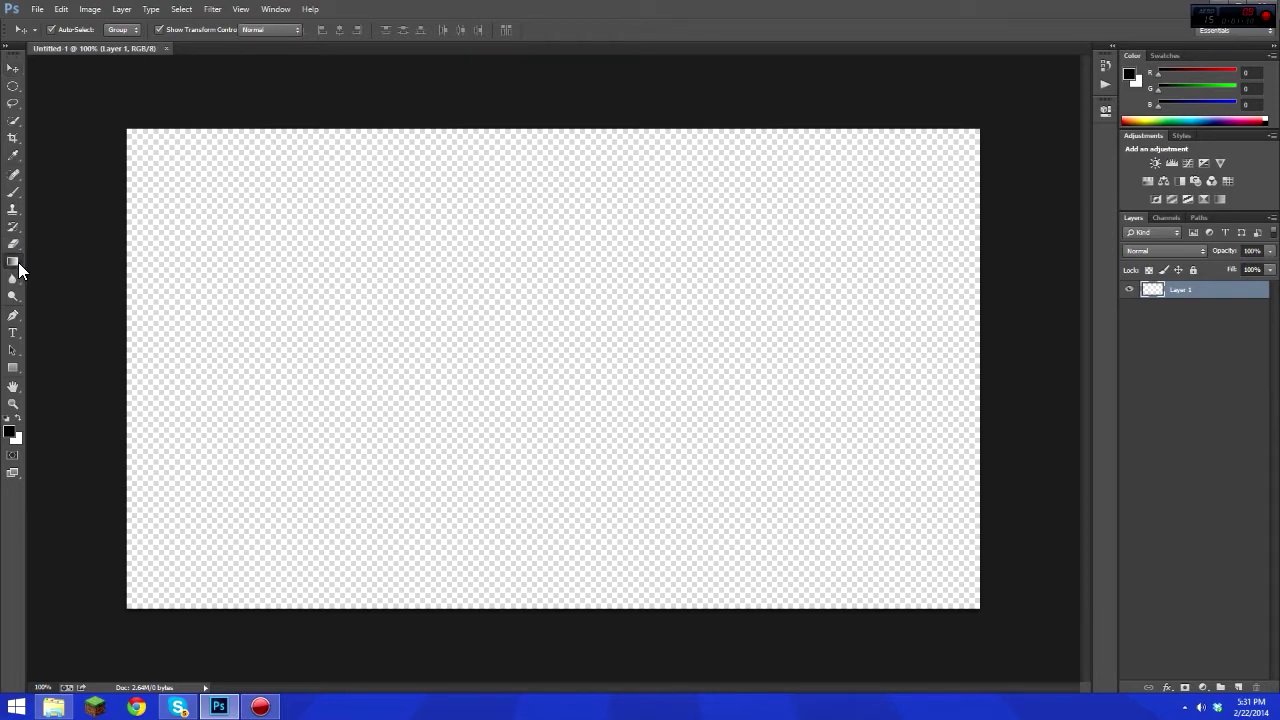
{"action": "left_click", "coordinate": [96, 30]}
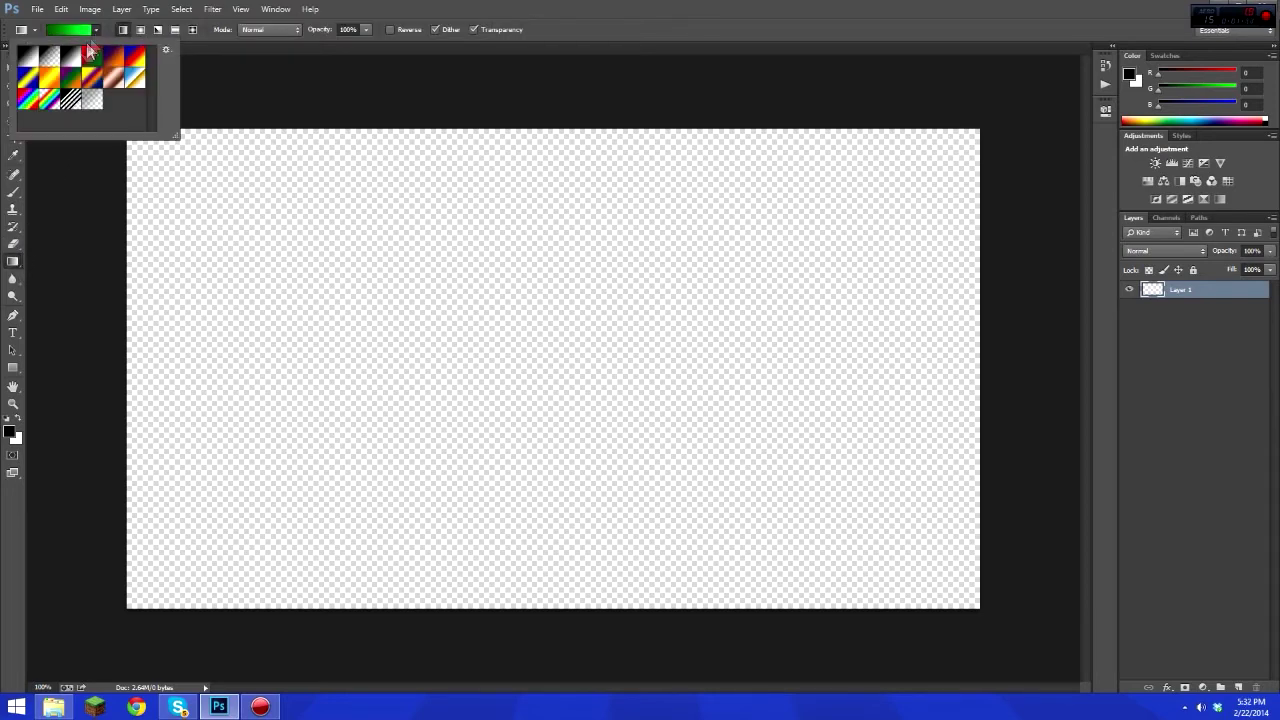
{"action": "left_click", "coordinate": [80, 28]}
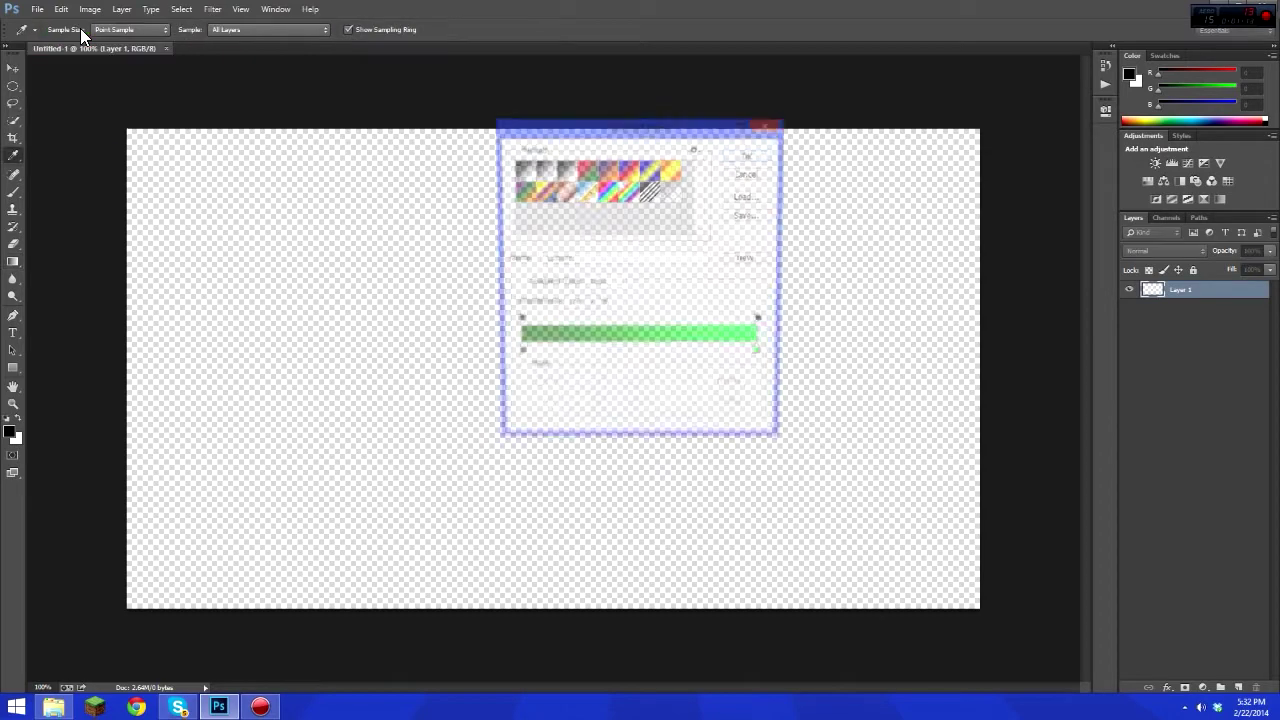
{"action": "double_click", "coordinate": [516, 355]}
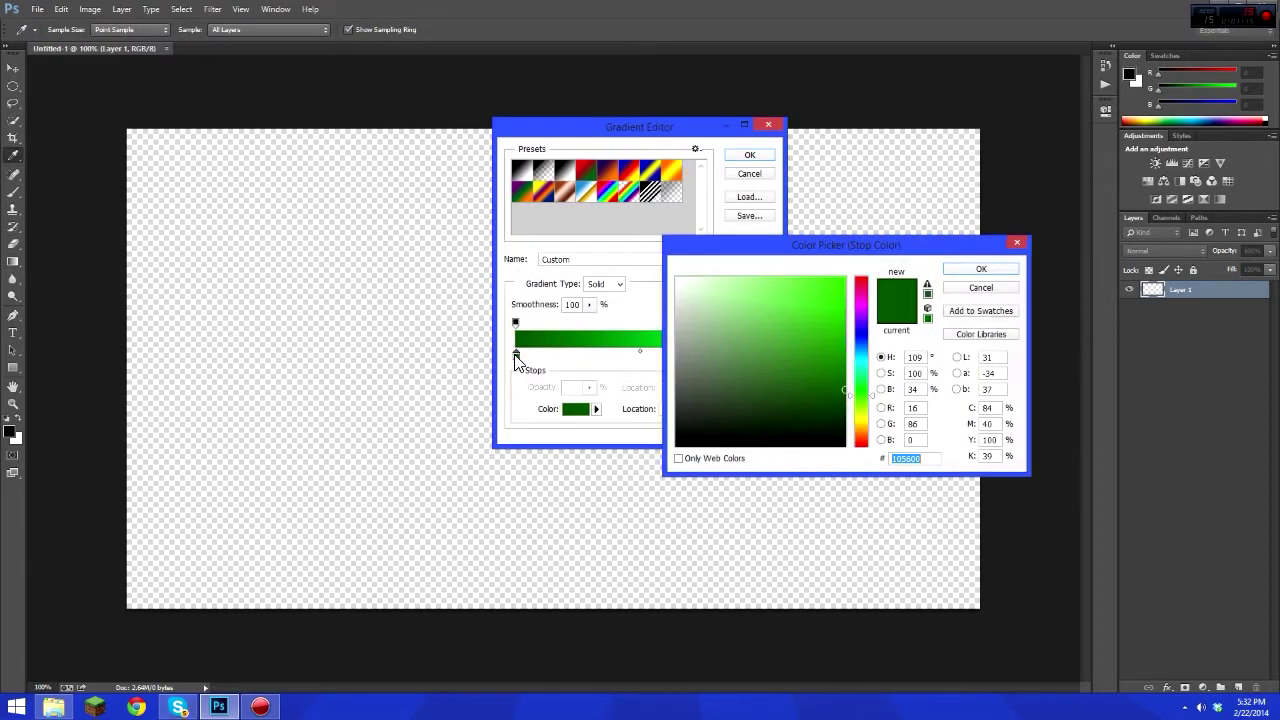
{"action": "left_click", "coordinate": [1016, 242]}
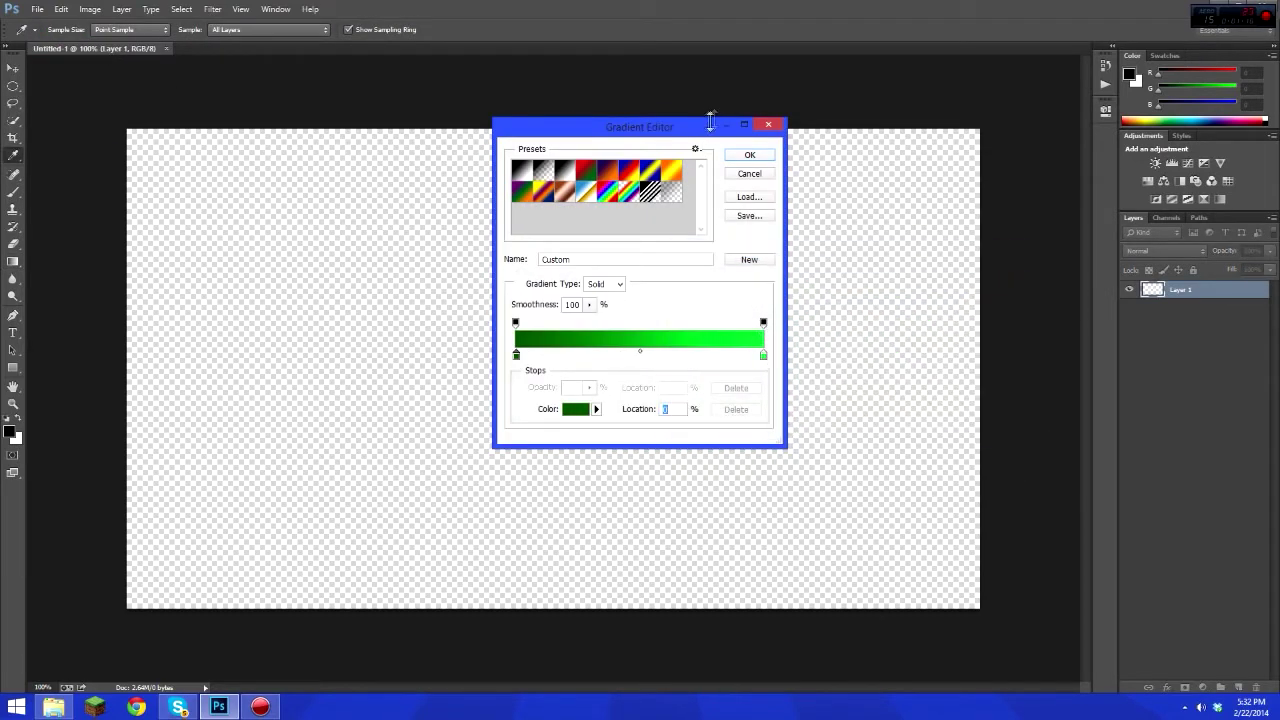
{"action": "left_click", "coordinate": [745, 158]}
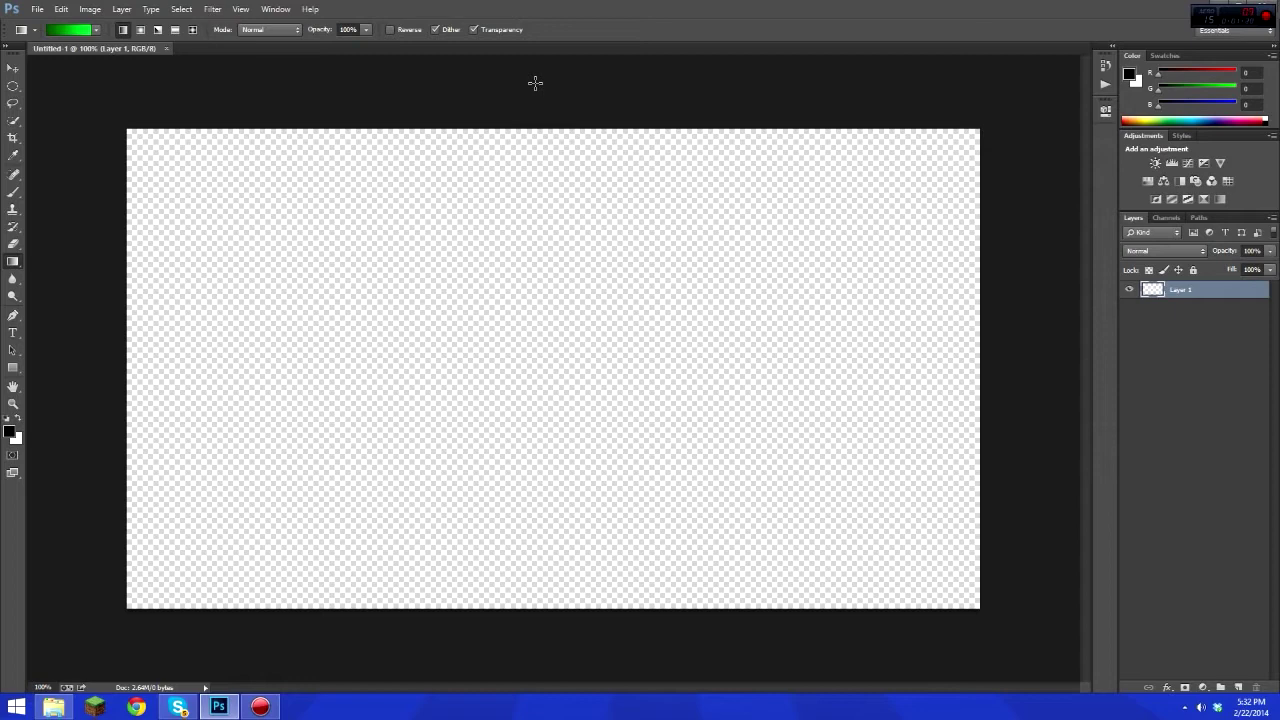
{"action": "left_click_drag", "start_coordinate": [534, 143], "coordinate": [503, 667]}
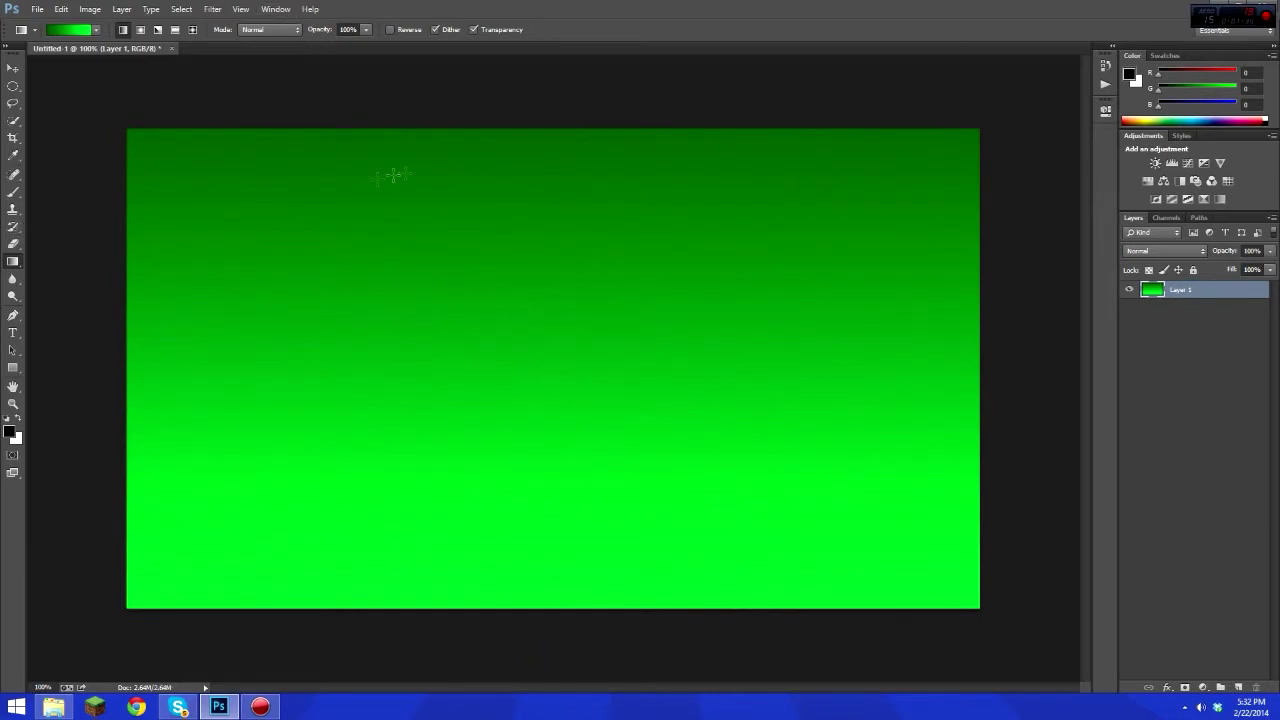
Step: Distort the gradient into vertical stripes with the Wave filter, using 117 generators and a wavelength of 116 to 117
{"action": "left_click", "coordinate": [12, 66]}
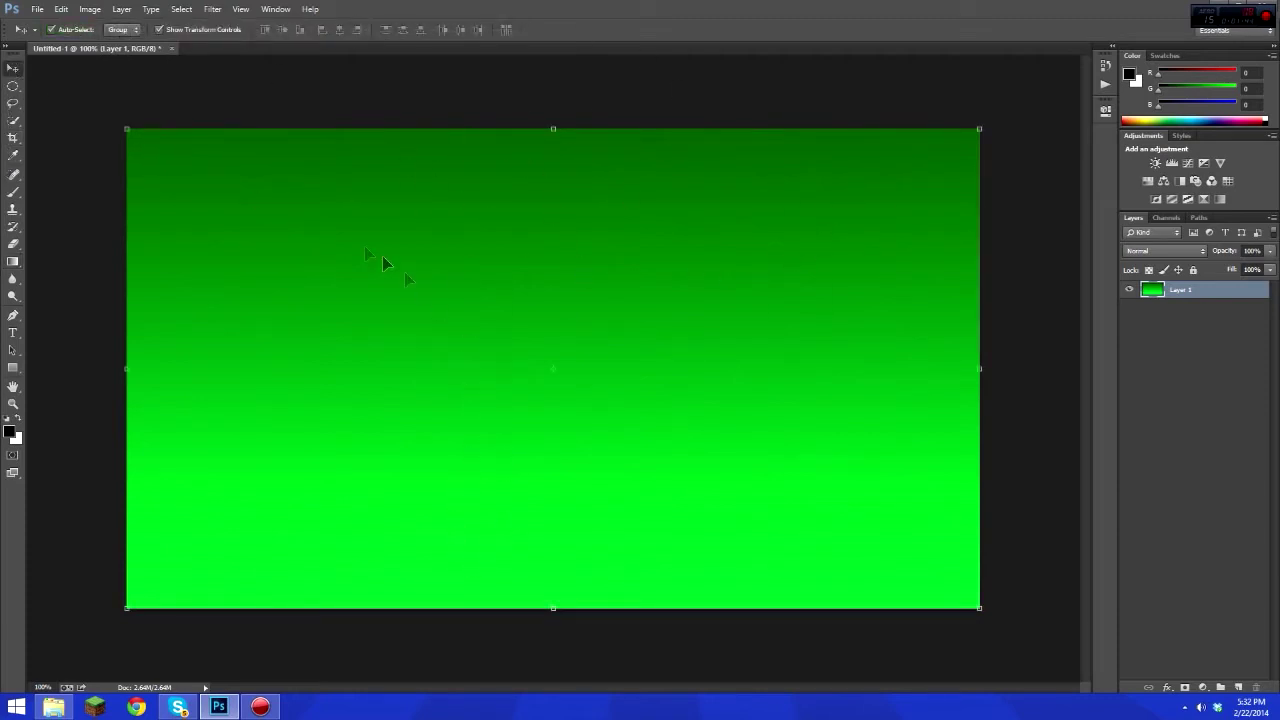
{"action": "left_click", "coordinate": [201, 9]}
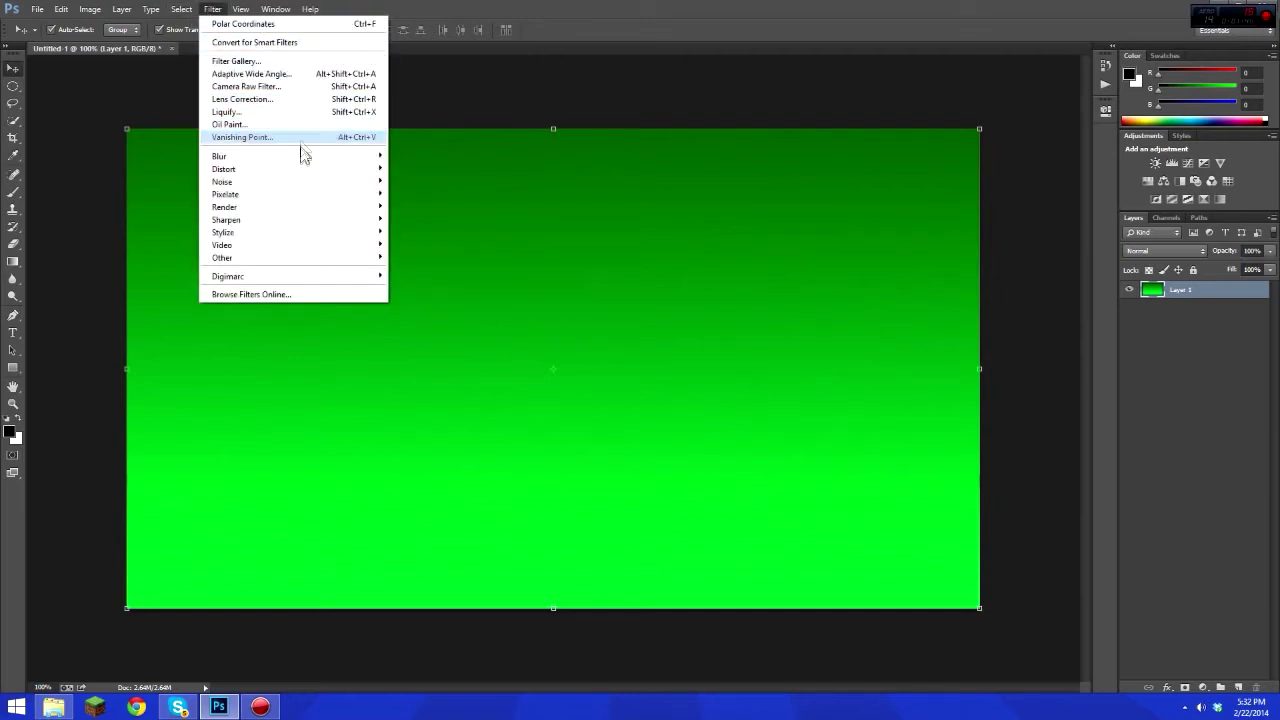
{"action": "mouse_move", "coordinate": [303, 172]}
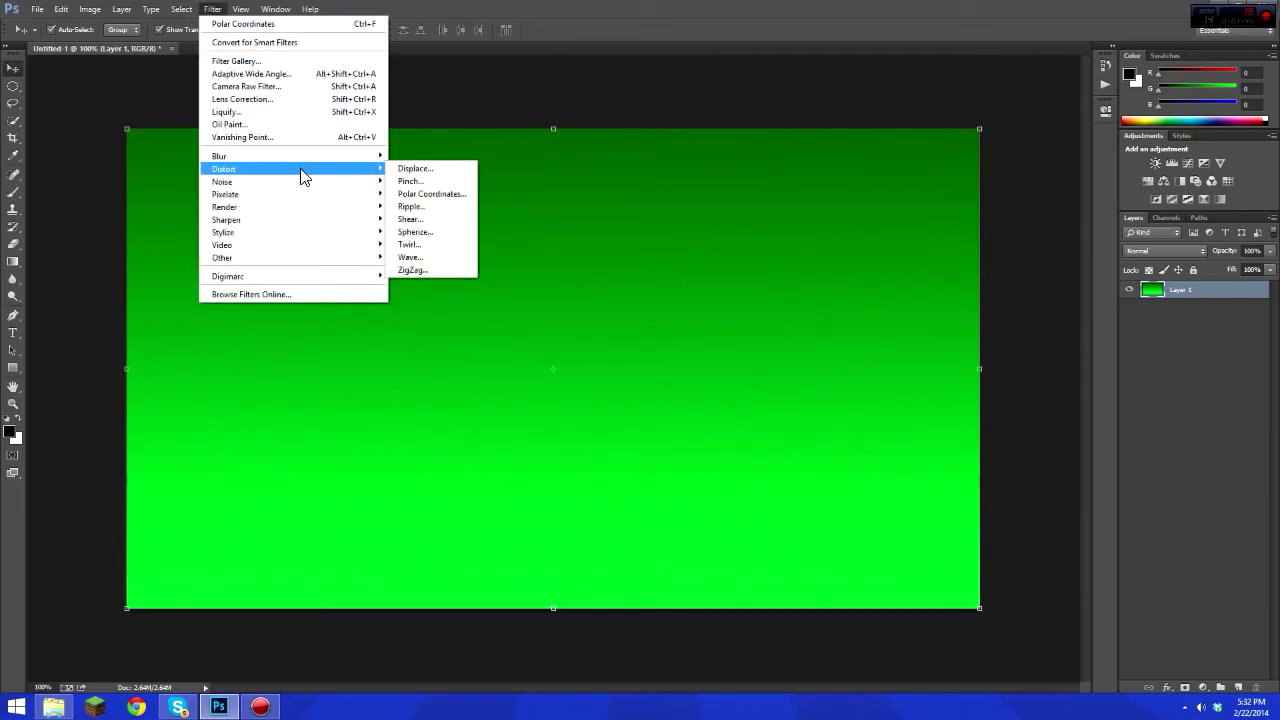
{"action": "left_click", "coordinate": [431, 257]}
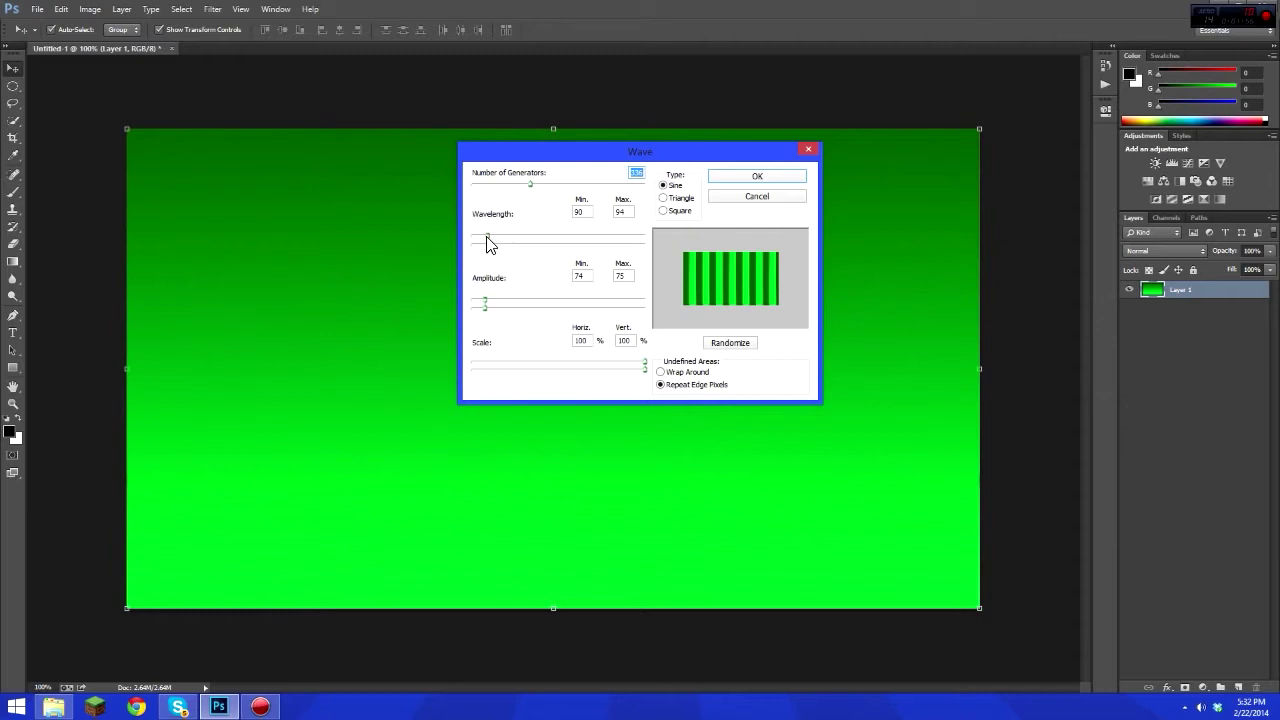
{"action": "left_click_drag", "start_coordinate": [487, 244], "coordinate": [489, 246]}
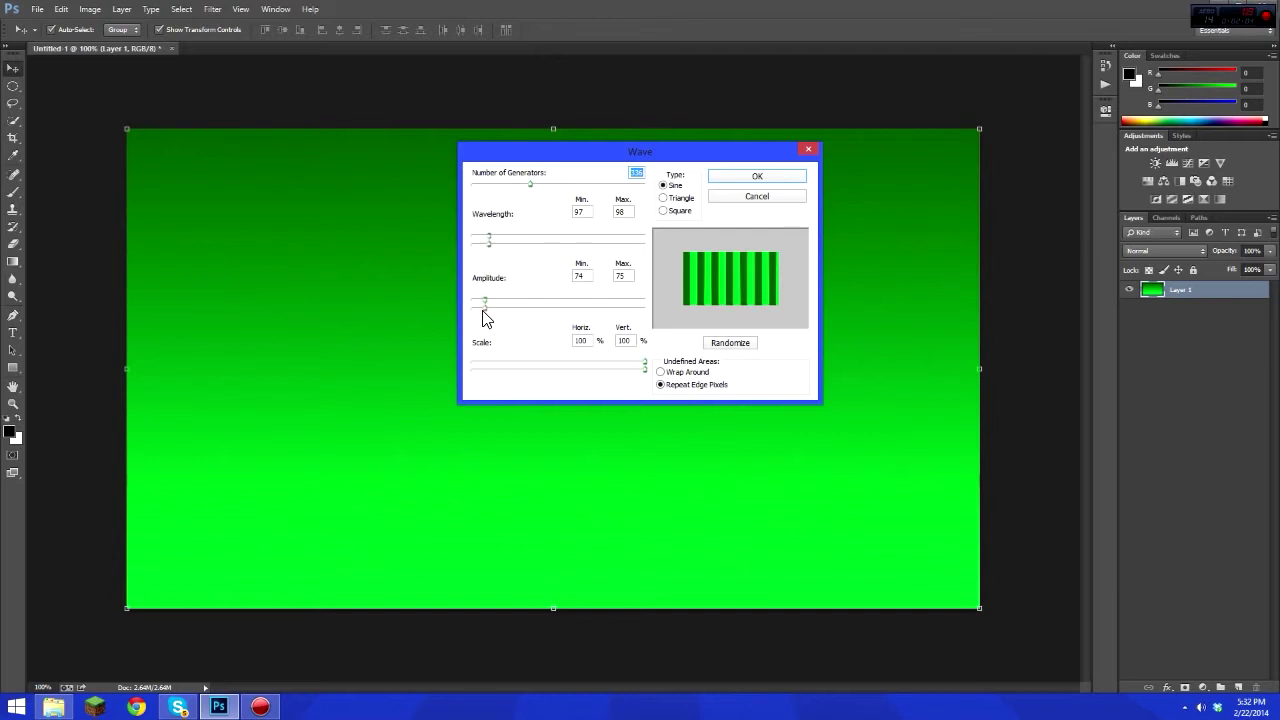
{"action": "left_click_drag", "start_coordinate": [491, 244], "coordinate": [491, 244]}
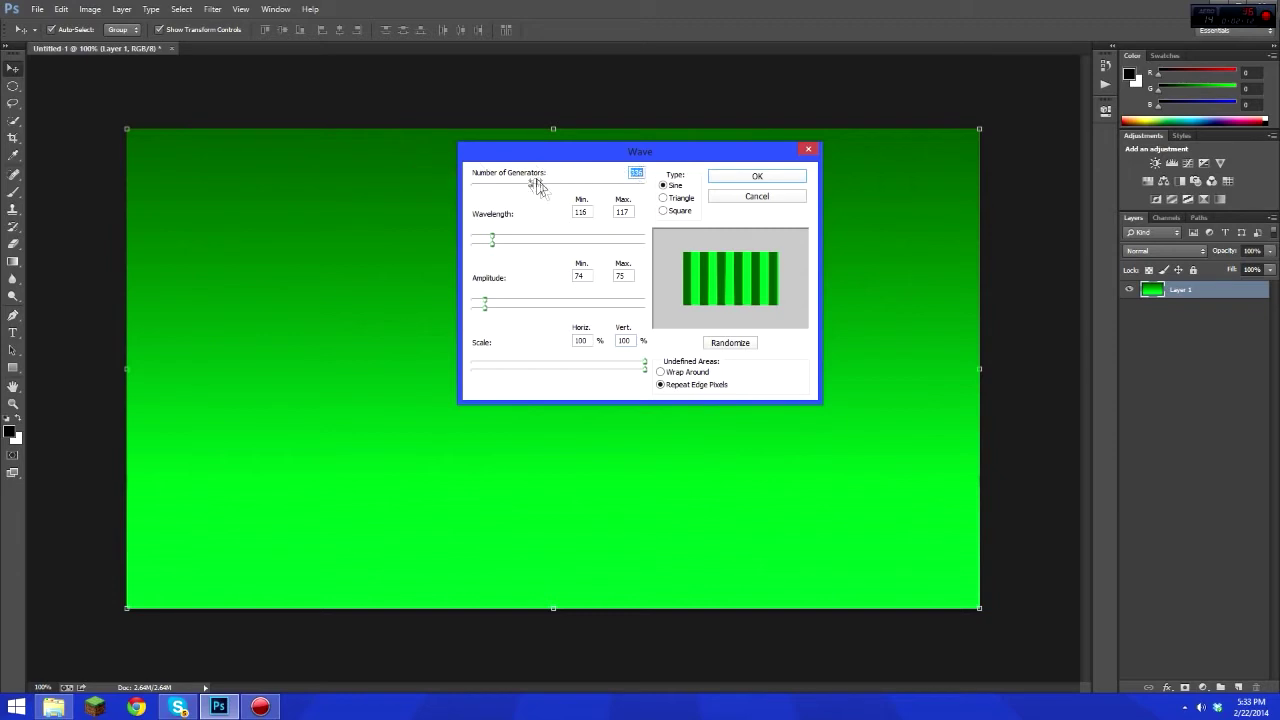
{"action": "left_click_drag", "start_coordinate": [530, 186], "coordinate": [655, 205]}
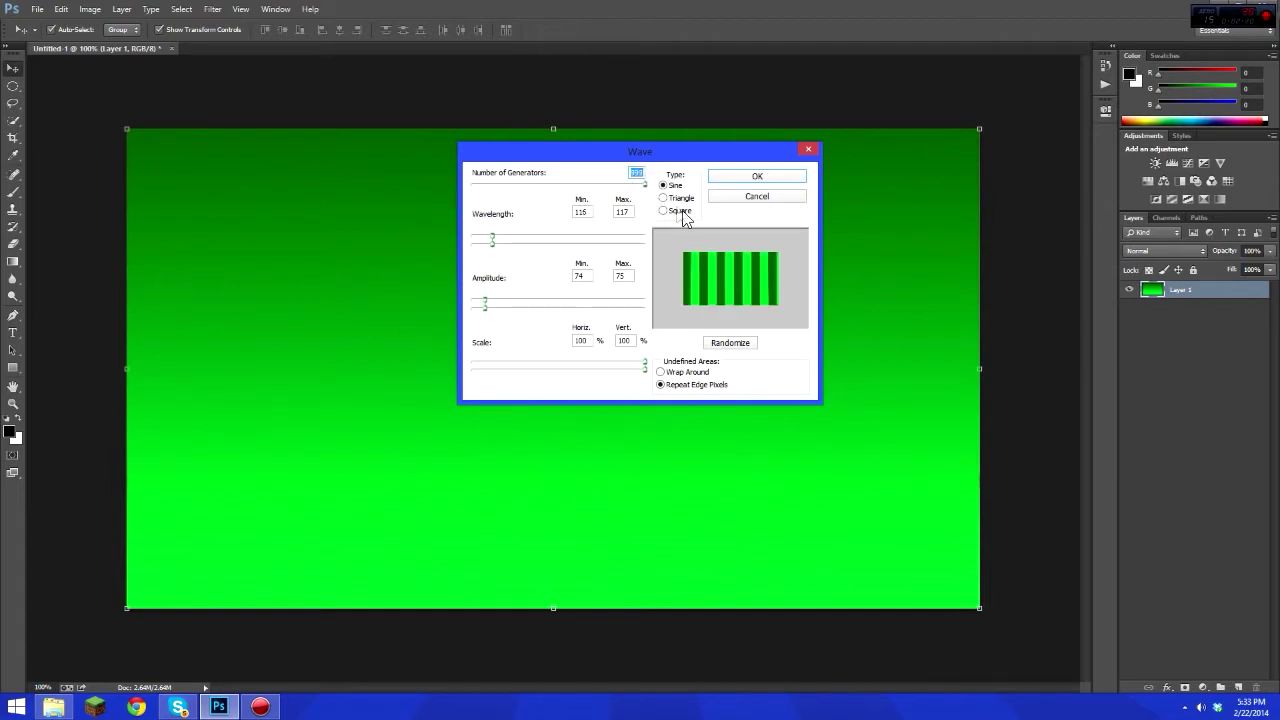
{"action": "left_click_drag", "start_coordinate": [645, 190], "coordinate": [527, 186]}
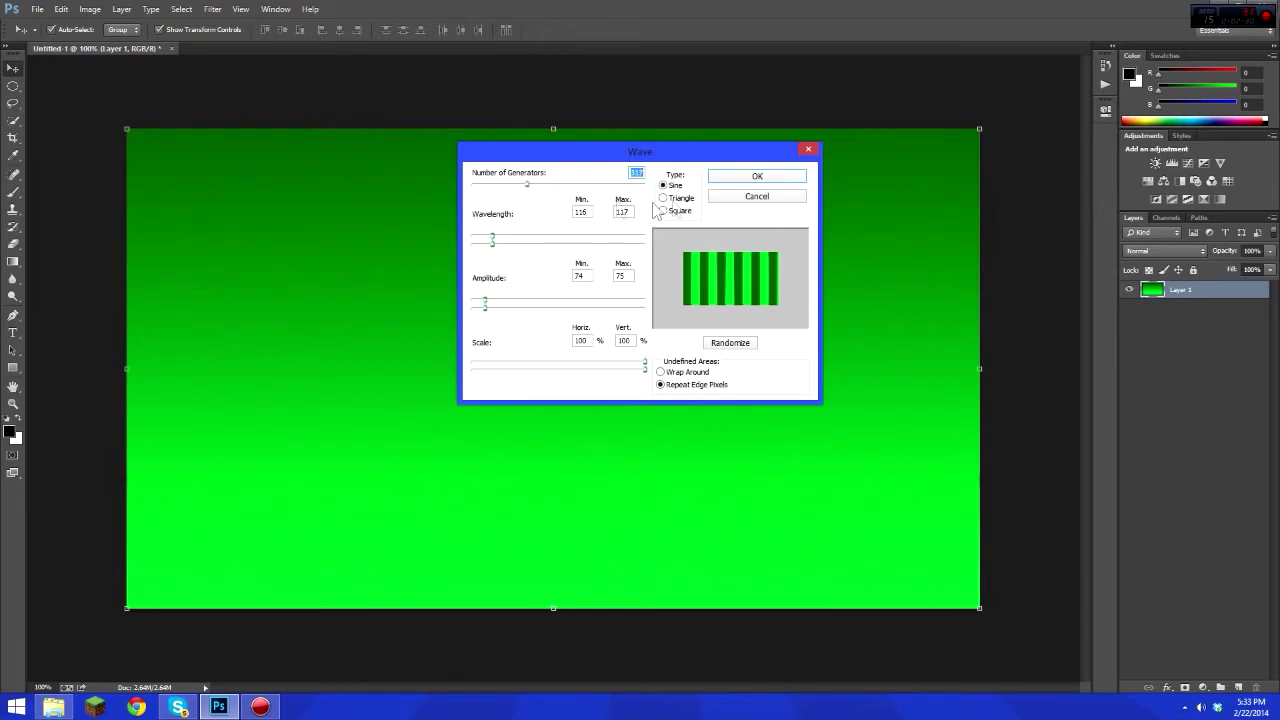
{"action": "left_click", "coordinate": [740, 180]}
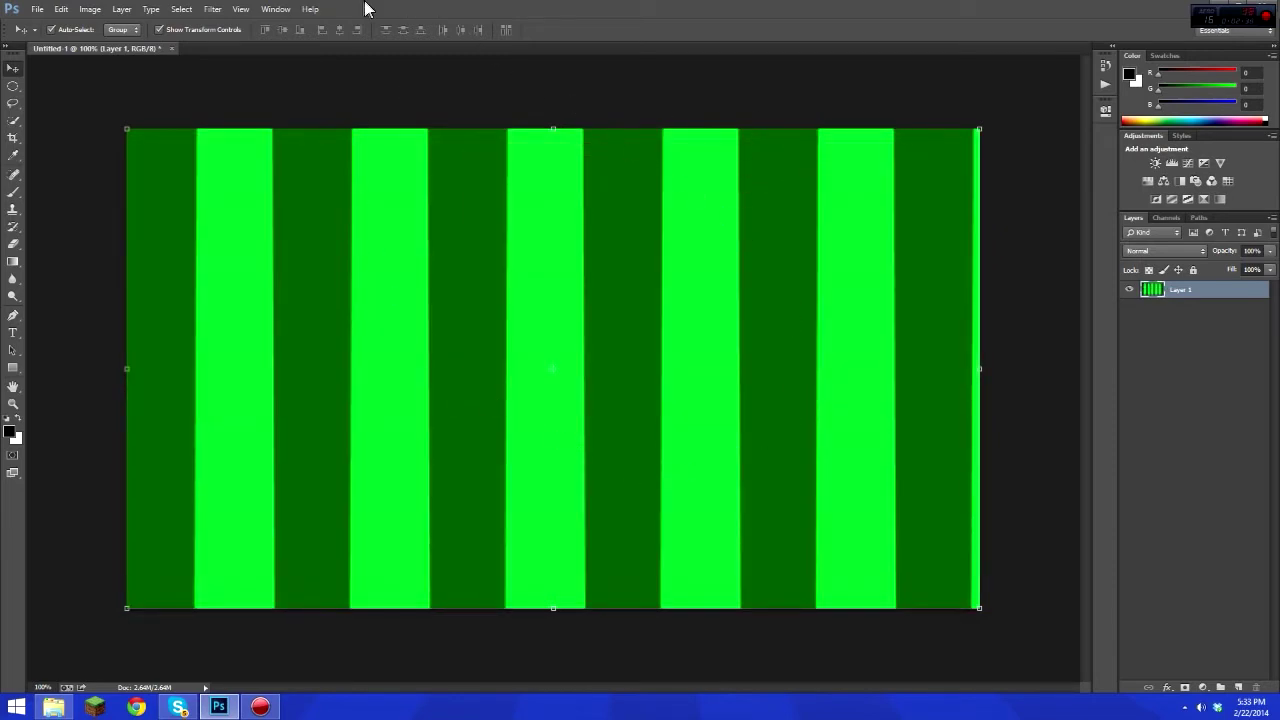
Step: Turn the vertical stripes into a radial burst with the Polar Coordinates filter set to Rectangular to Polar
{"action": "left_click", "coordinate": [212, 9]}
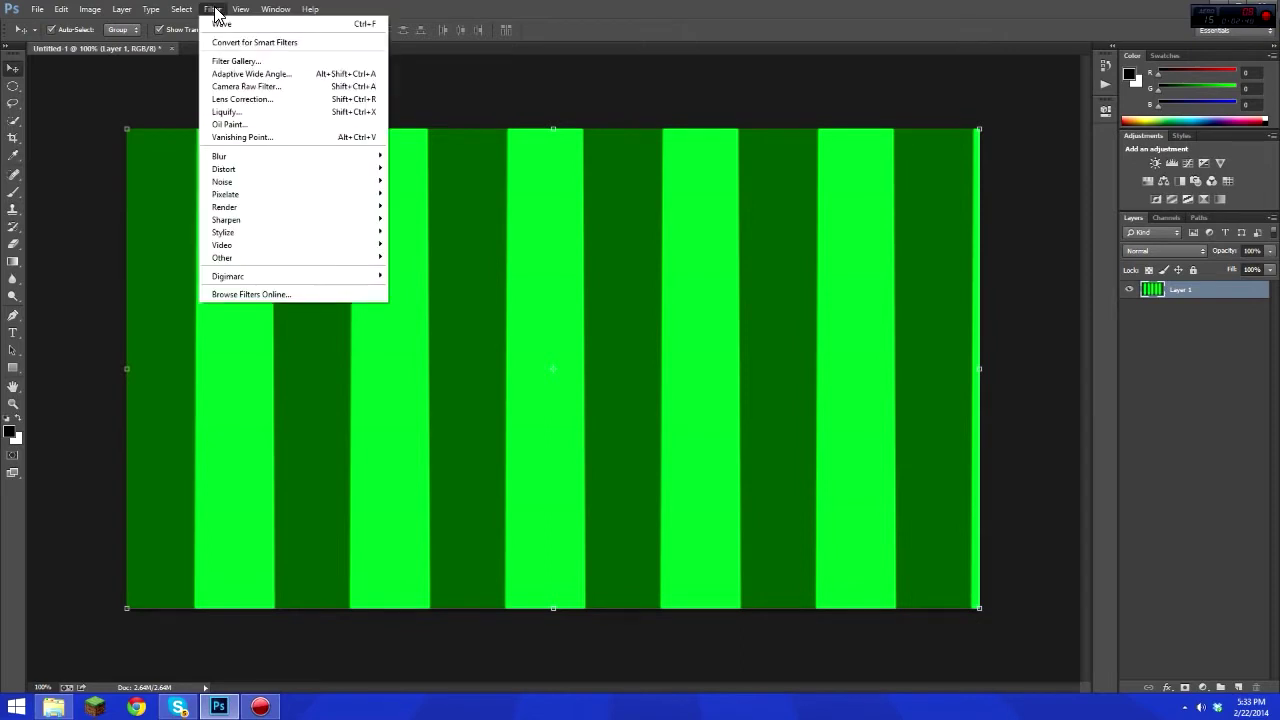
{"action": "mouse_move", "coordinate": [268, 172]}
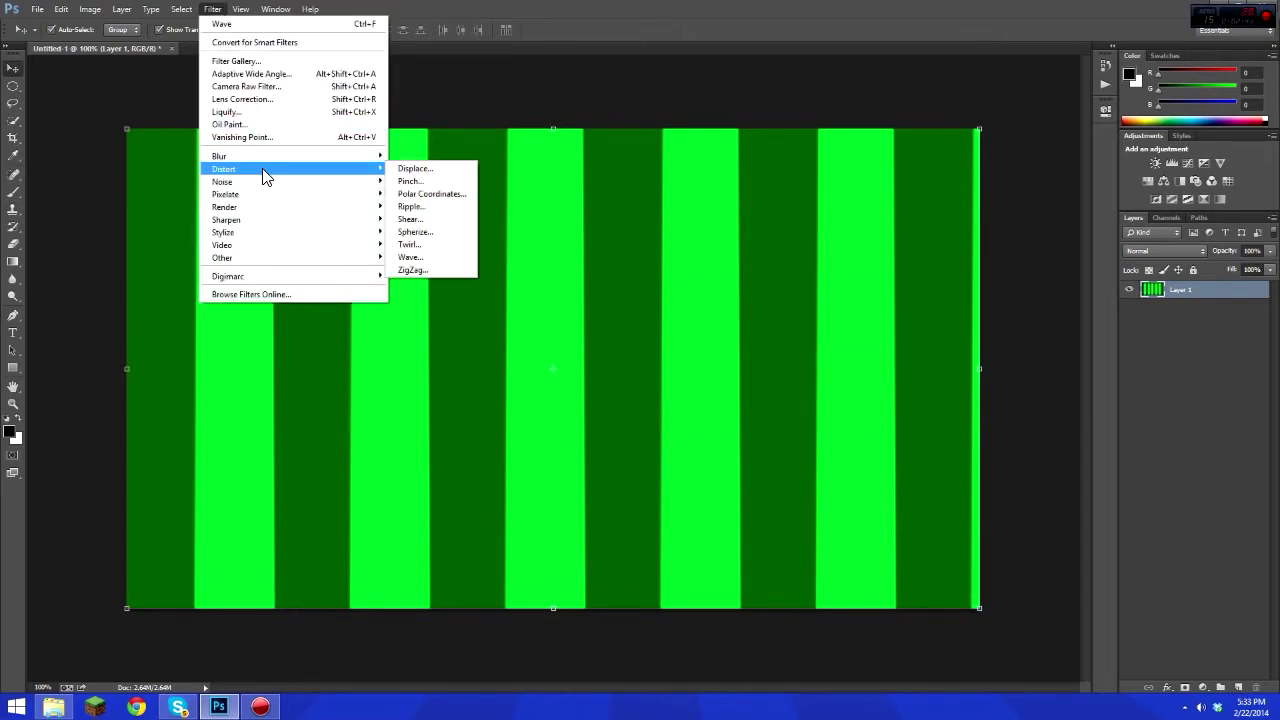
{"action": "left_click", "coordinate": [427, 194]}
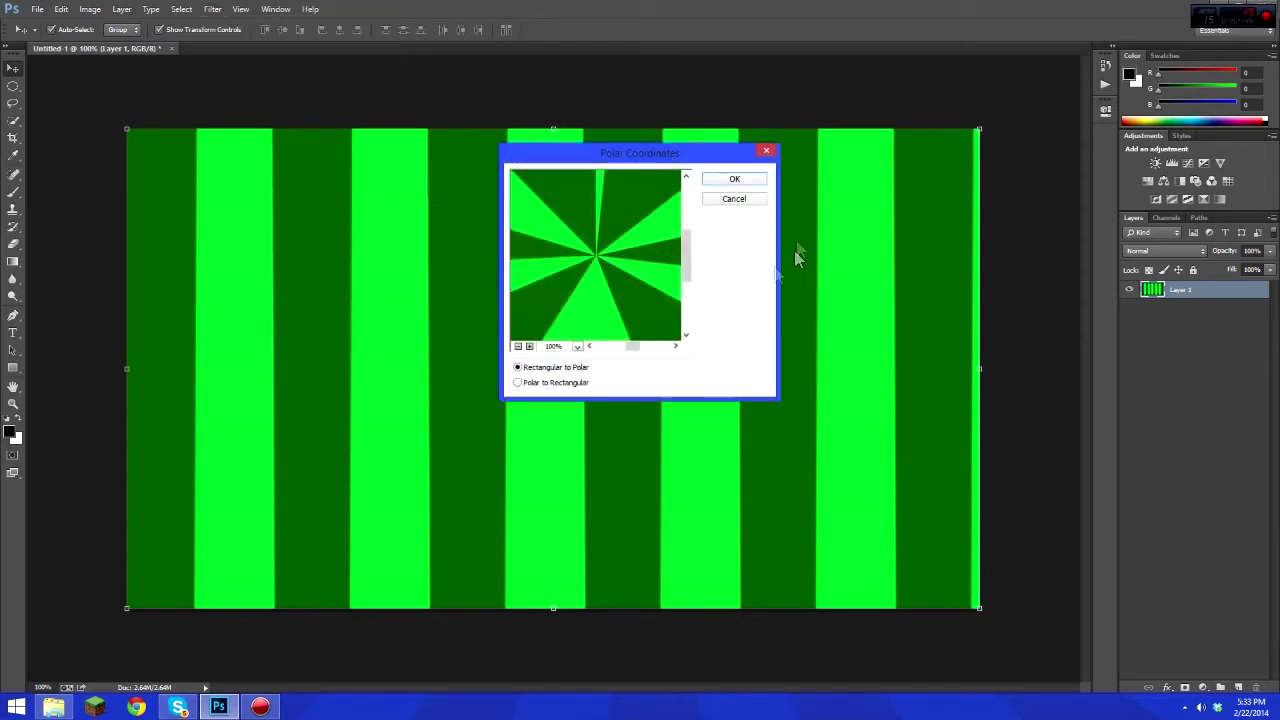
{"action": "left_click", "coordinate": [724, 182]}
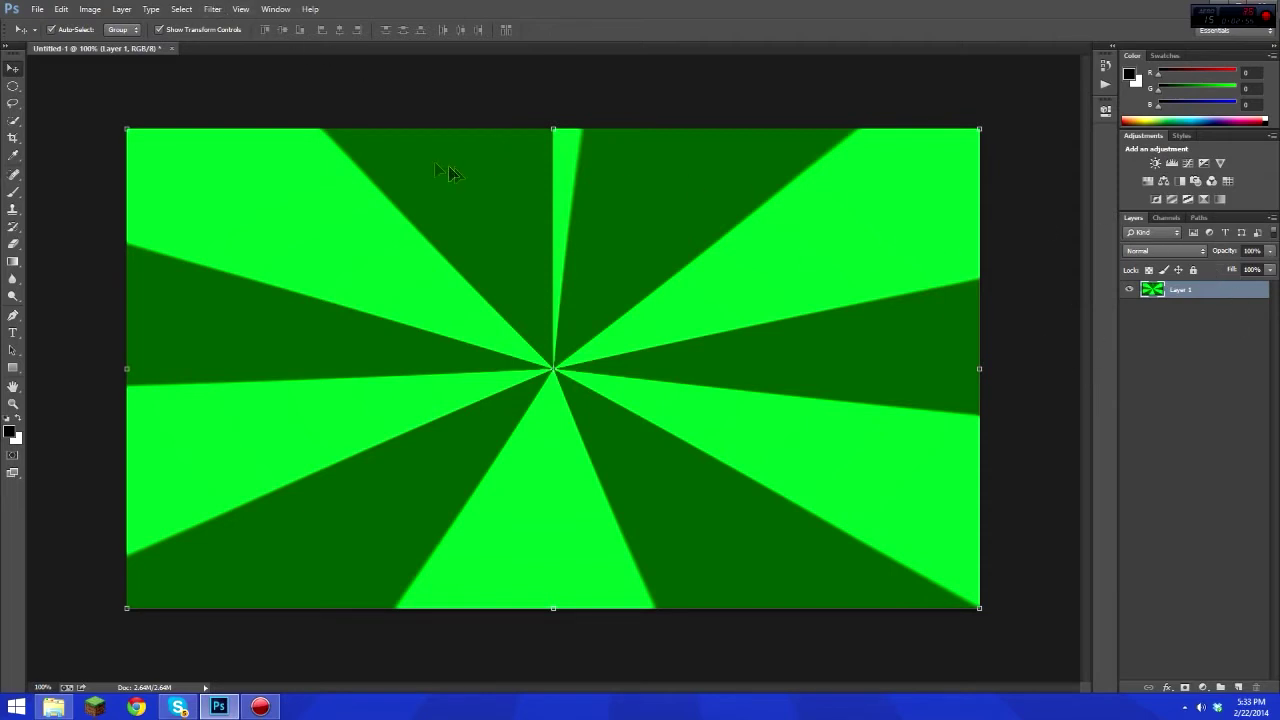
{"action": "left_click", "coordinate": [211, 9]}
{"action": "mouse_move", "coordinate": [265, 176]}
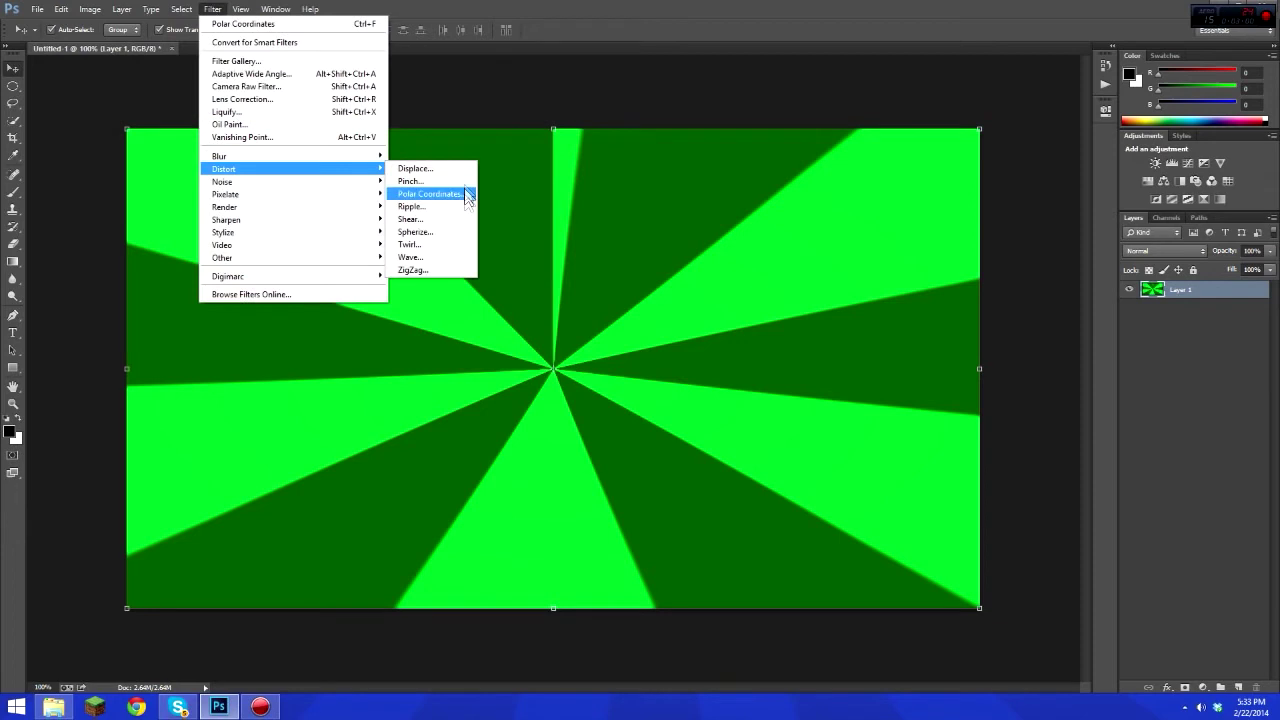
{"action": "left_click", "coordinate": [437, 258]}
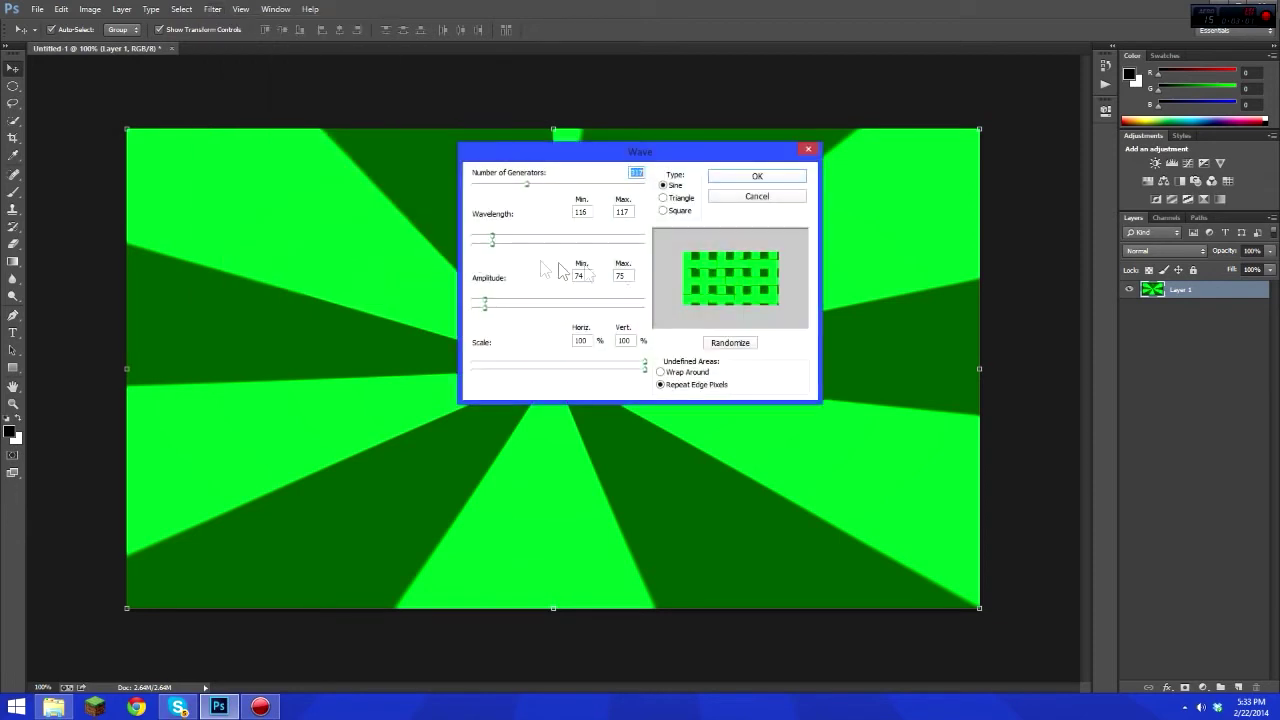
{"action": "left_click", "coordinate": [765, 198]}
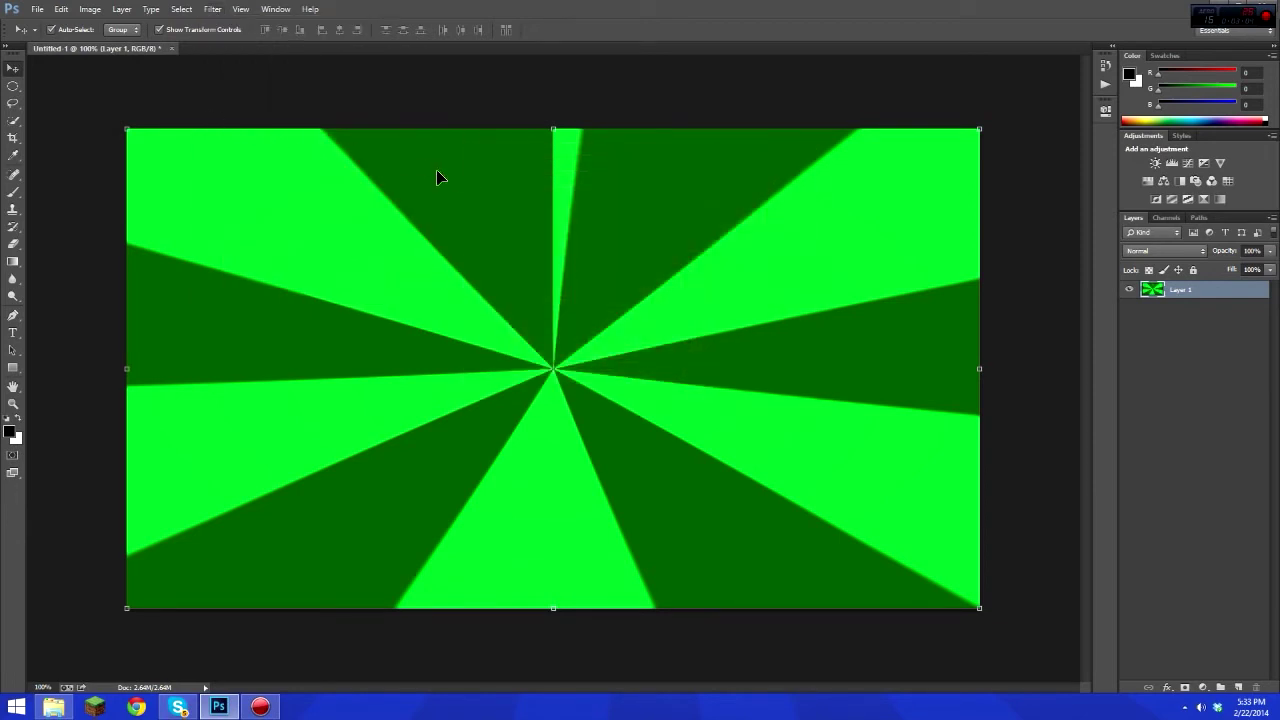
Step: Undo the Polar Coordinates and Wave distortions to return to the plain green gradient
{"action": "key", "text": "ctrl+z"}
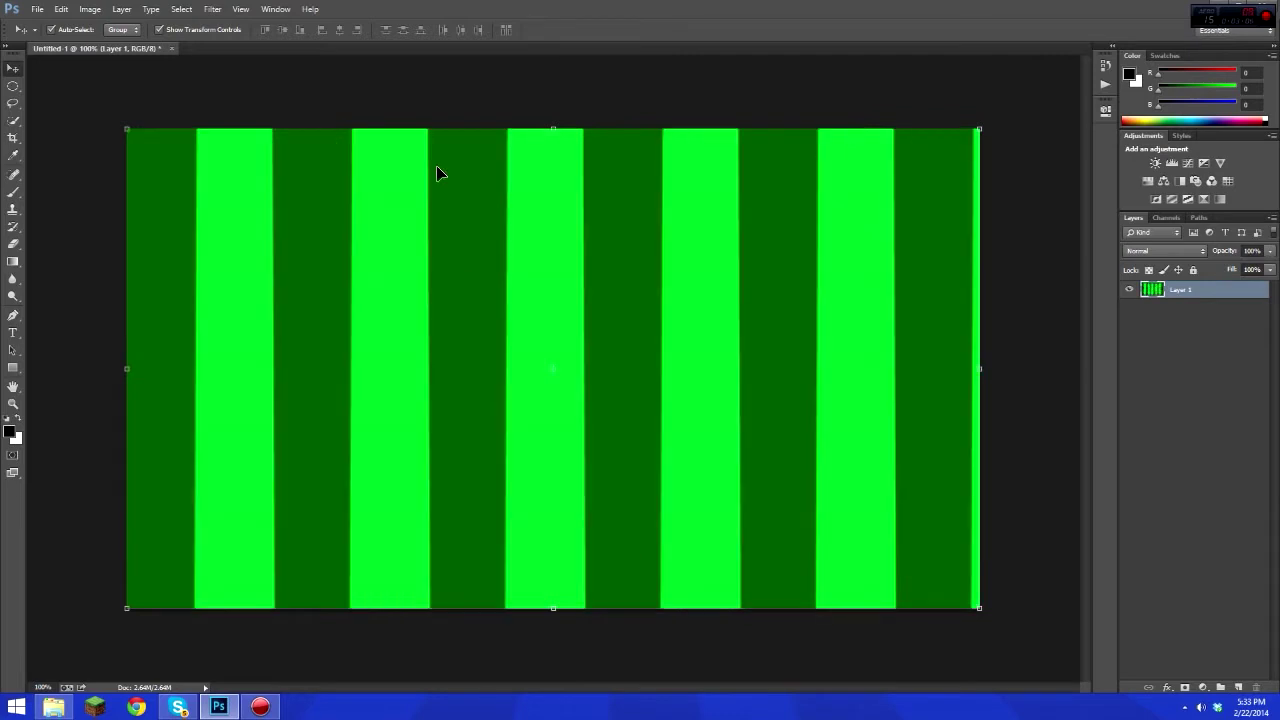
{"action": "key", "text": "ctrl+alt+z"}
Step: Distort the green gradient into narrower vertical stripes with the Wave filter, using a wavelength of 70 to 71
{"action": "left_click", "coordinate": [213, 9]}
{"action": "mouse_move", "coordinate": [263, 169]}
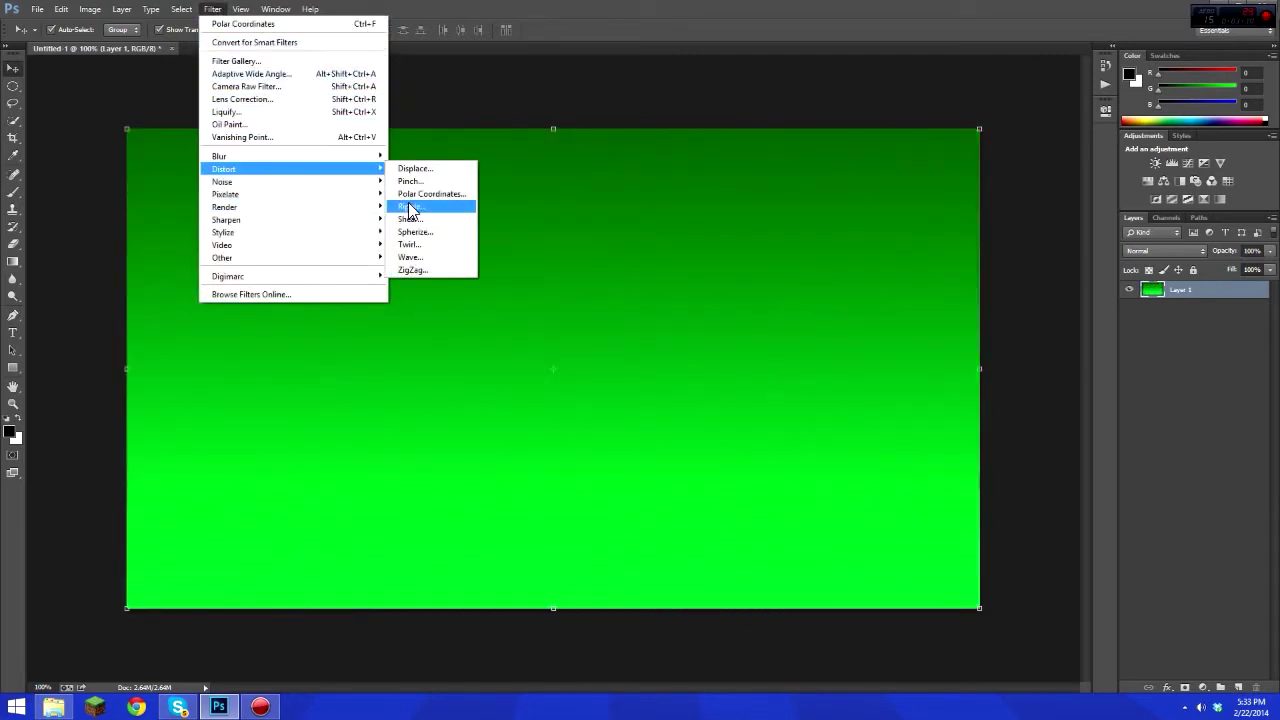
{"action": "left_click", "coordinate": [445, 258]}
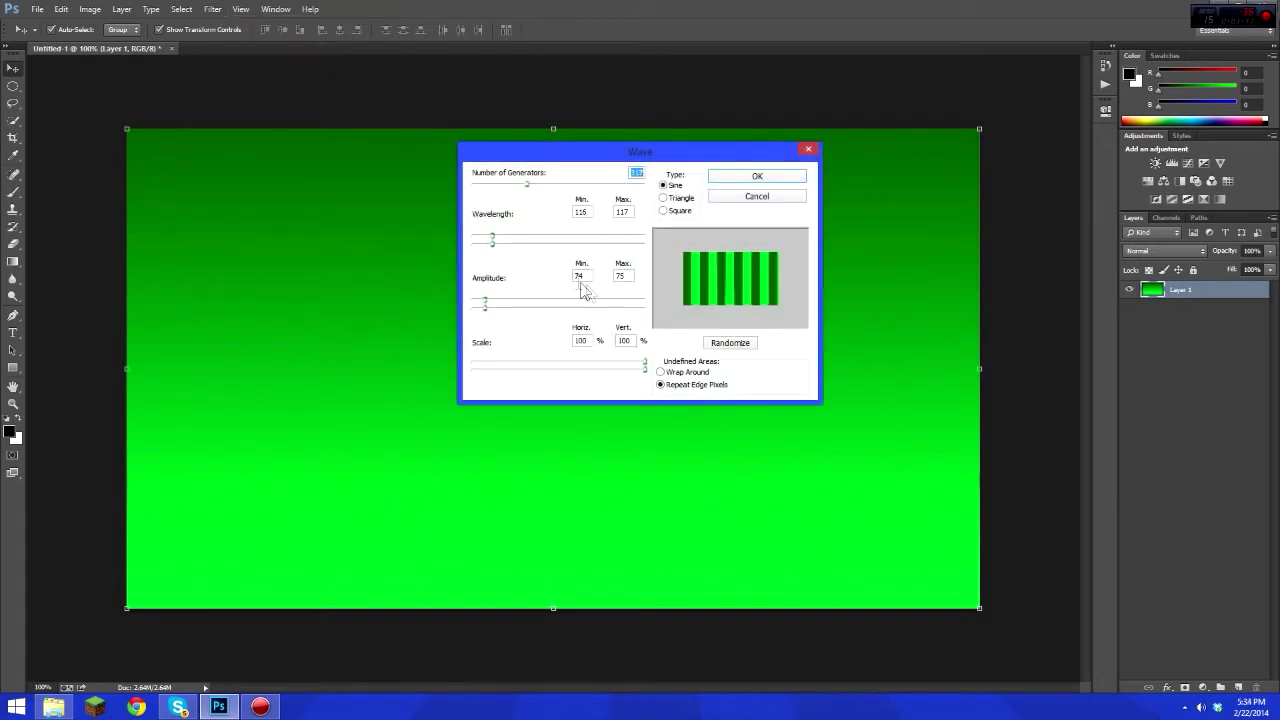
{"action": "mouse_move", "coordinate": [487, 237]}
{"action": "left_mouse_down"}
{"action": "mouse_move", "coordinate": [500, 254]}
{"action": "mouse_move", "coordinate": [481, 252]}
{"action": "left_mouse_up"}
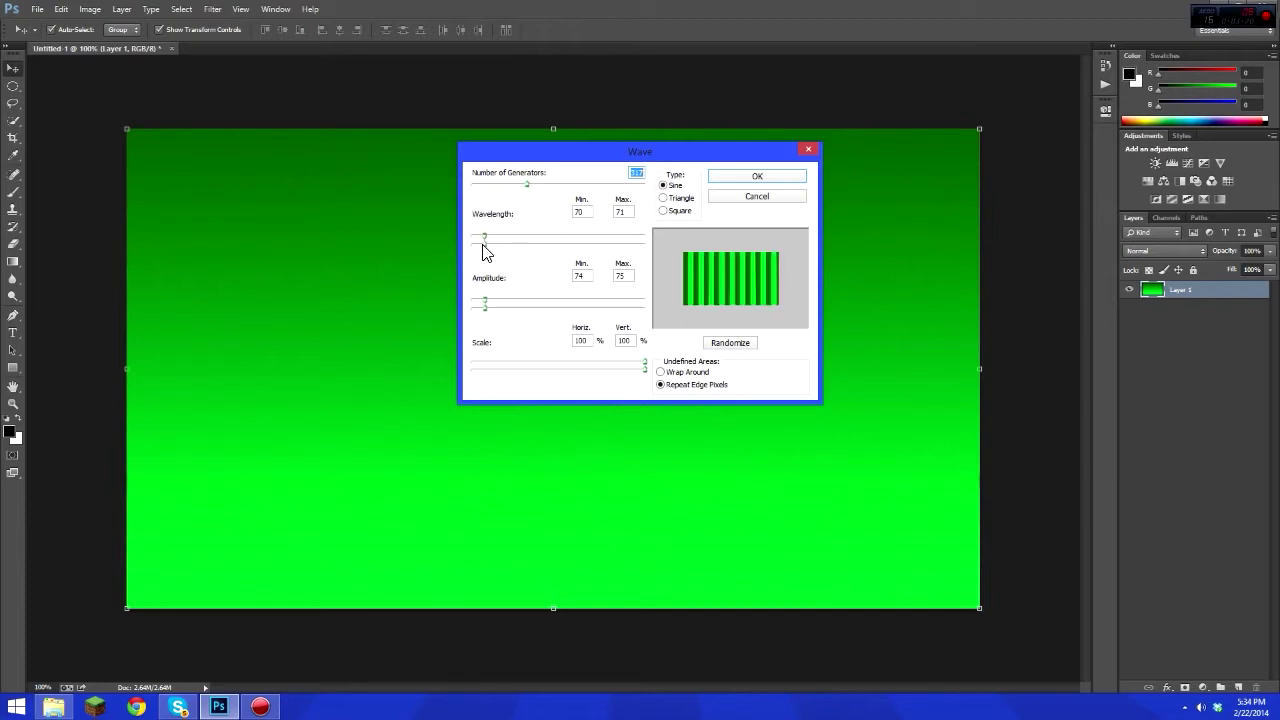
{"action": "left_click", "coordinate": [745, 178]}
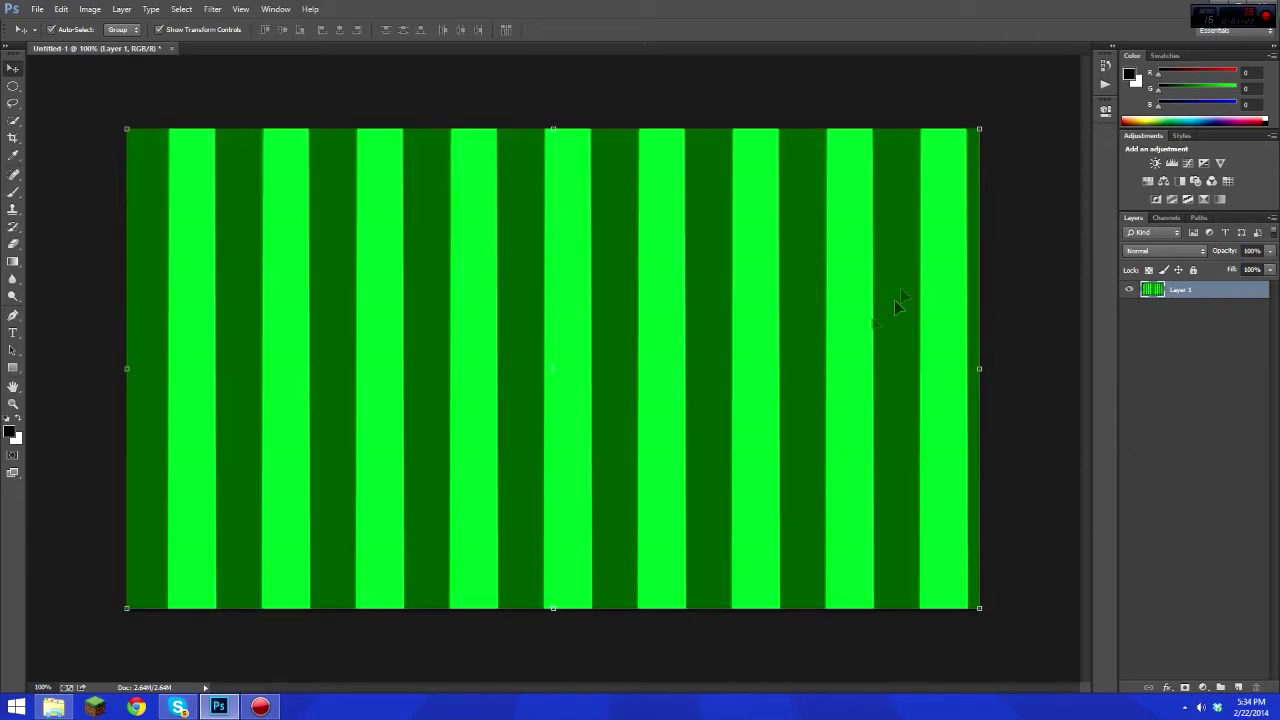
Step: Turn the narrower stripes into a sunburst with the Polar Coordinates filter set to Rectangular to Polar
{"action": "left_click", "coordinate": [212, 9]}
{"action": "mouse_move", "coordinate": [240, 170]}
{"action": "left_click", "coordinate": [430, 194]}
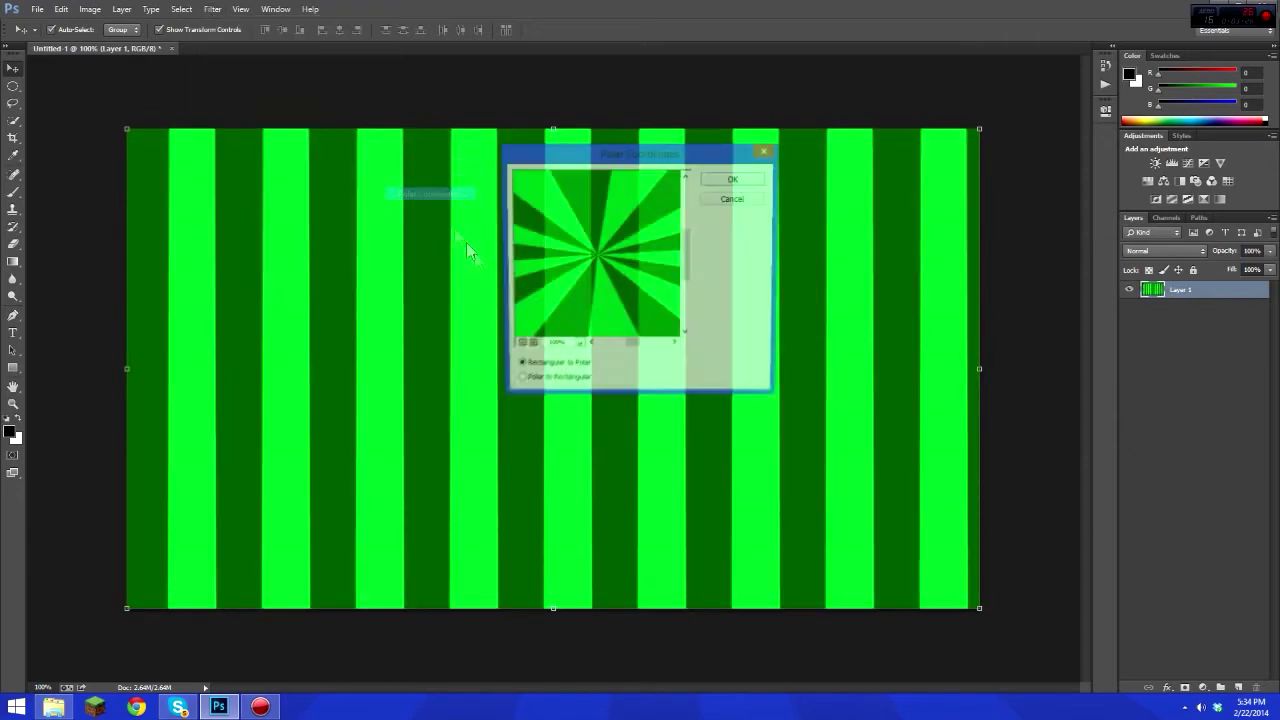
{"action": "left_click", "coordinate": [738, 188]}
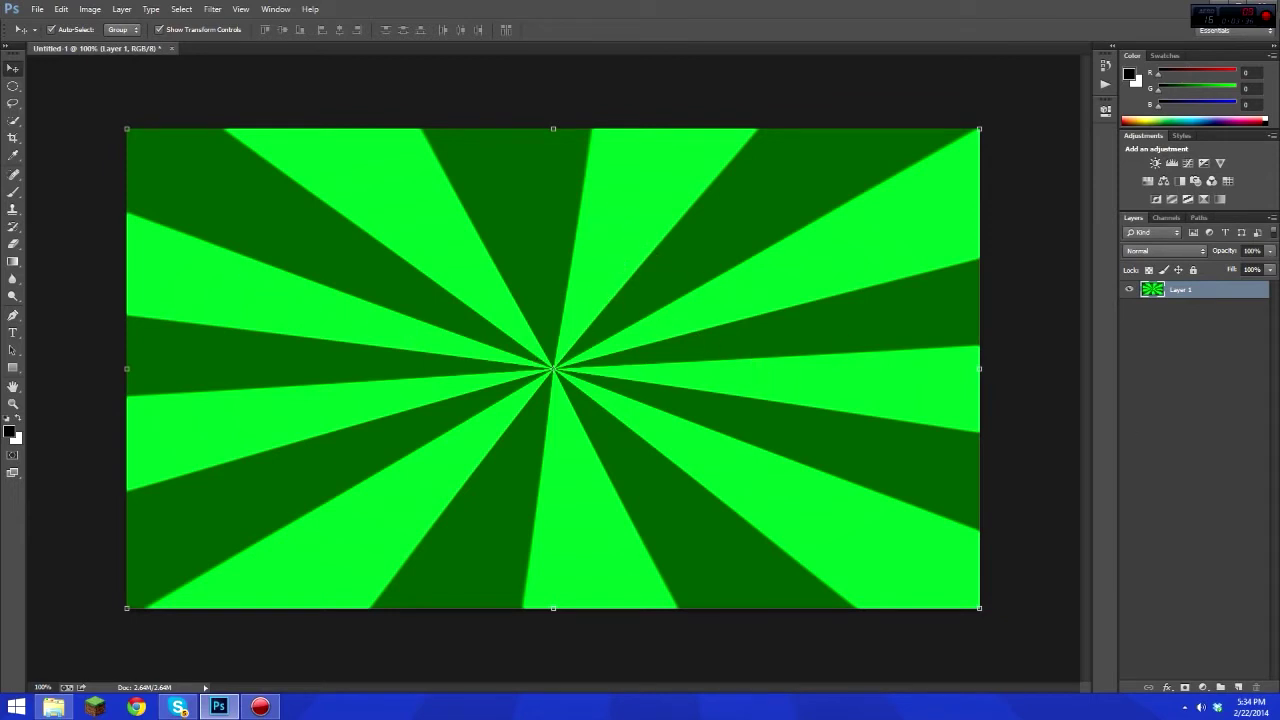
Step: Place the minecraft grass block image over the sunburst and shrink it to about 40% near the canvas's centre
{"action": "left_click_drag", "start_coordinate": [1279, 360], "coordinate": [590, 355]}
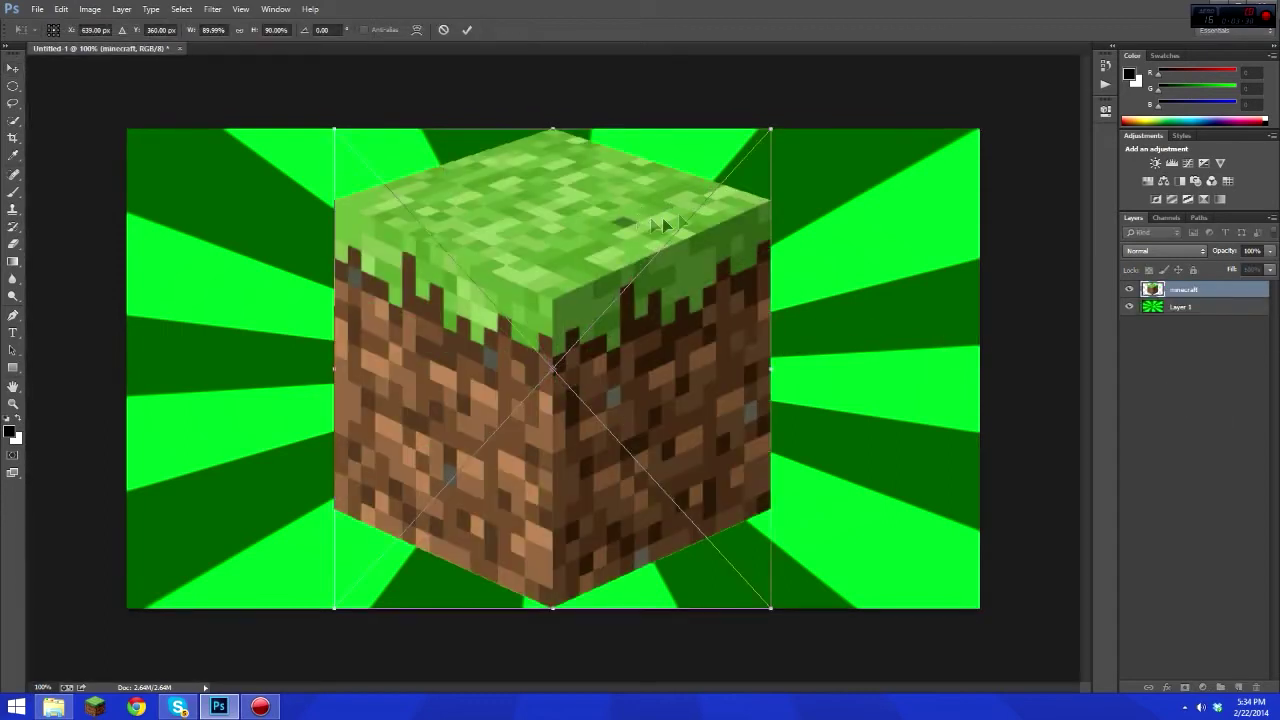
{"action": "left_click", "coordinate": [466, 30]}
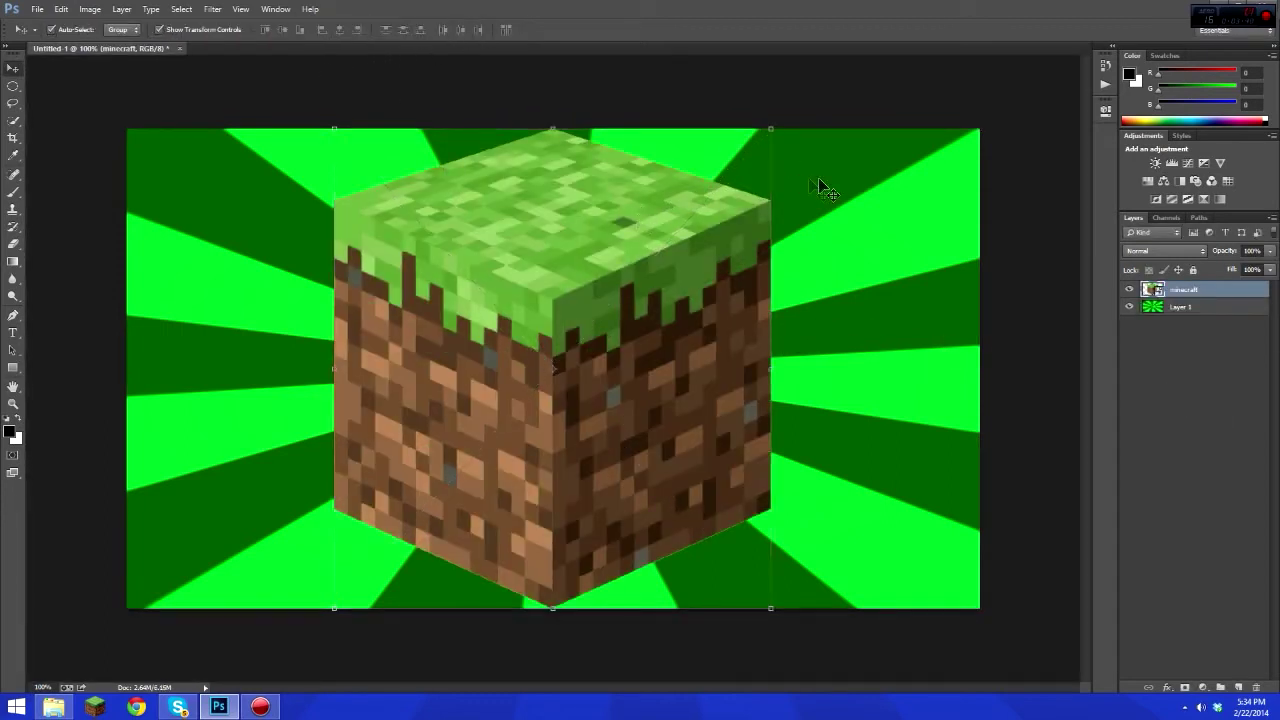
{"action": "left_click_drag", "start_coordinate": [770, 128], "coordinate": [598, 325]}
{"action": "left_click_drag", "start_coordinate": [460, 483], "coordinate": [550, 384]}
{"action": "left_click_drag", "start_coordinate": [695, 222], "coordinate": [611, 297]}
{"action": "left_click_drag", "start_coordinate": [534, 361], "coordinate": [580, 327]}
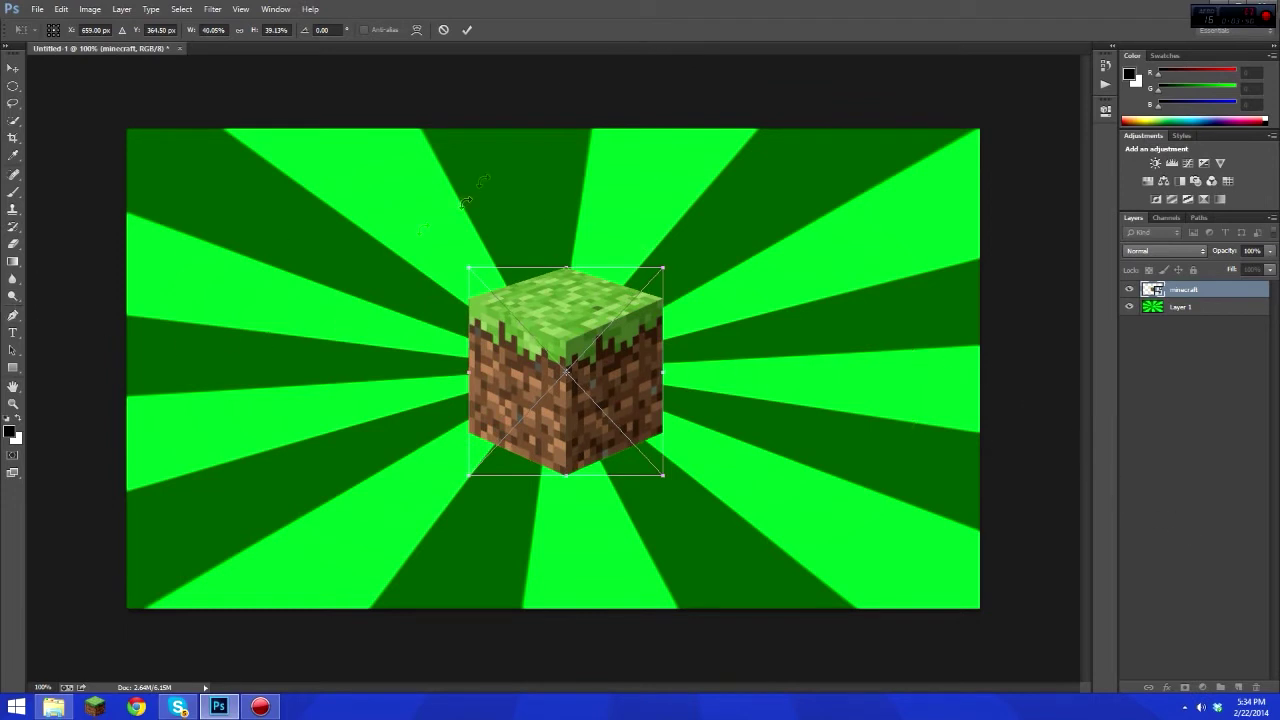
{"action": "left_click", "coordinate": [468, 30]}
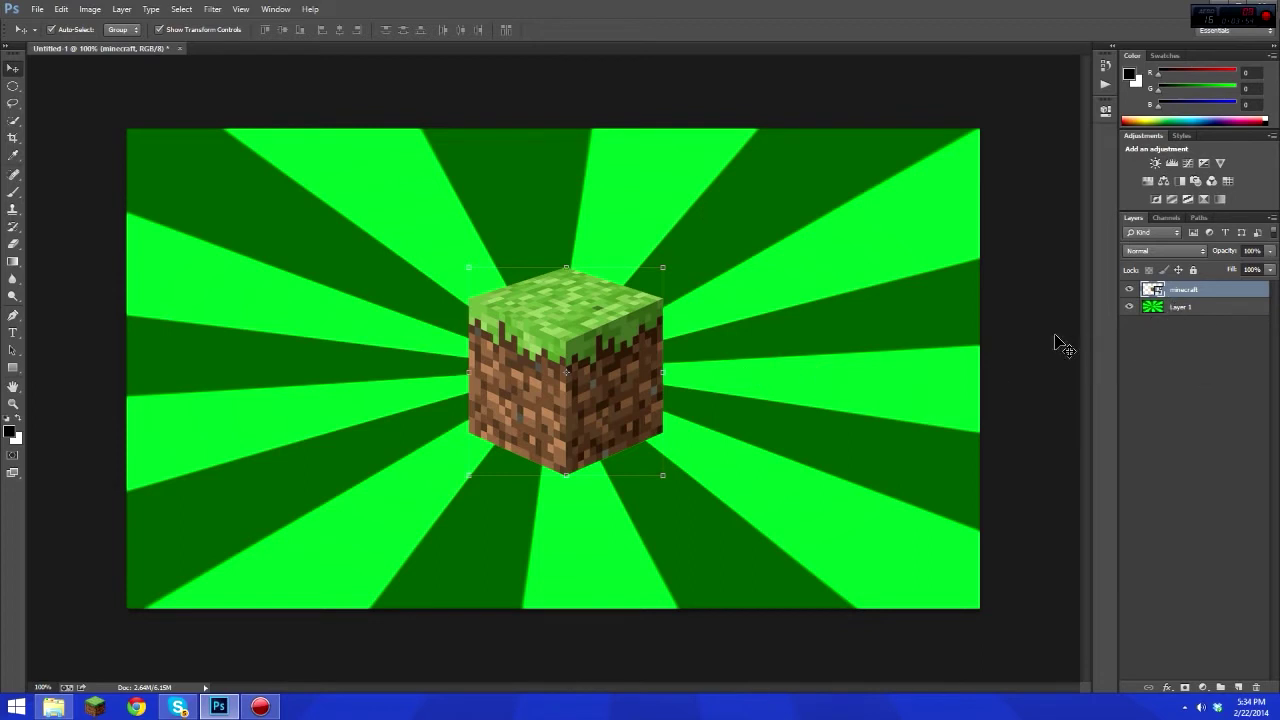
Step: Duplicate the minecraft block layer and enlarge the copy to about 75%, centred around the small block
{"action": "key", "text": "ctrl+j"}
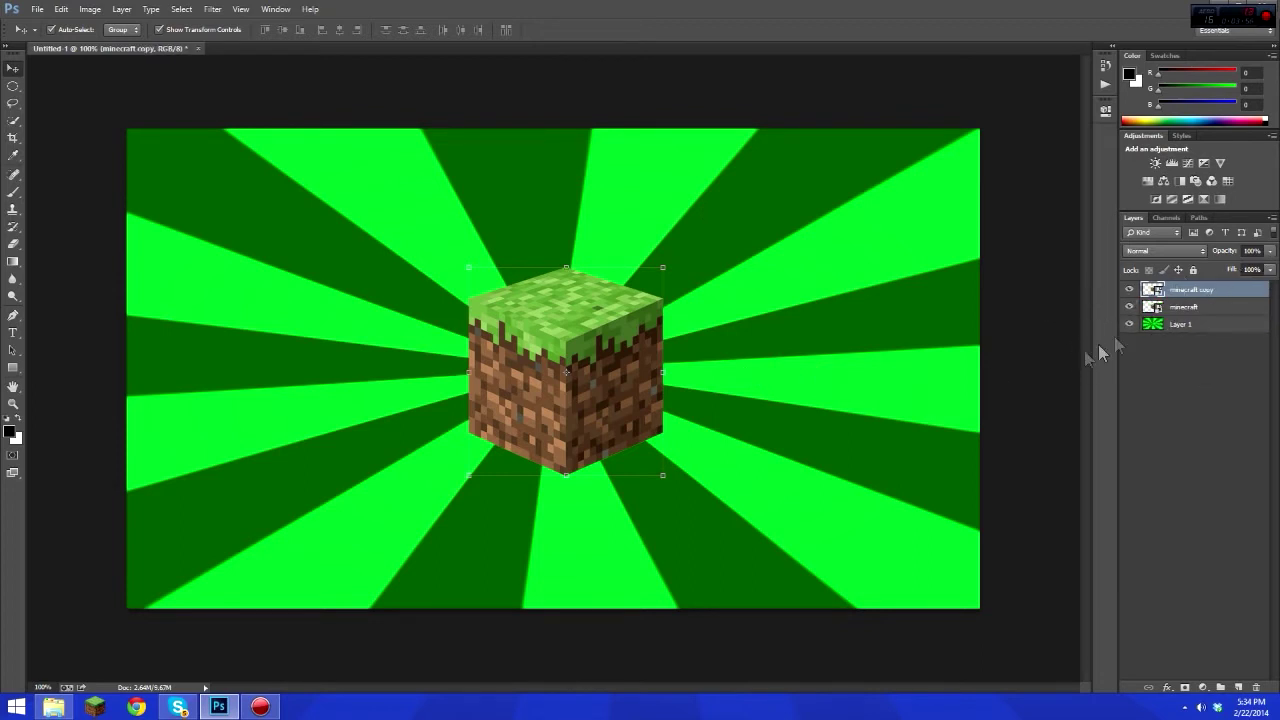
{"action": "left_click_drag", "start_coordinate": [665, 270], "coordinate": [830, 82]}
{"action": "left_click_drag", "start_coordinate": [705, 267], "coordinate": [620, 337]}
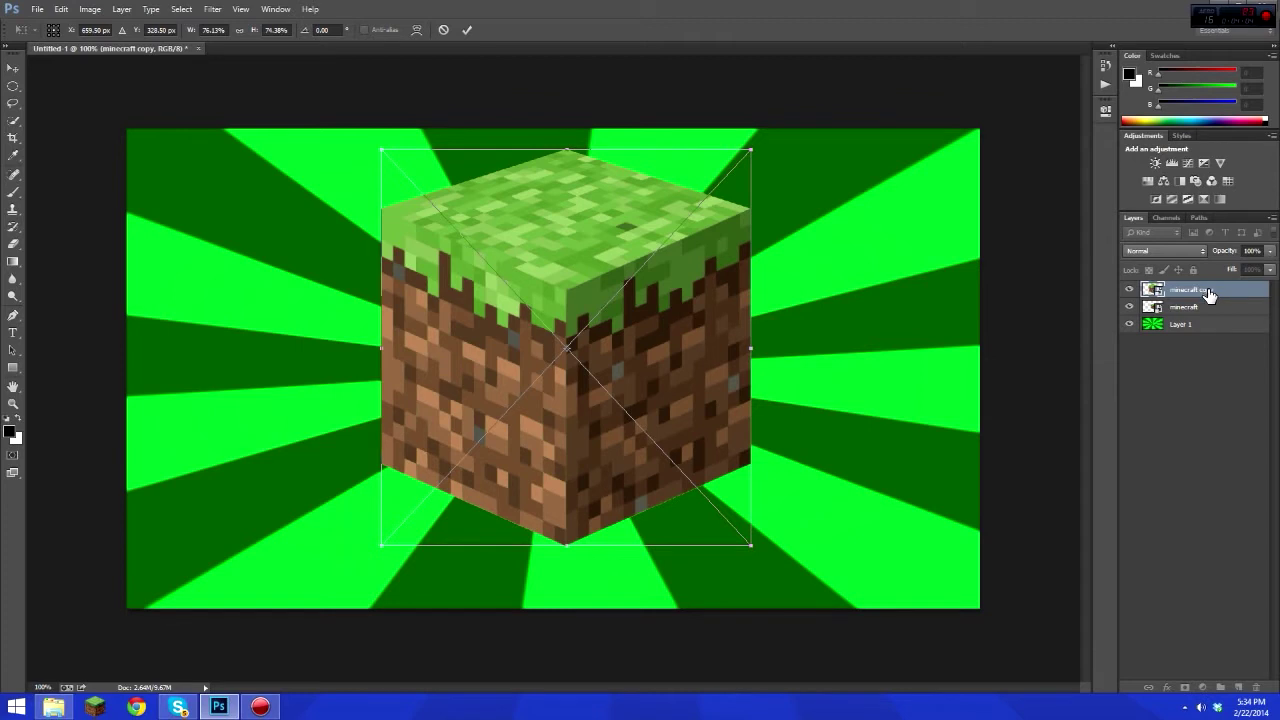
{"action": "left_click", "coordinate": [466, 29]}
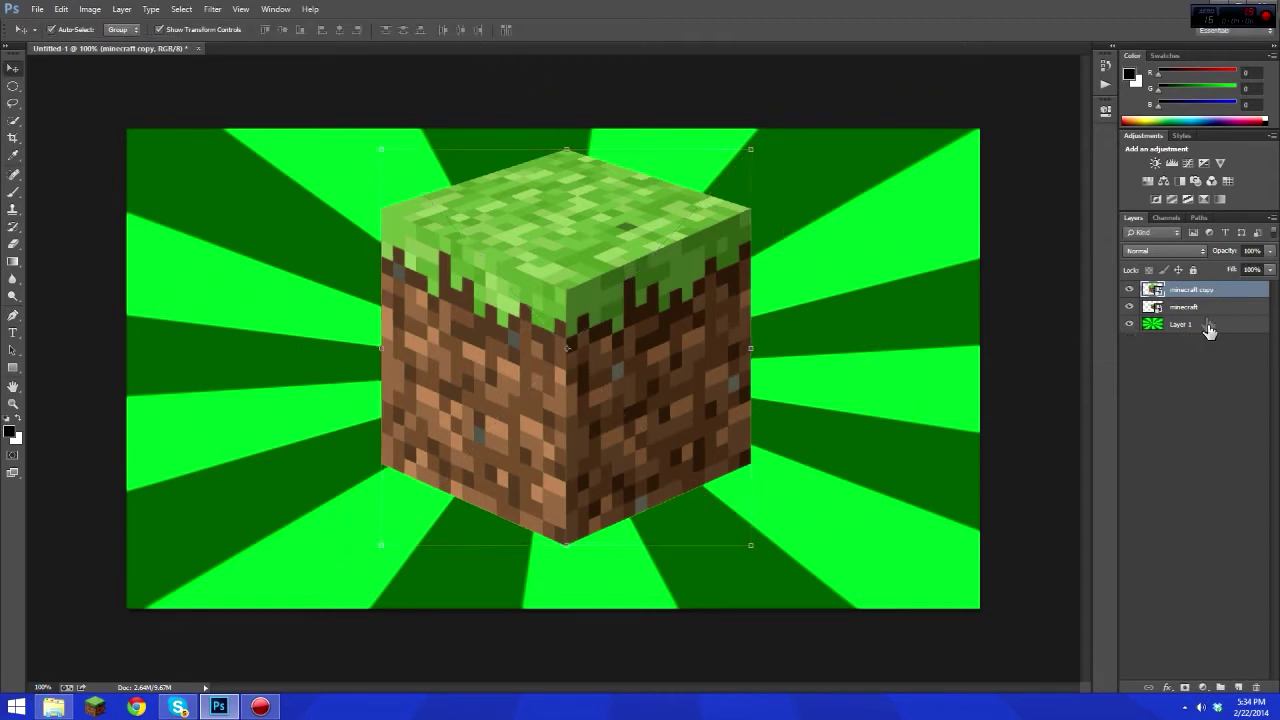
Step: Move the minecraft copy layer beneath the original block layer and set its opacity to 37%
{"action": "left_click_drag", "start_coordinate": [1189, 293], "coordinate": [1180, 314]}
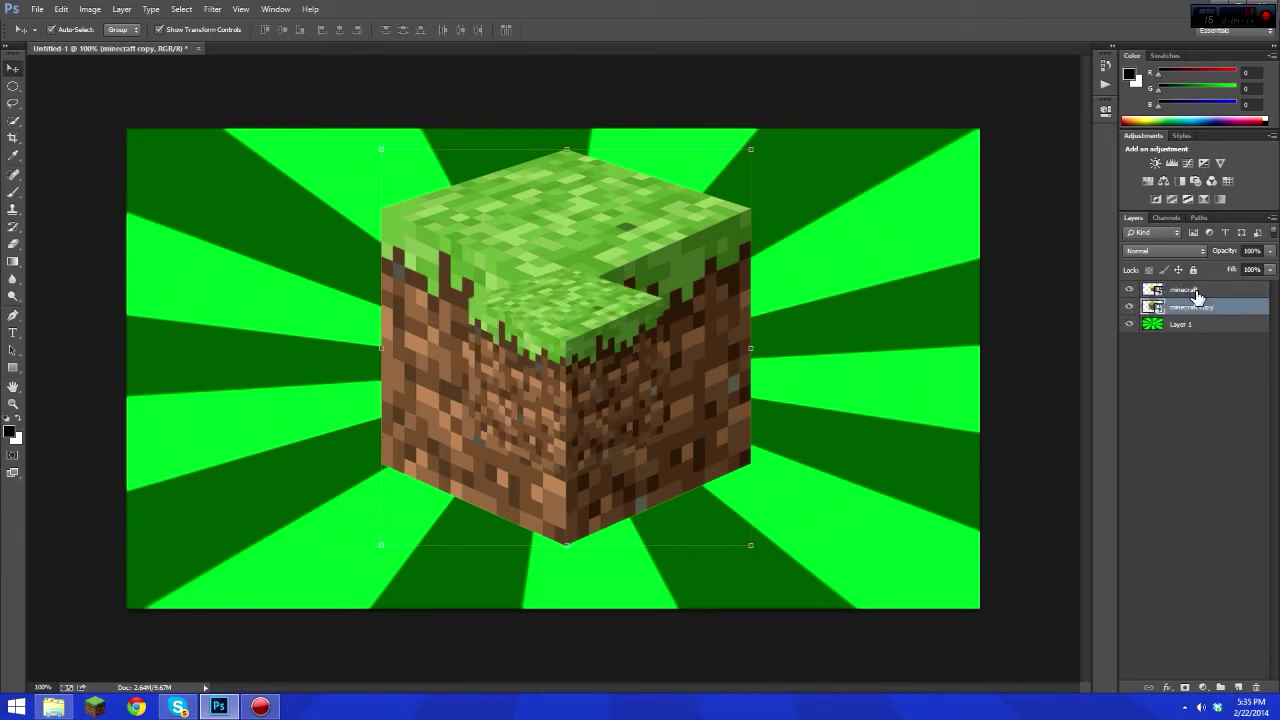
{"action": "left_click", "coordinate": [1269, 253]}
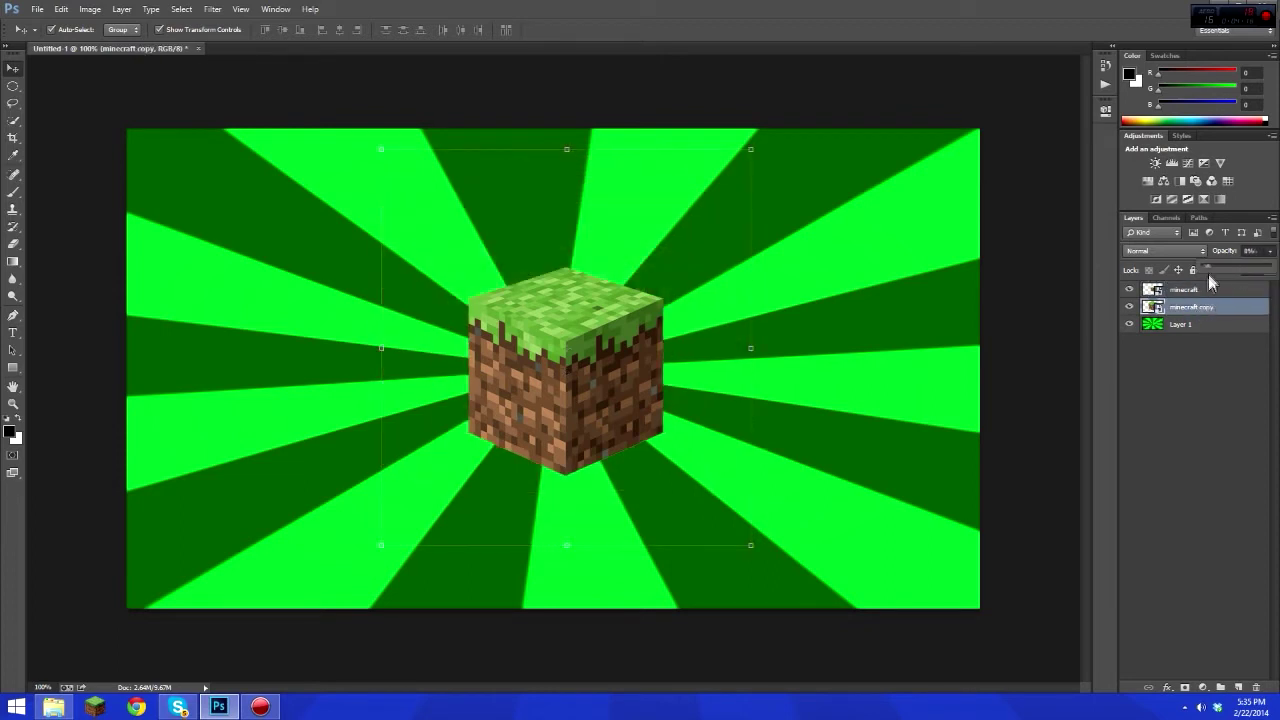
{"action": "left_click_drag", "start_coordinate": [1236, 268], "coordinate": [1229, 268]}
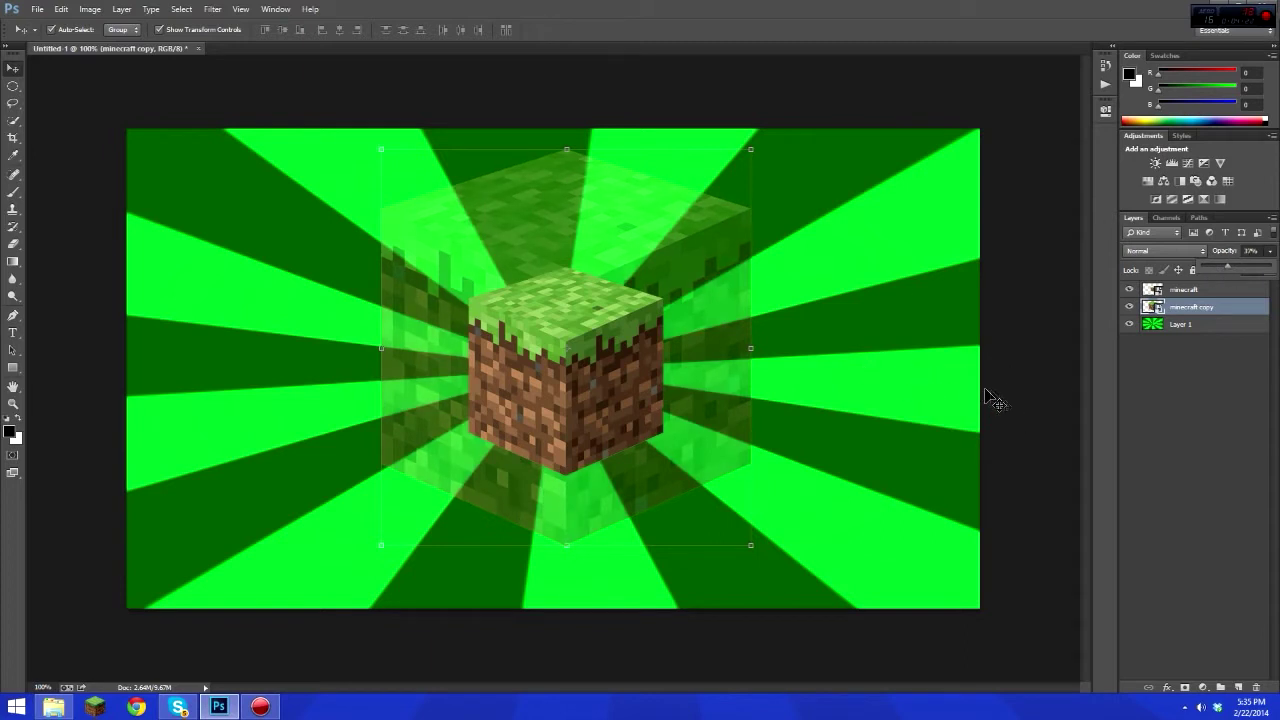
{"action": "left_click", "coordinate": [1206, 458]}
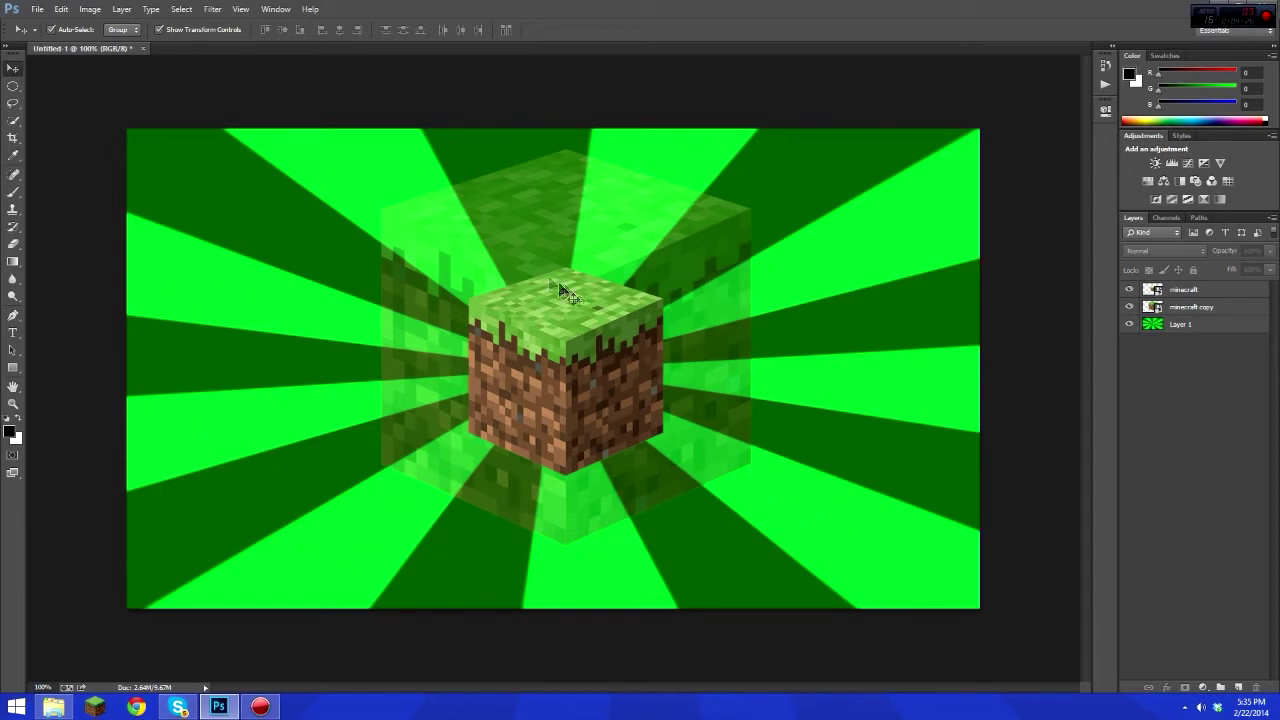
Step: Move the faded large block down by about 0.14 in behind the small block
{"action": "left_click", "coordinate": [1186, 306]}
{"action": "left_click_drag", "start_coordinate": [674, 279], "coordinate": [673, 293]}
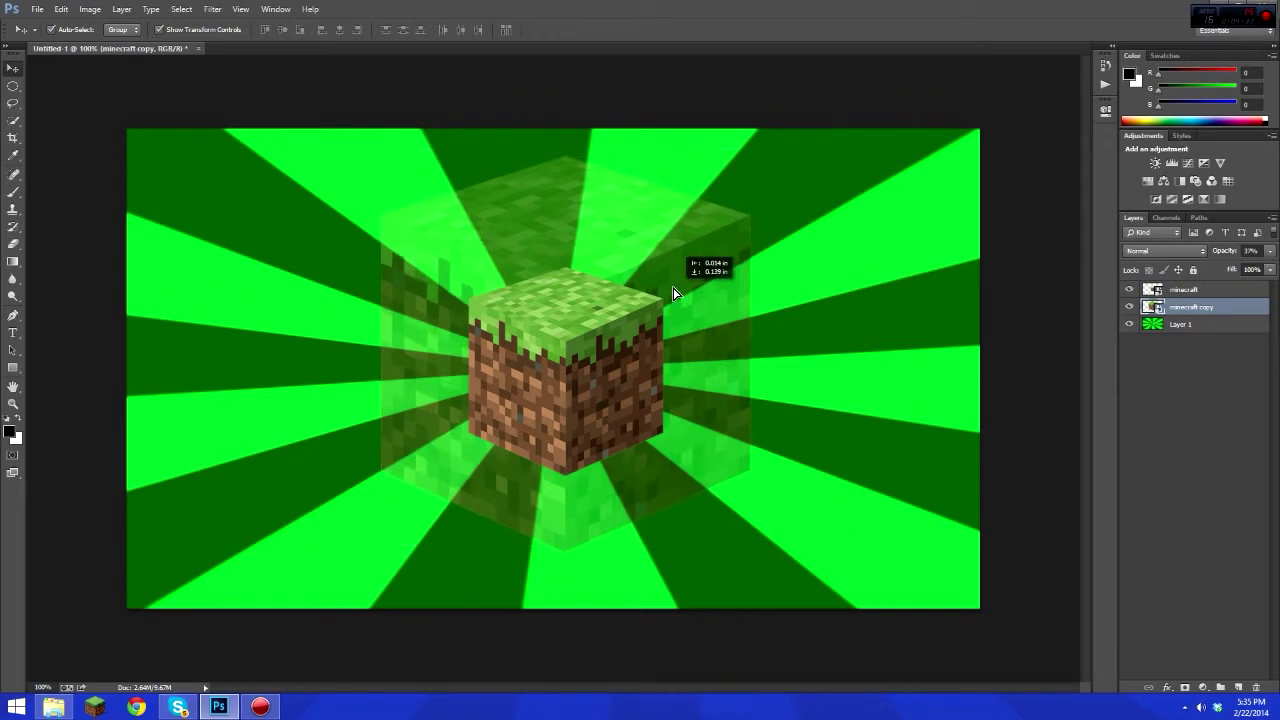
{"action": "left_click", "coordinate": [1169, 433]}
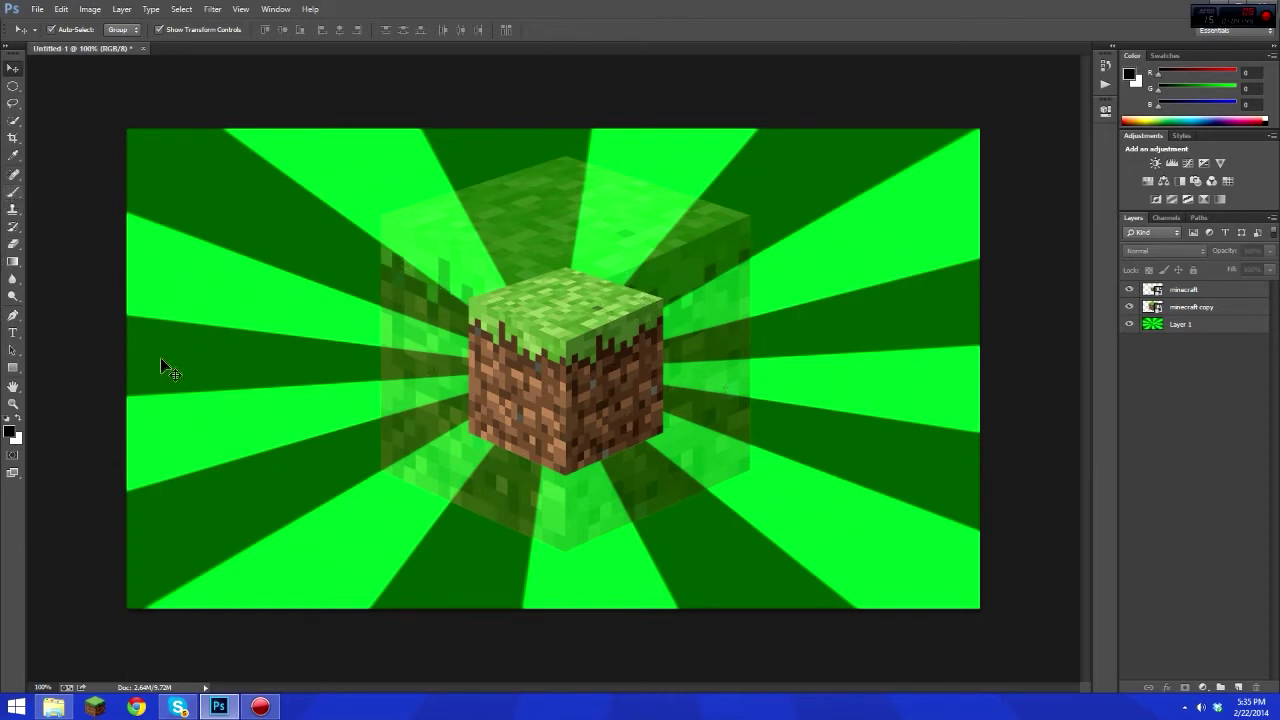
Step: Add the text "minecraft crap" in black 72 pt BadaBoom BB above the small block
{"action": "left_click", "coordinate": [13, 332]}
{"action": "left_click", "coordinate": [457, 250]}
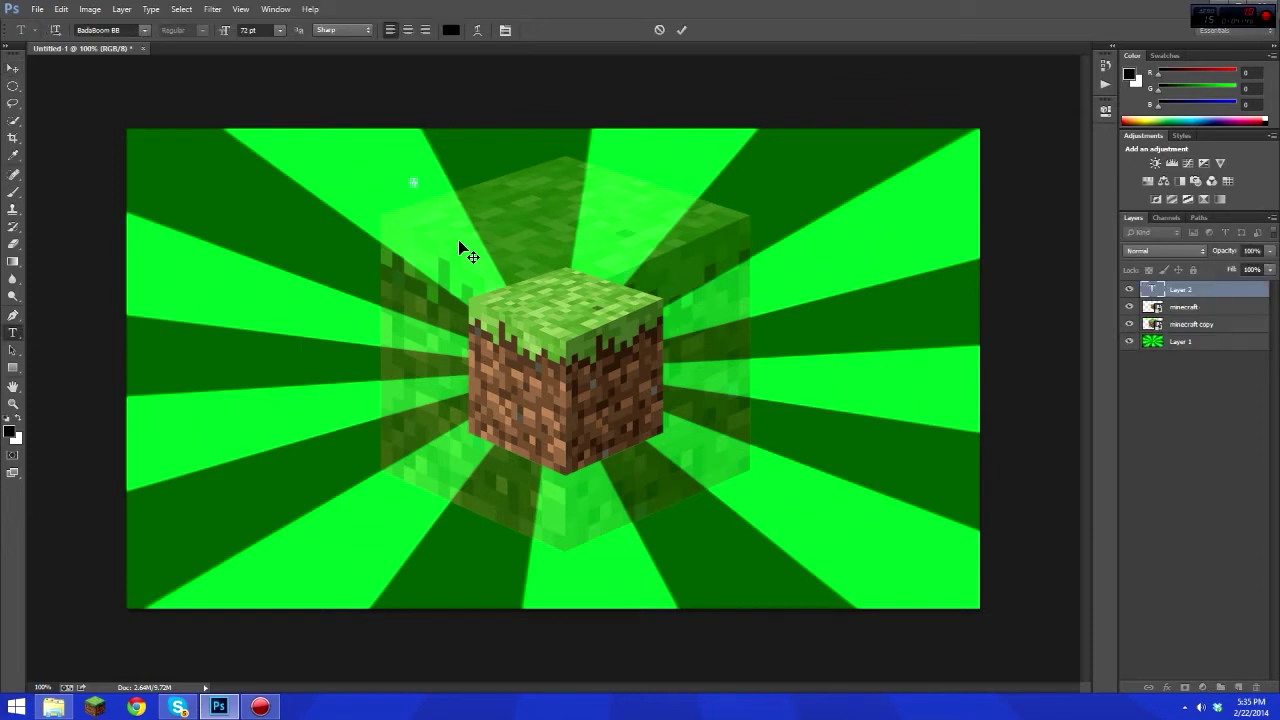
{"action": "left_click", "coordinate": [684, 32]}
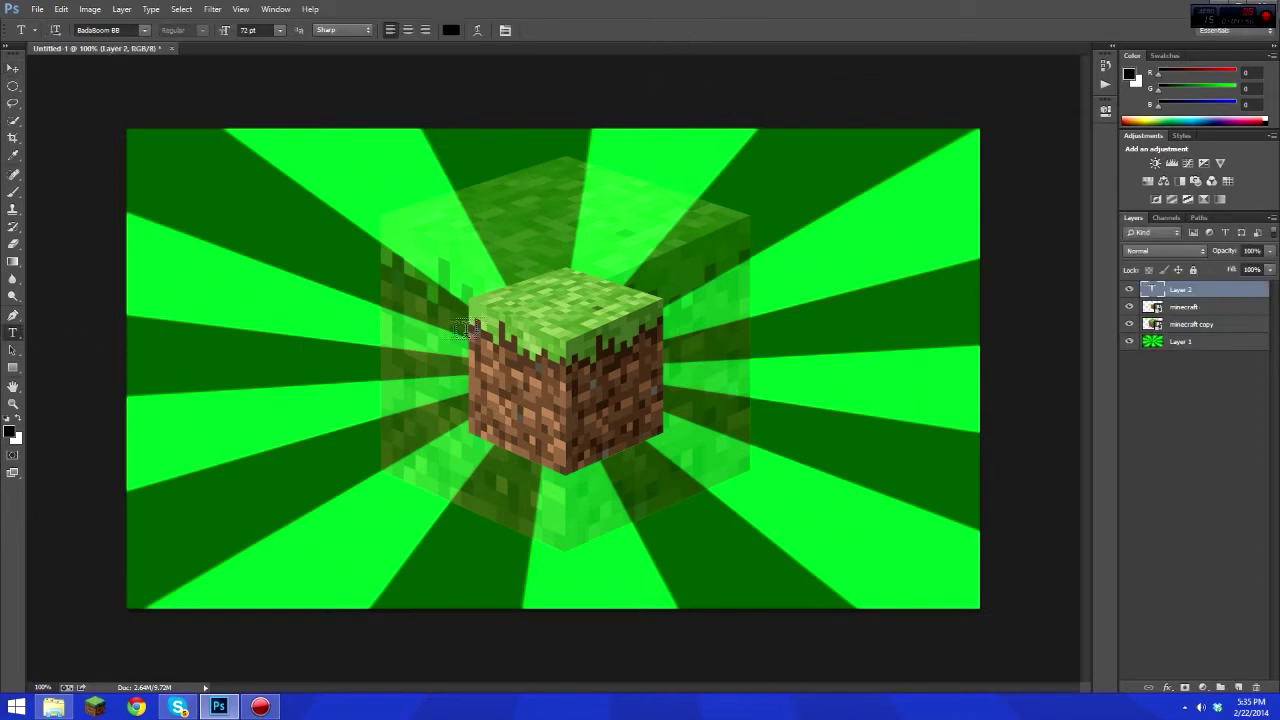
{"action": "left_click", "coordinate": [382, 230]}
{"action": "type", "text": "MI"}
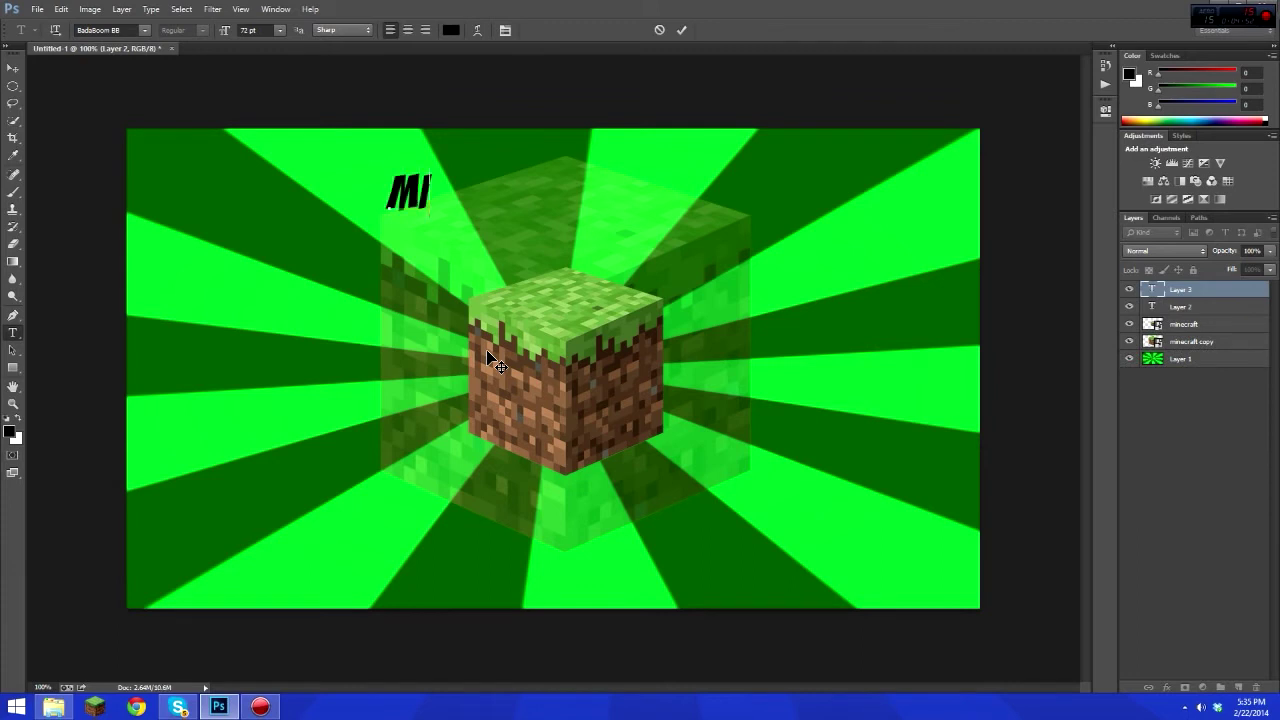
{"action": "type", "text": "NECRADF"}
{"action": "key", "text": "BackSpace"}
{"action": "key", "text": "BackSpace"}
{"action": "type", "text": "FT"}
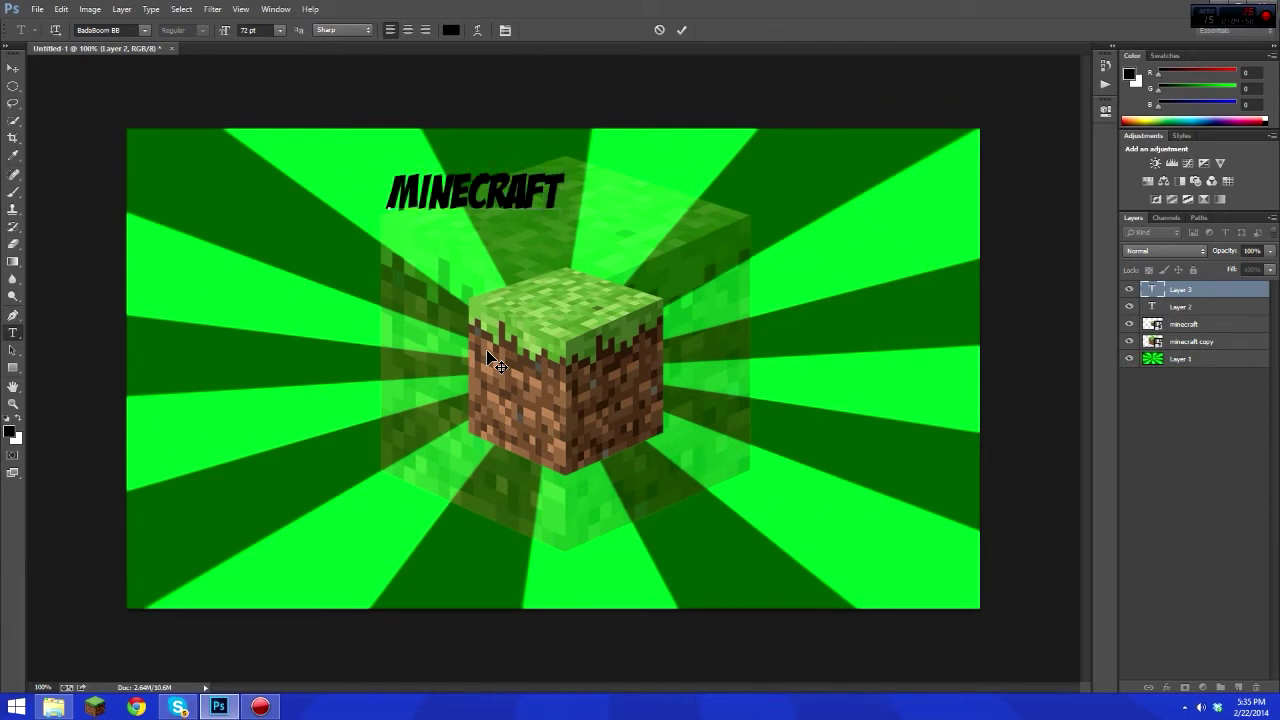
{"action": "type", "text": " CRAP"}
{"action": "left_click", "coordinate": [682, 30]}
Step: Add a second text layer reading "numba 1" just below the small block
{"action": "left_click", "coordinate": [470, 518]}
{"action": "type", "text": "numba"}
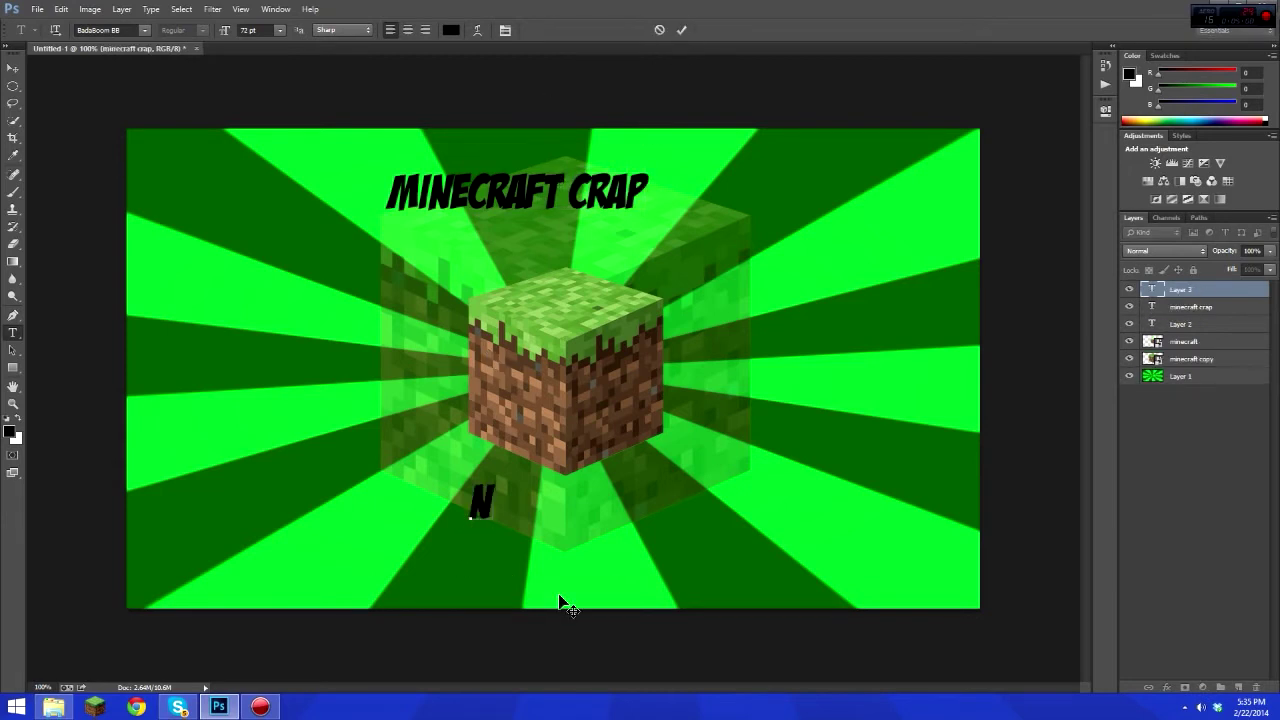
{"action": "type", "text": " 1"}
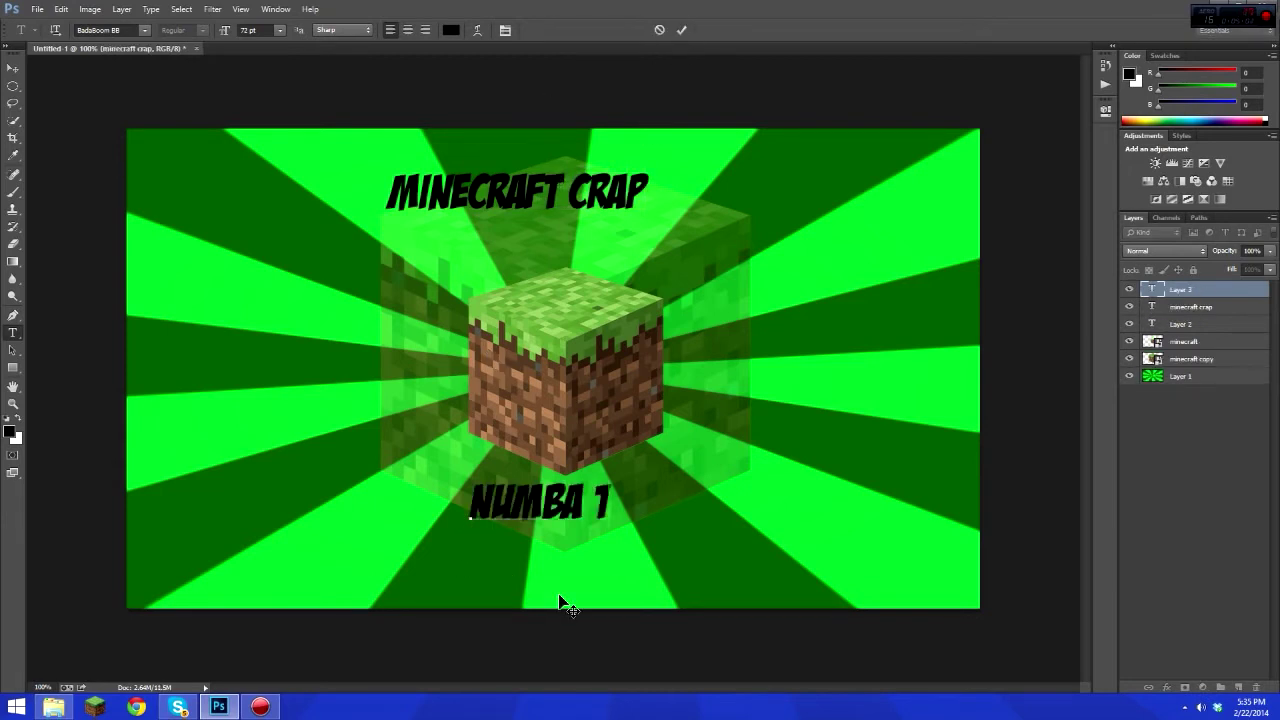
{"action": "left_click", "coordinate": [682, 30]}
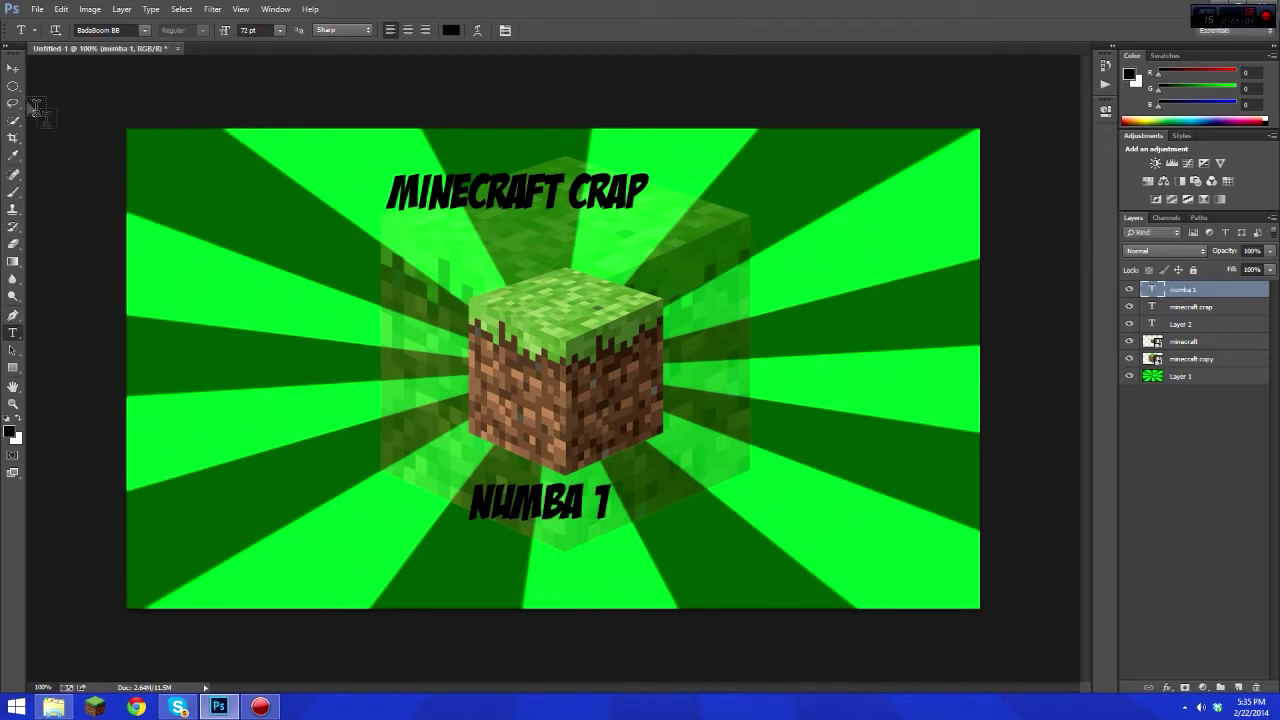
Step: Enlarge the "minecraft crap" text to about 206% and position it across the canvas's upper part
{"action": "left_click", "coordinate": [13, 68]}
{"action": "left_click", "coordinate": [1232, 310]}
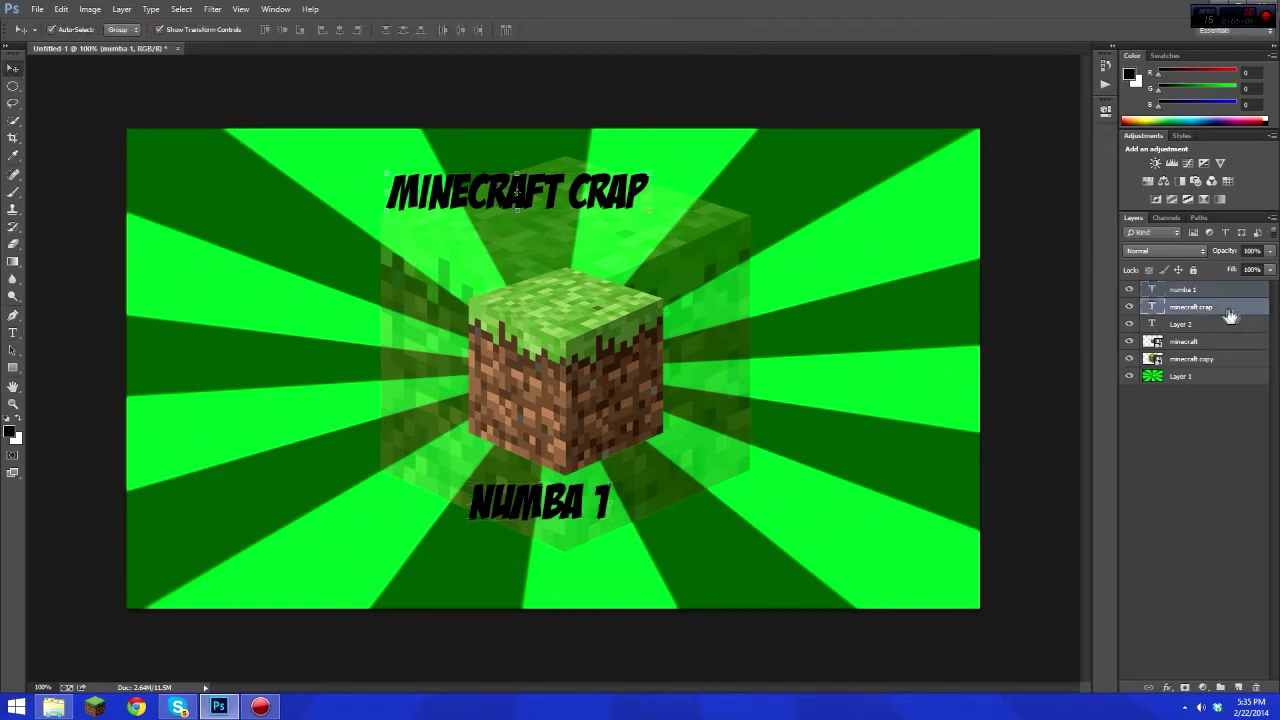
{"action": "right_click", "coordinate": [1190, 316]}
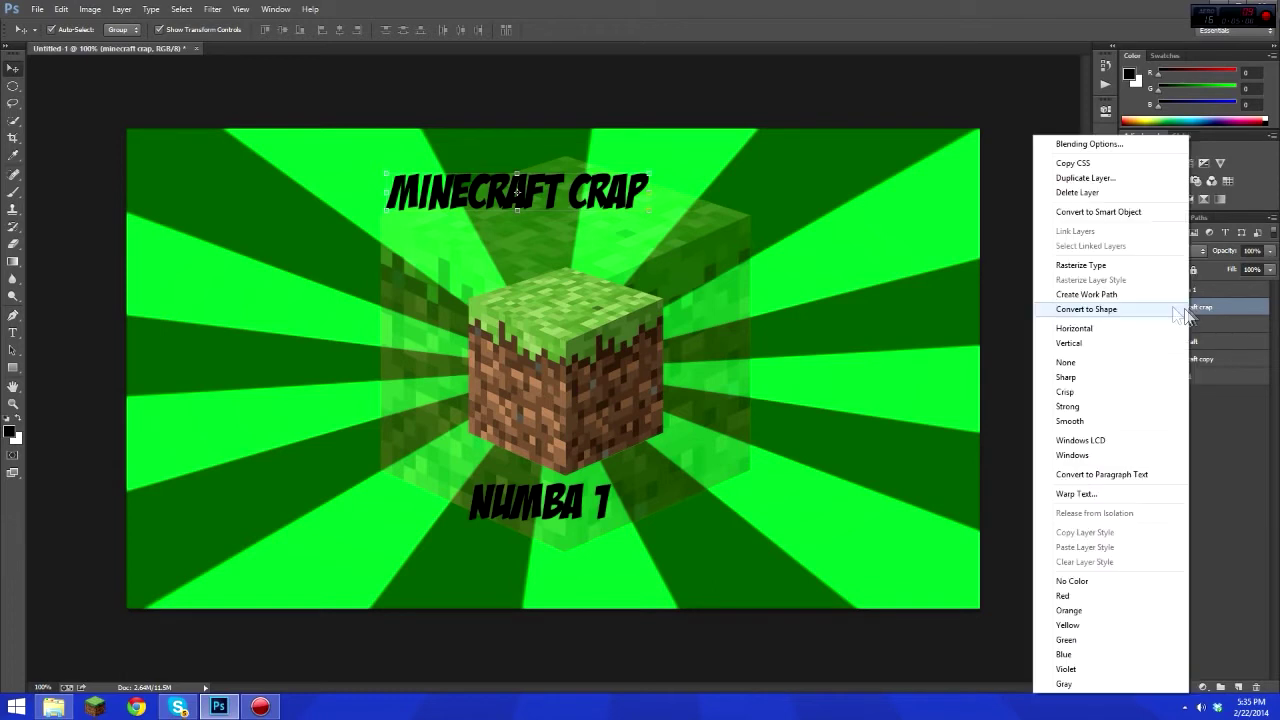
{"action": "left_click", "coordinate": [995, 260]}
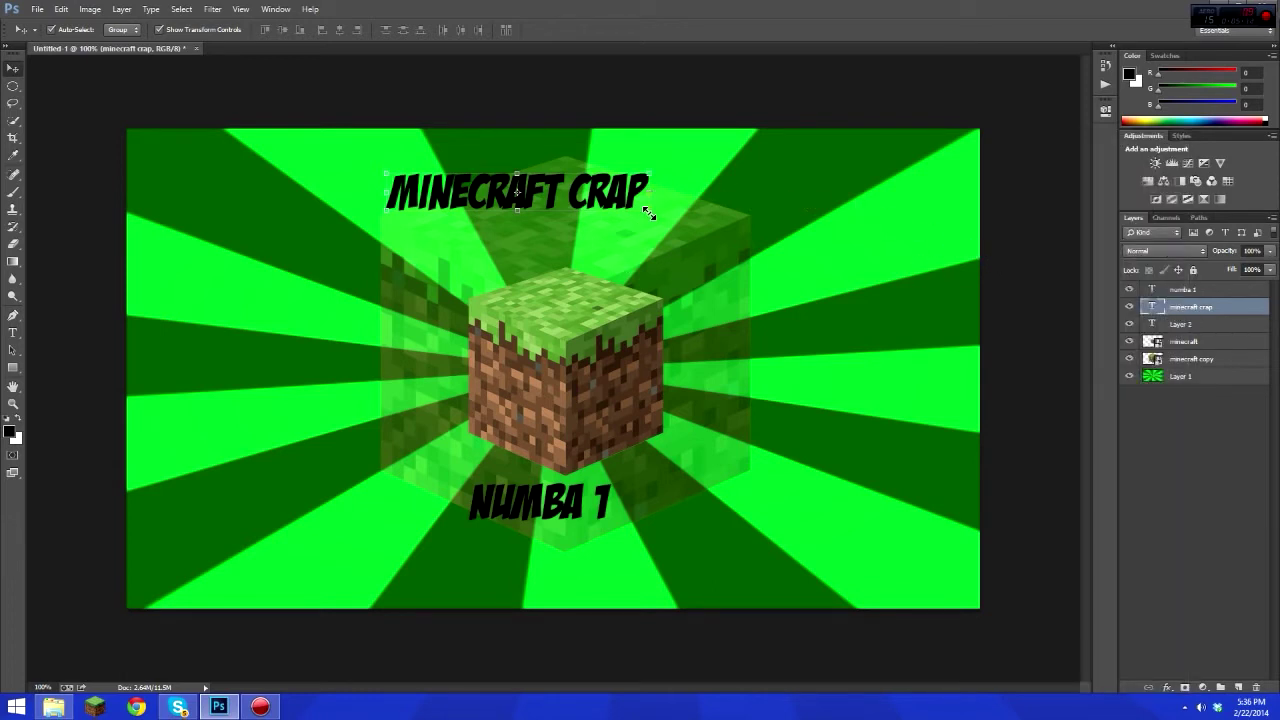
{"action": "left_click_drag", "start_coordinate": [658, 214], "coordinate": [926, 264]}
{"action": "left_click_drag", "start_coordinate": [840, 221], "coordinate": [755, 212]}
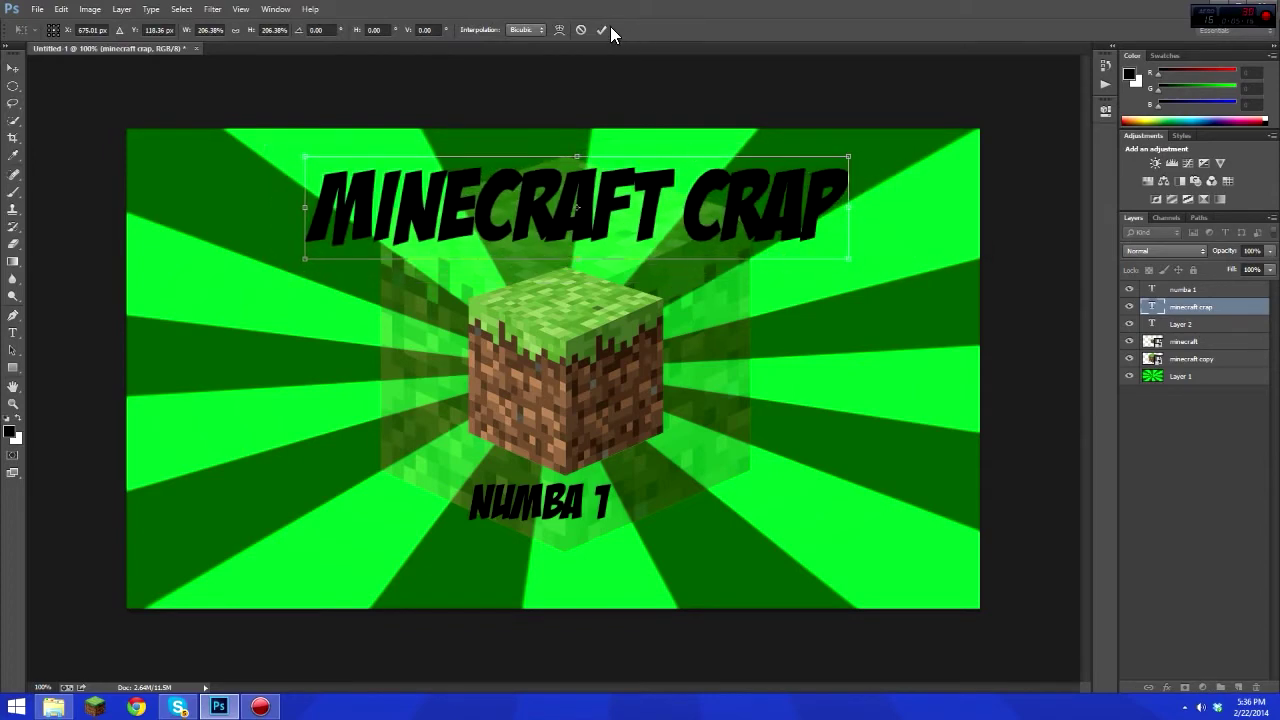
{"action": "left_click", "coordinate": [601, 30]}
Step: Add a drop shadow and a red color overlay to the "minecraft crap" text layer
{"action": "right_click", "coordinate": [1238, 308]}
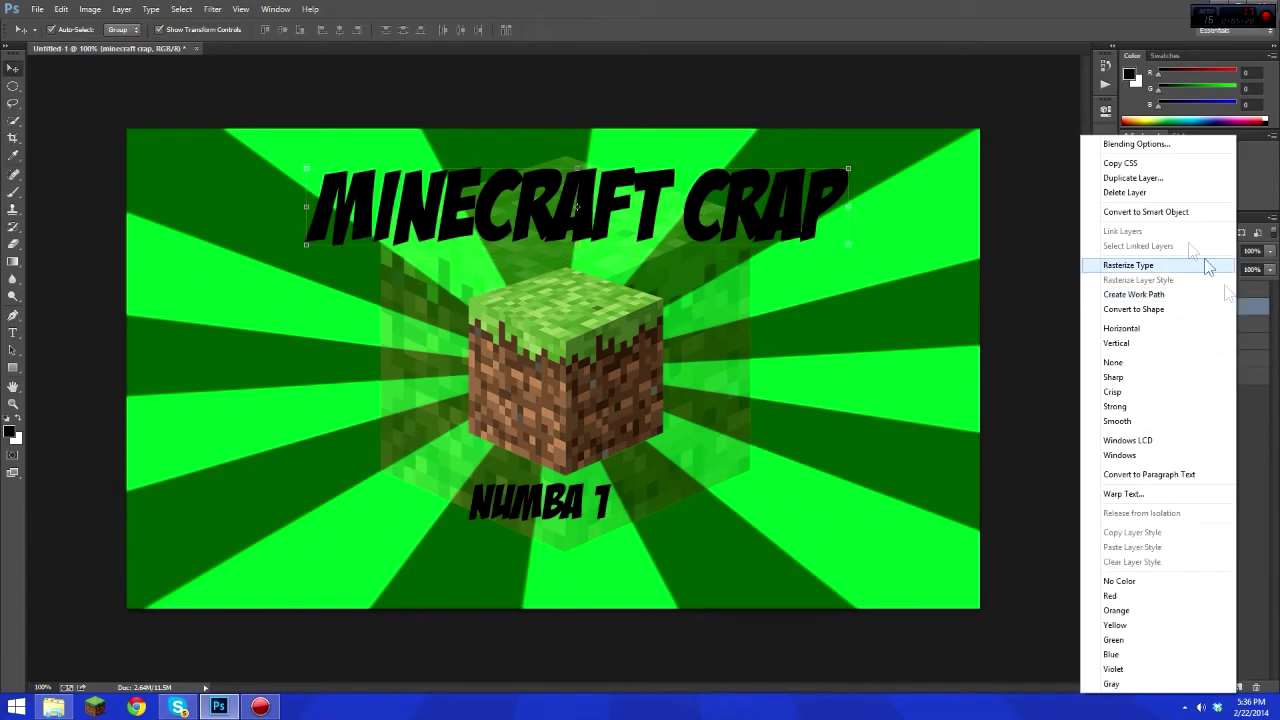
{"action": "left_click", "coordinate": [1112, 143]}
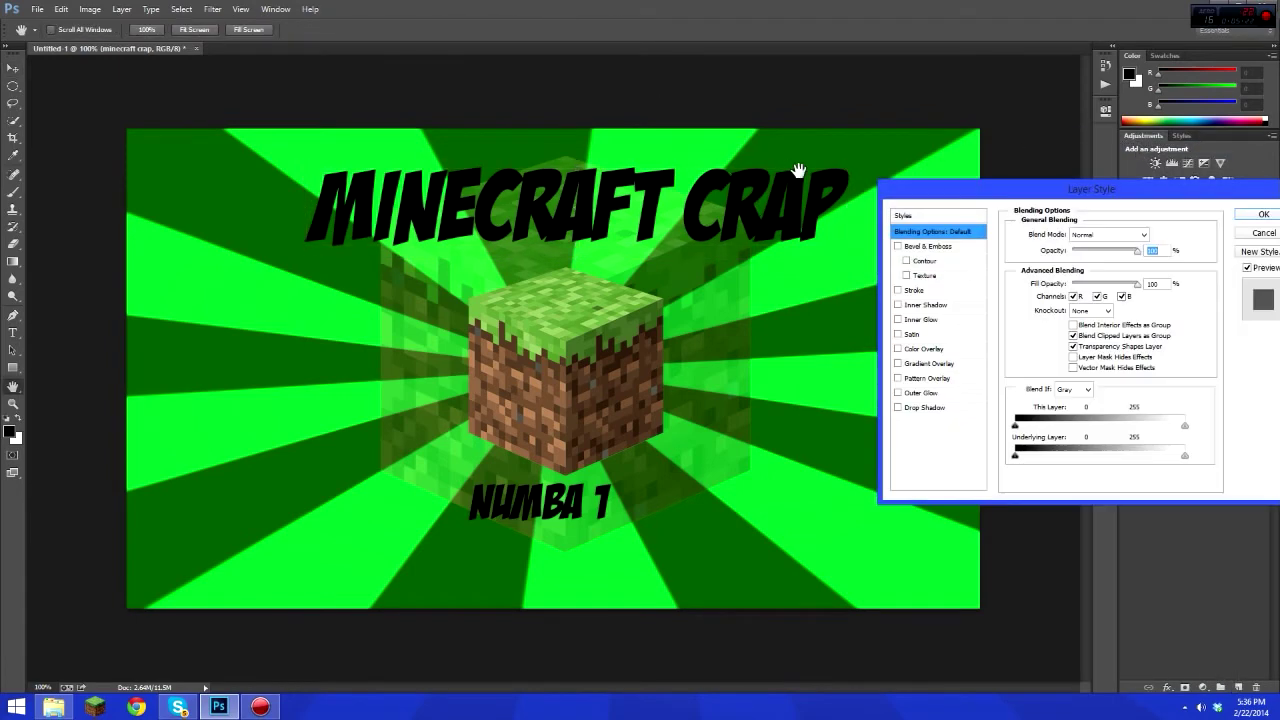
{"action": "left_click", "coordinate": [899, 408]}
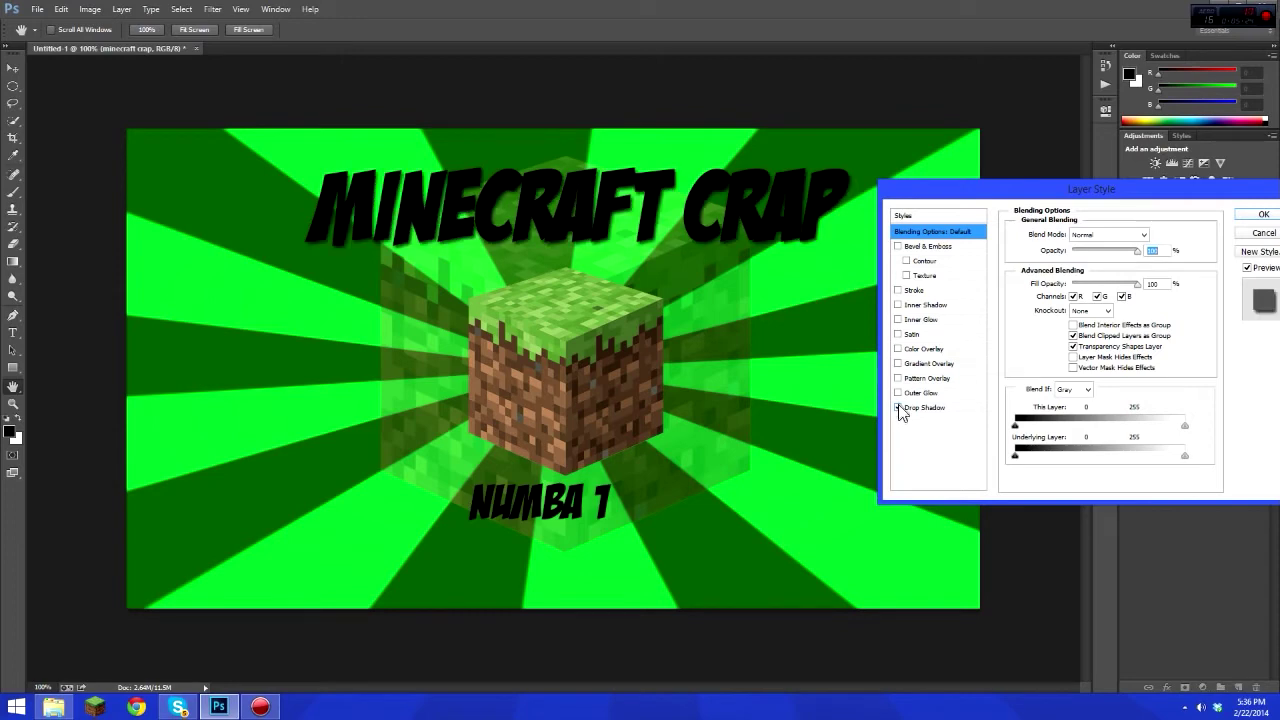
{"action": "left_click", "coordinate": [910, 349]}
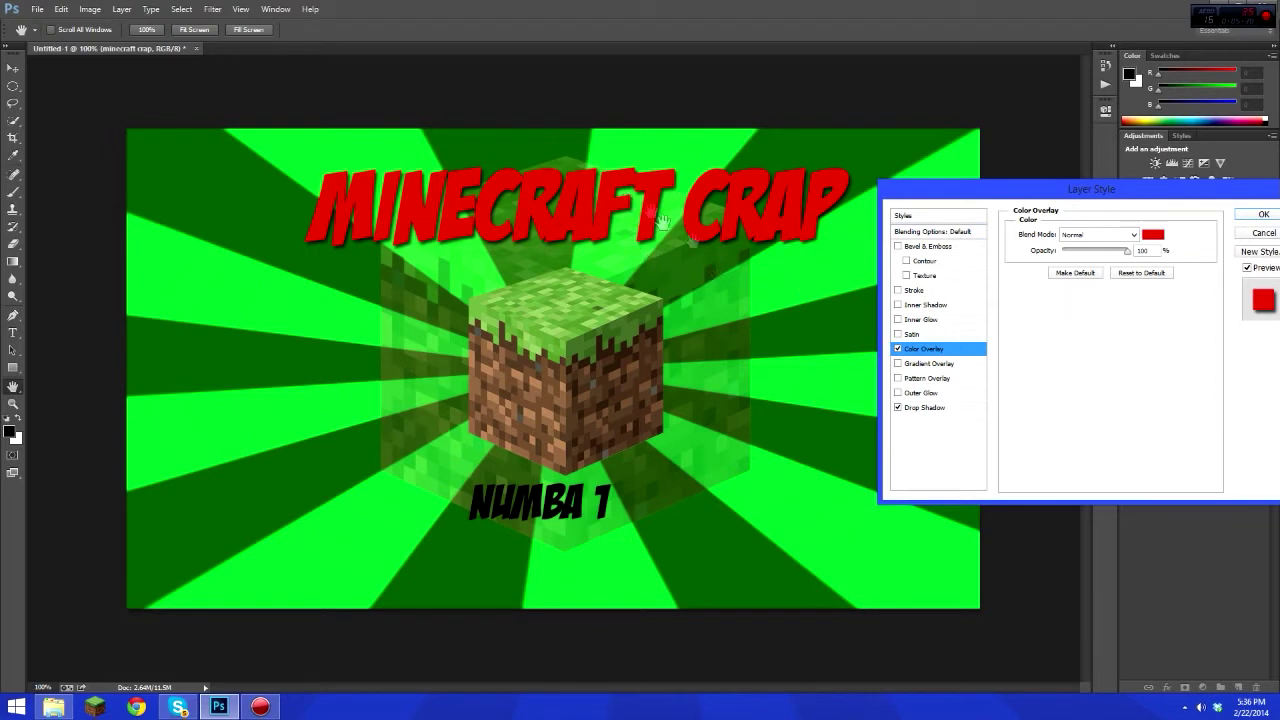
Step: Set the title's drop shadow to a 58° angle, 15 px distance and 62 px size, with a slightly raised spread
{"action": "left_click", "coordinate": [940, 409]}
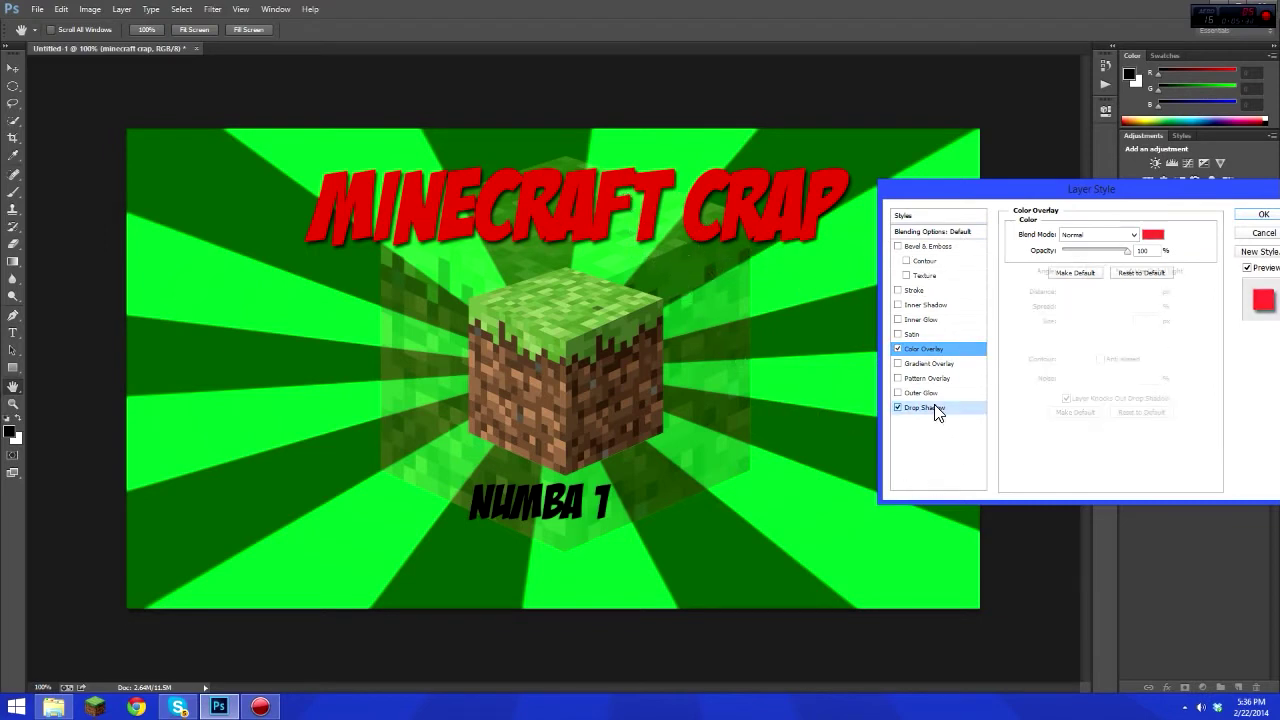
{"action": "left_click_drag", "start_coordinate": [1067, 300], "coordinate": [1062, 262]}
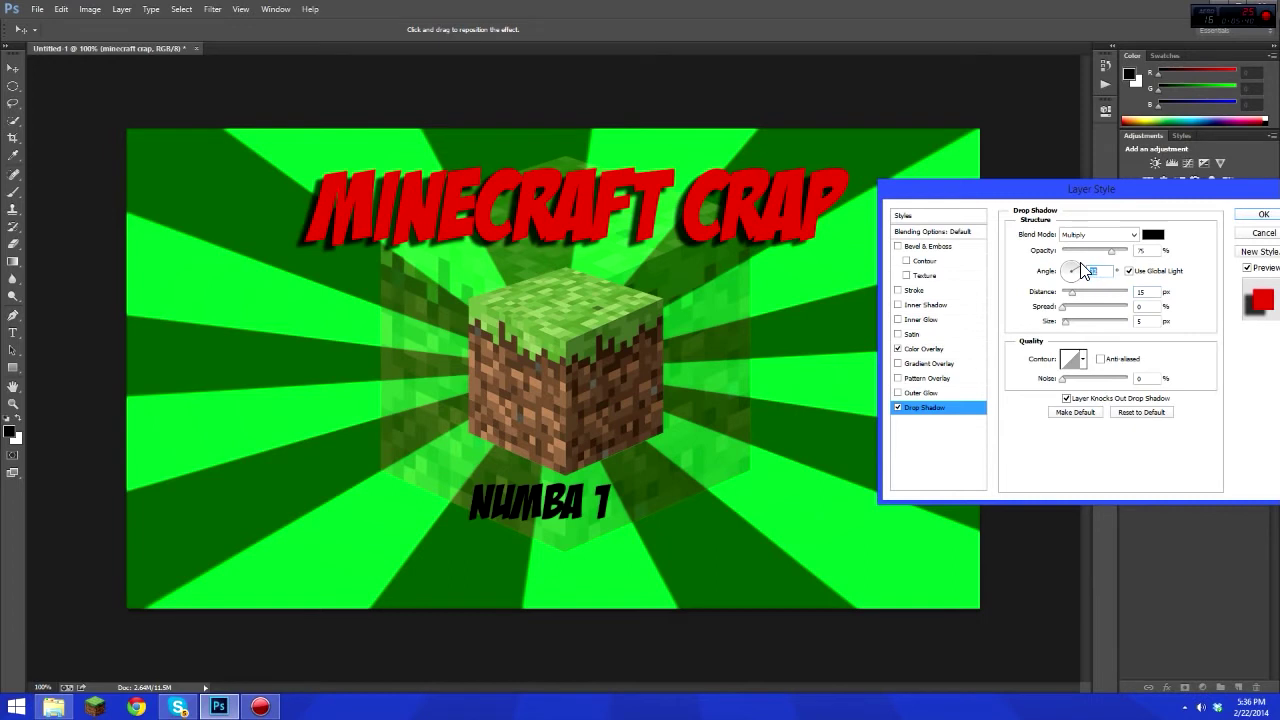
{"action": "left_click", "coordinate": [1075, 265]}
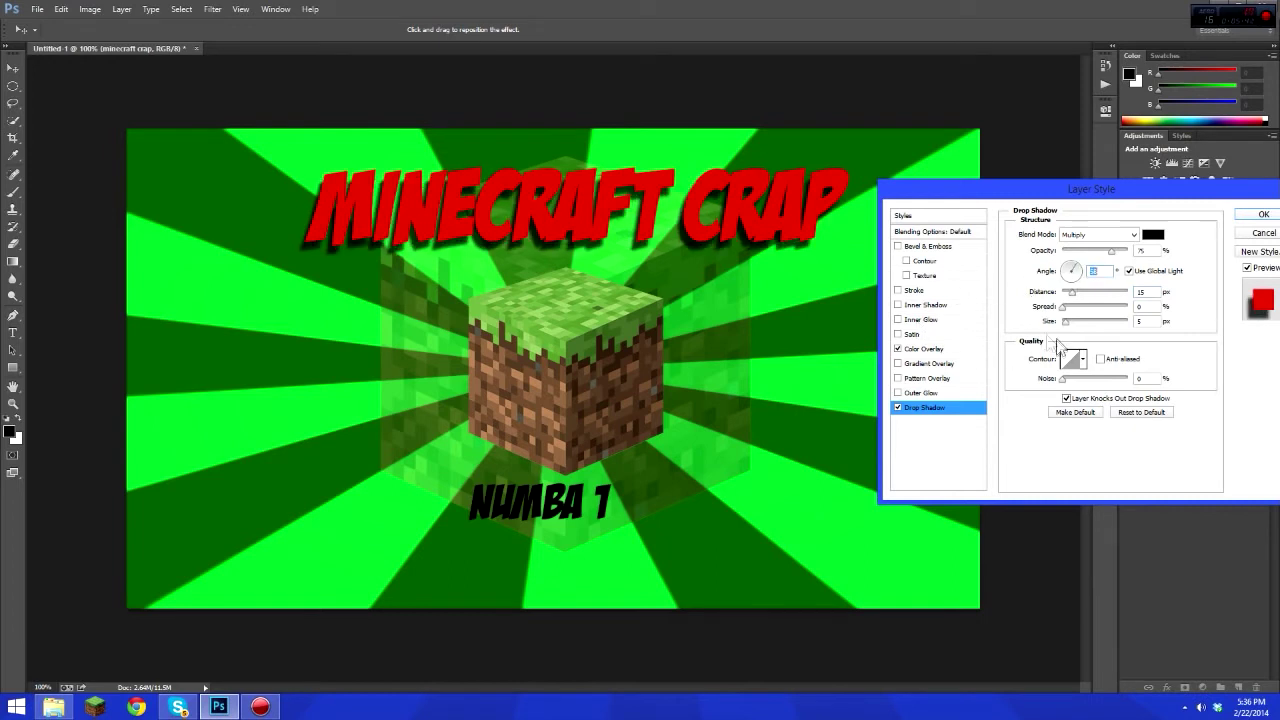
{"action": "left_click_drag", "start_coordinate": [1064, 322], "coordinate": [1082, 324]}
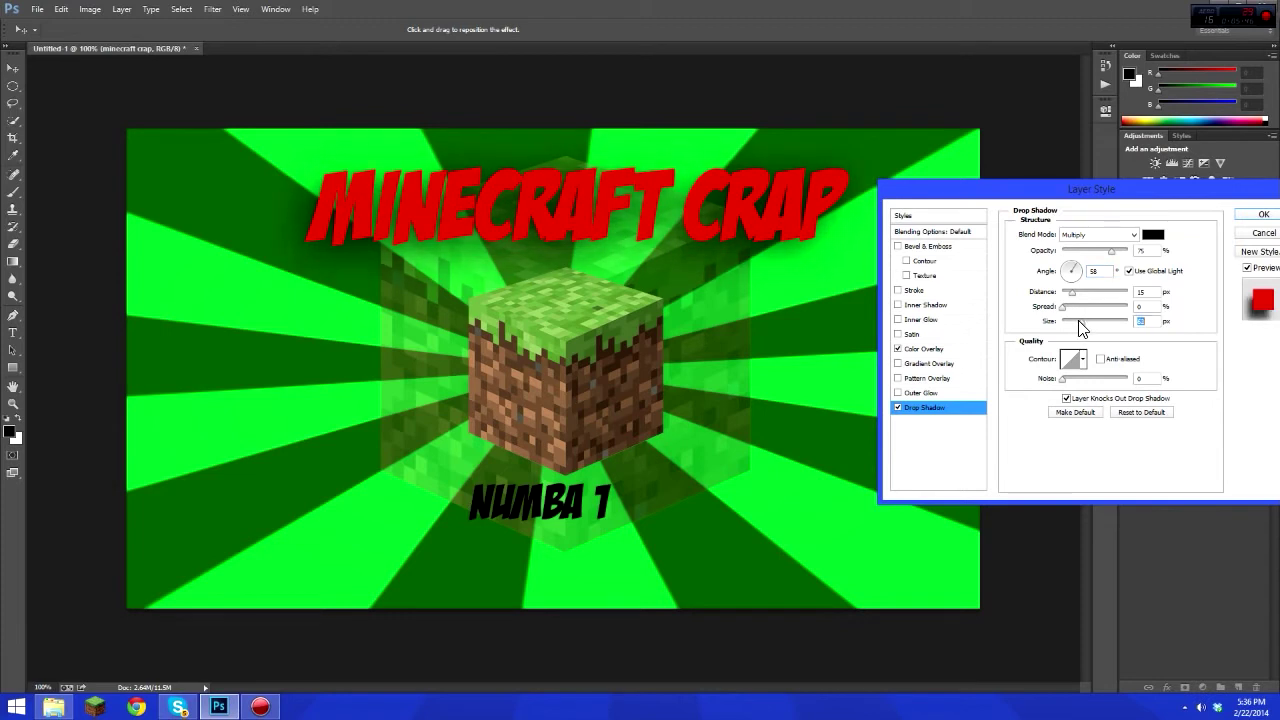
{"action": "mouse_move", "coordinate": [1062, 304]}
{"action": "left_mouse_down"}
{"action": "mouse_move", "coordinate": [1080, 304]}
{"action": "mouse_move", "coordinate": [1068, 316]}
{"action": "left_mouse_up"}
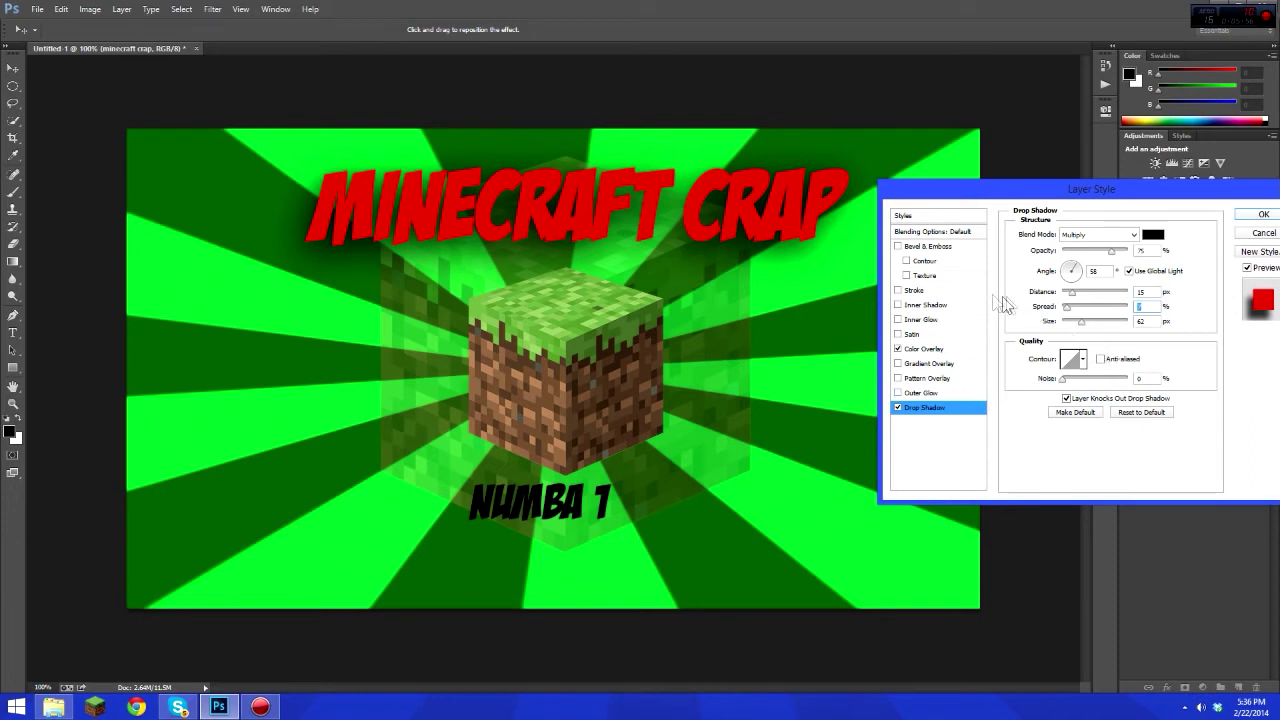
Step: Add a 3 px black outside stroke to the "minecraft crap" text, keeping black in the color picker
{"action": "left_click", "coordinate": [899, 290]}
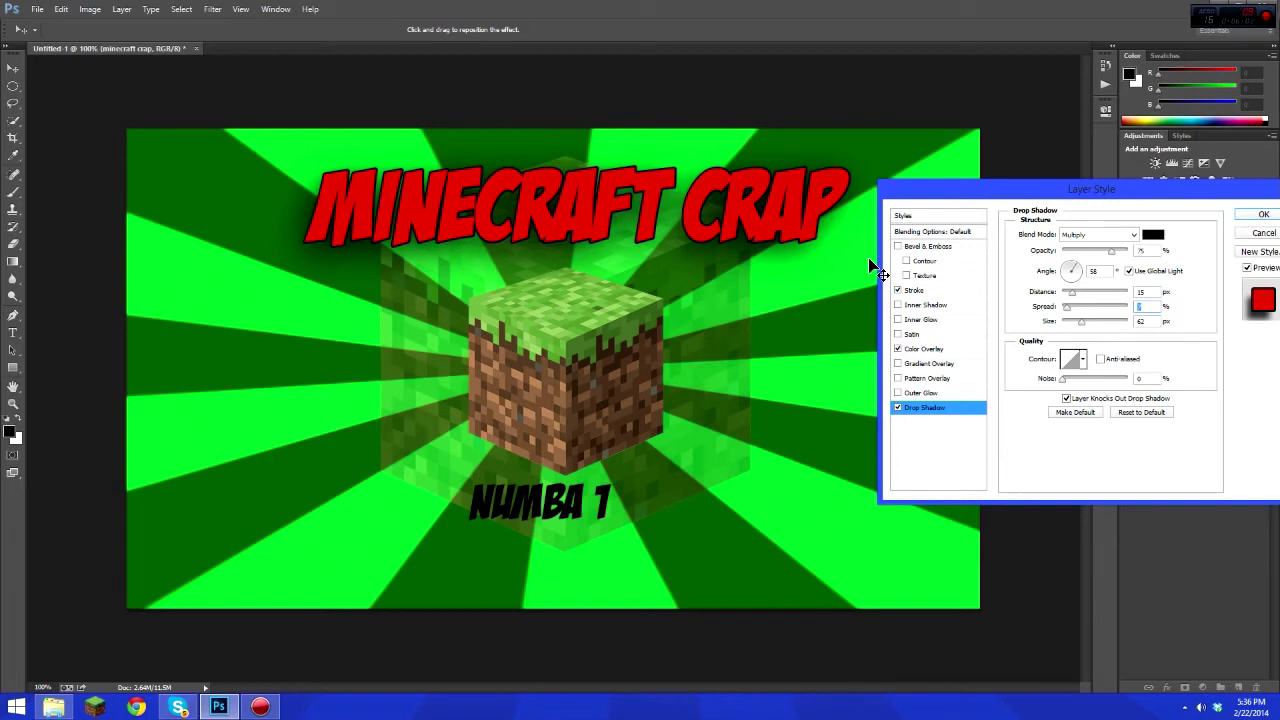
{"action": "left_click", "coordinate": [898, 291]}
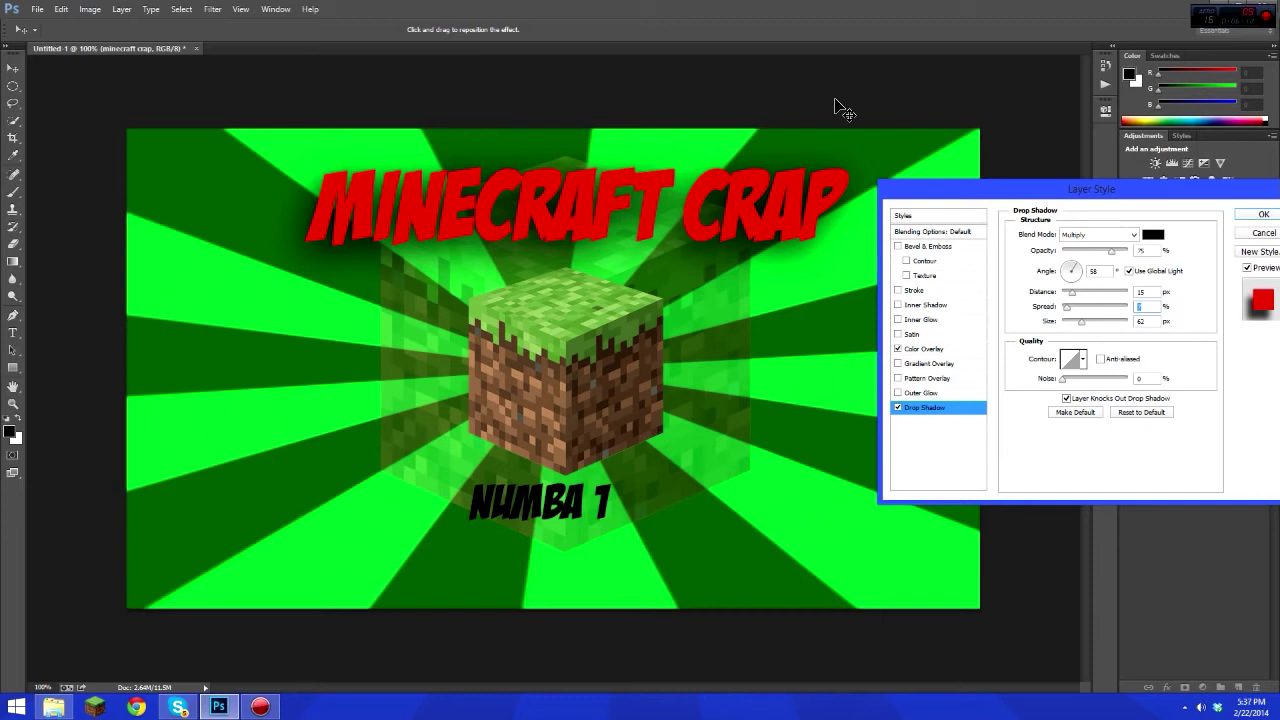
{"action": "left_click", "coordinate": [898, 291]}
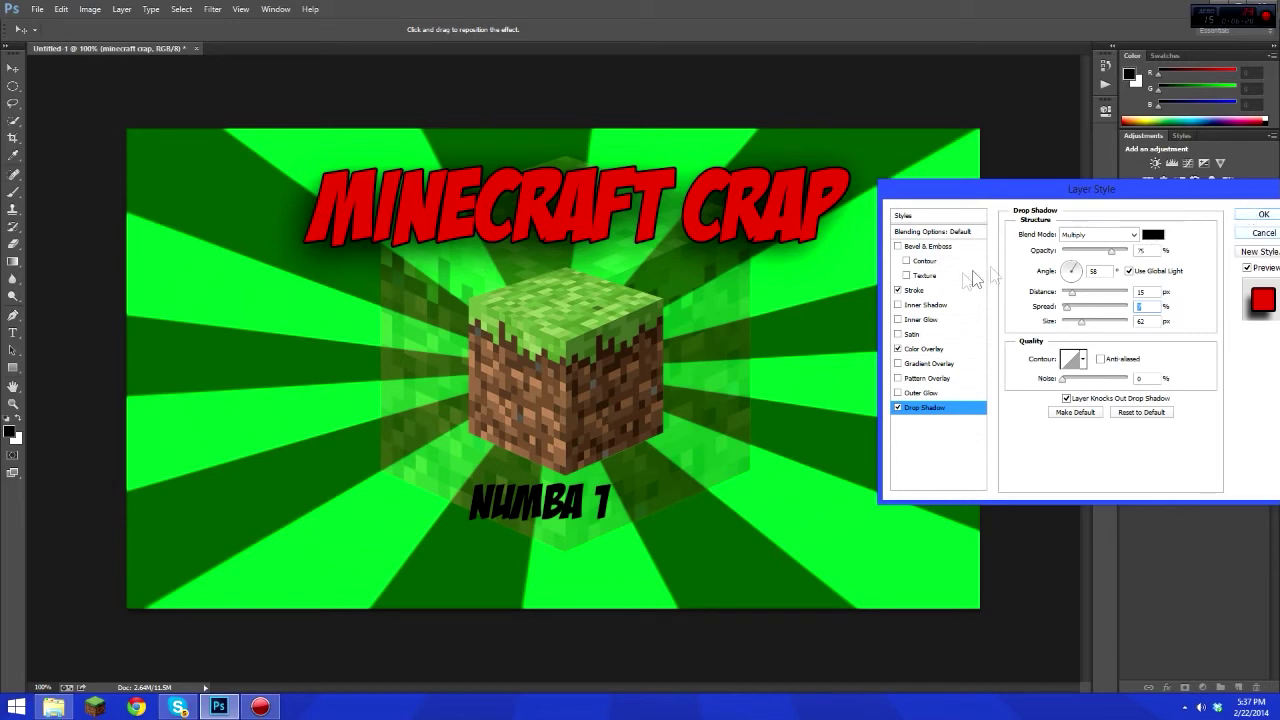
{"action": "left_click", "coordinate": [915, 291]}
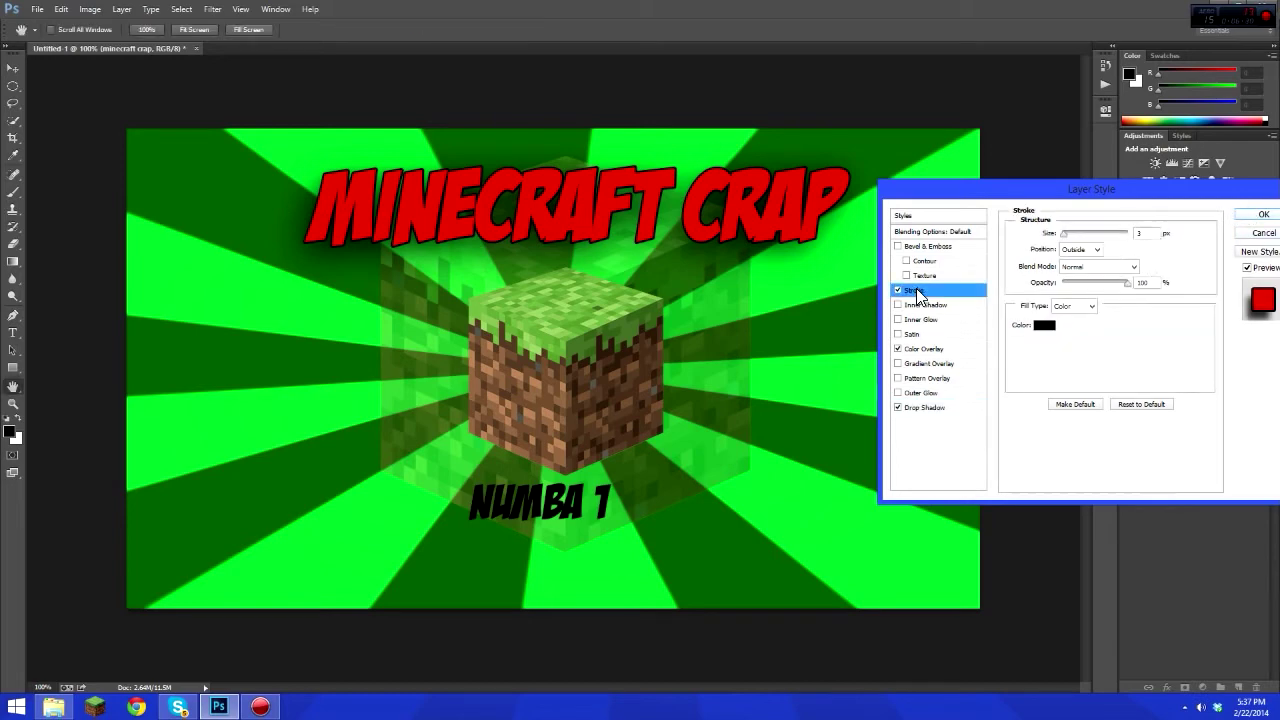
{"action": "left_click", "coordinate": [1046, 327]}
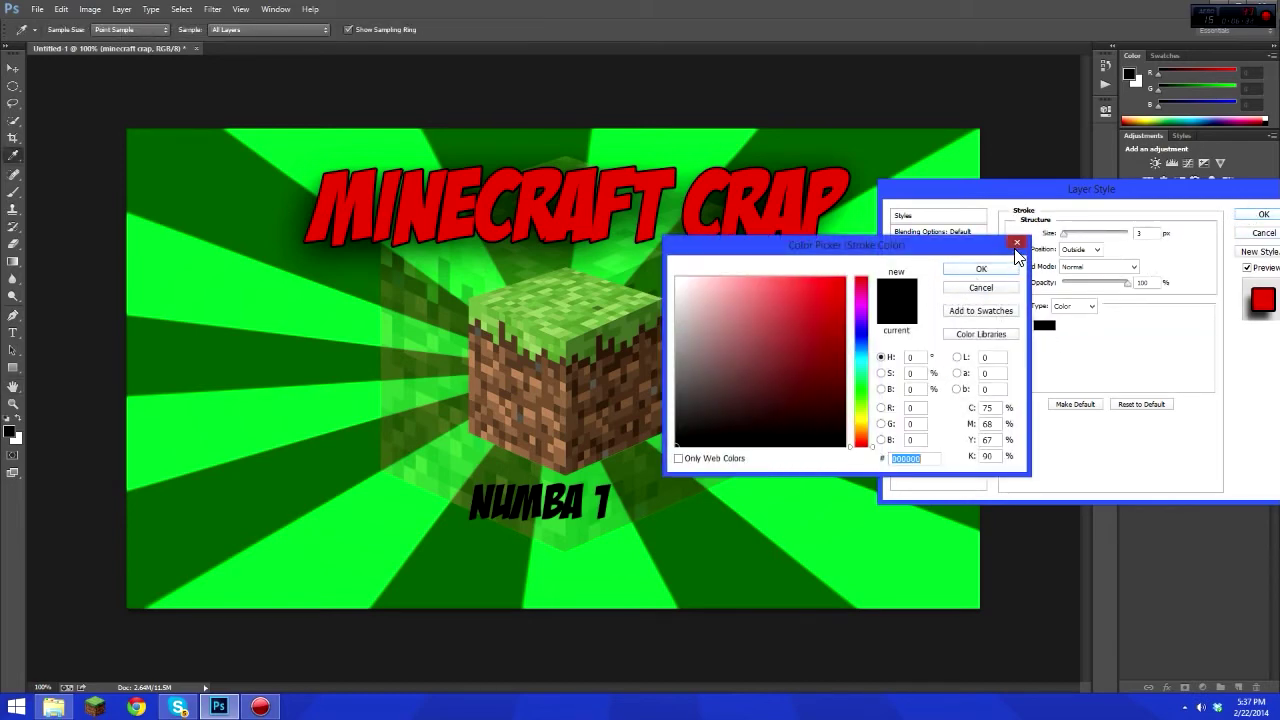
{"action": "left_click", "coordinate": [1012, 265]}
Step: Try a gradient fill for the title's stroke, return the fill type to Color, and apply the layer style
{"action": "left_click", "coordinate": [1065, 305]}
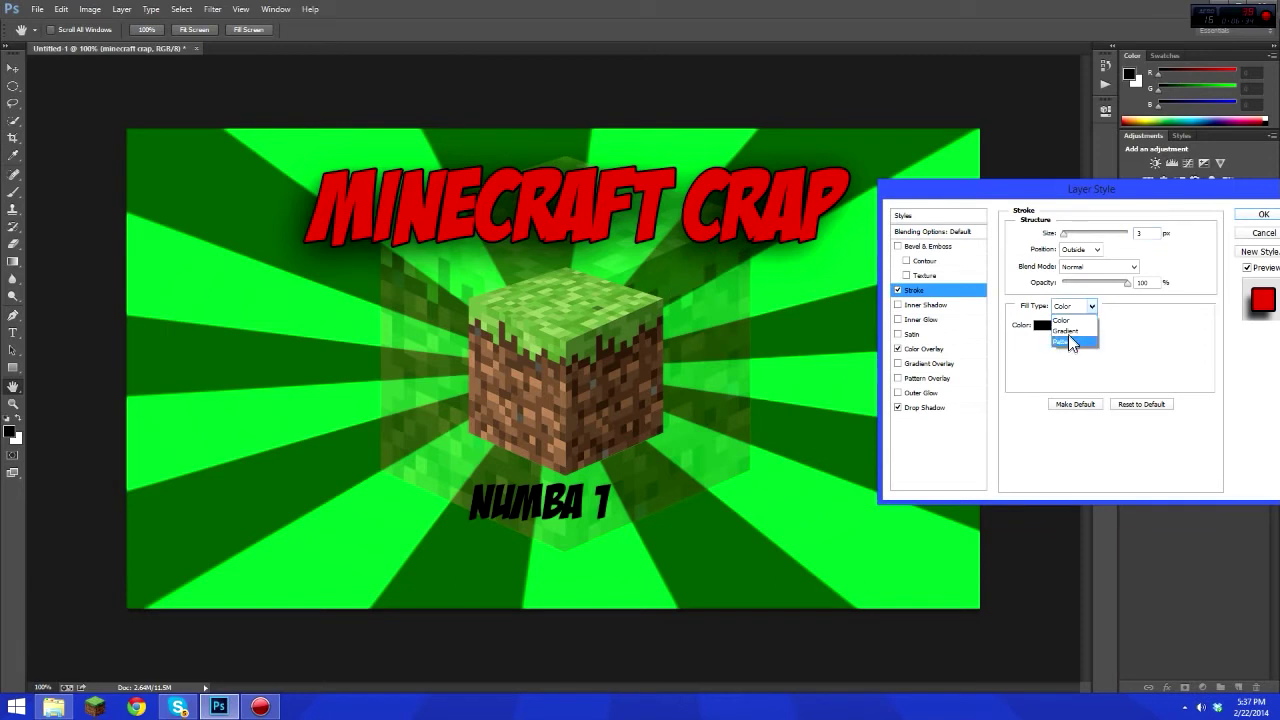
{"action": "left_click", "coordinate": [1062, 331]}
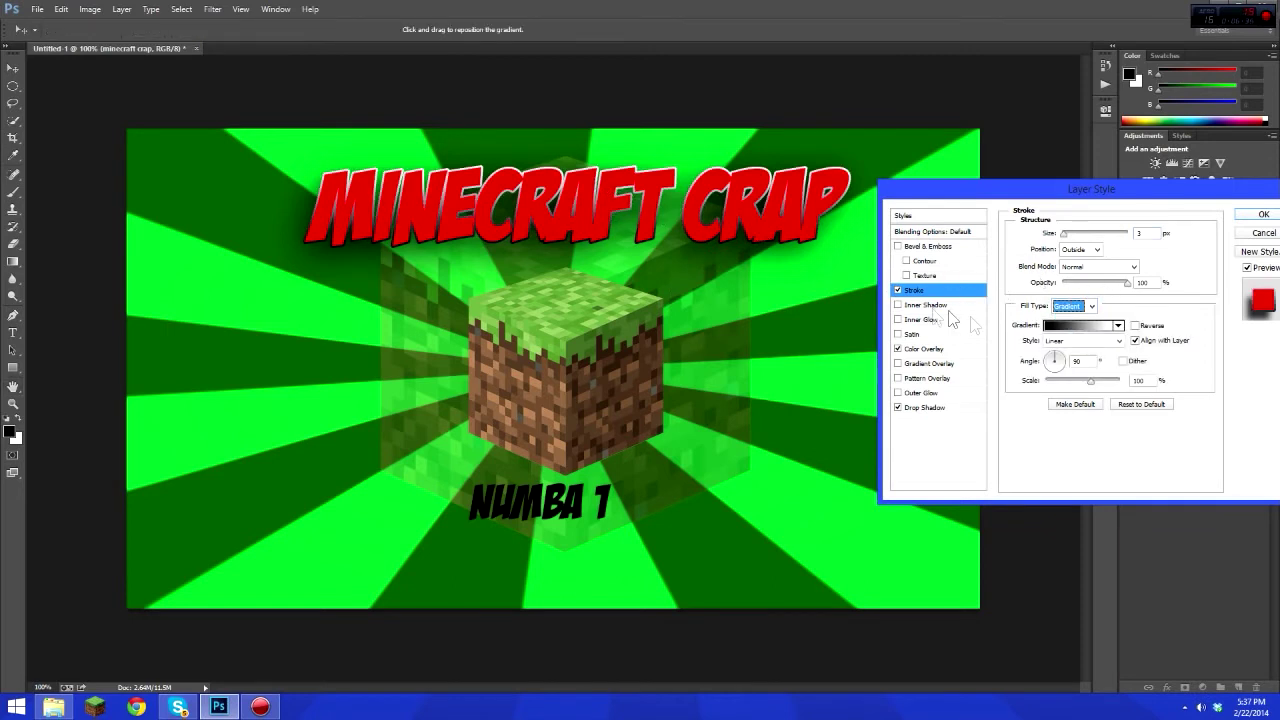
{"action": "left_click", "coordinate": [1089, 307]}
{"action": "left_click", "coordinate": [1073, 322]}
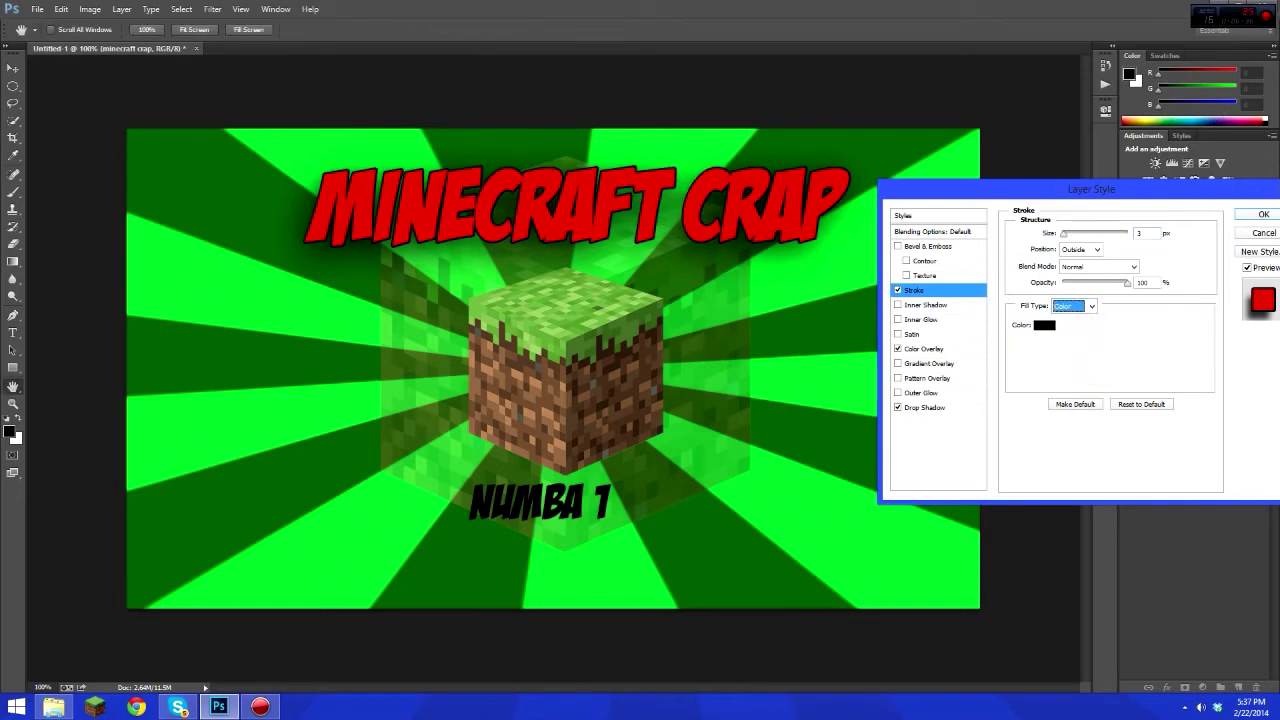
{"action": "left_click", "coordinate": [1259, 217]}
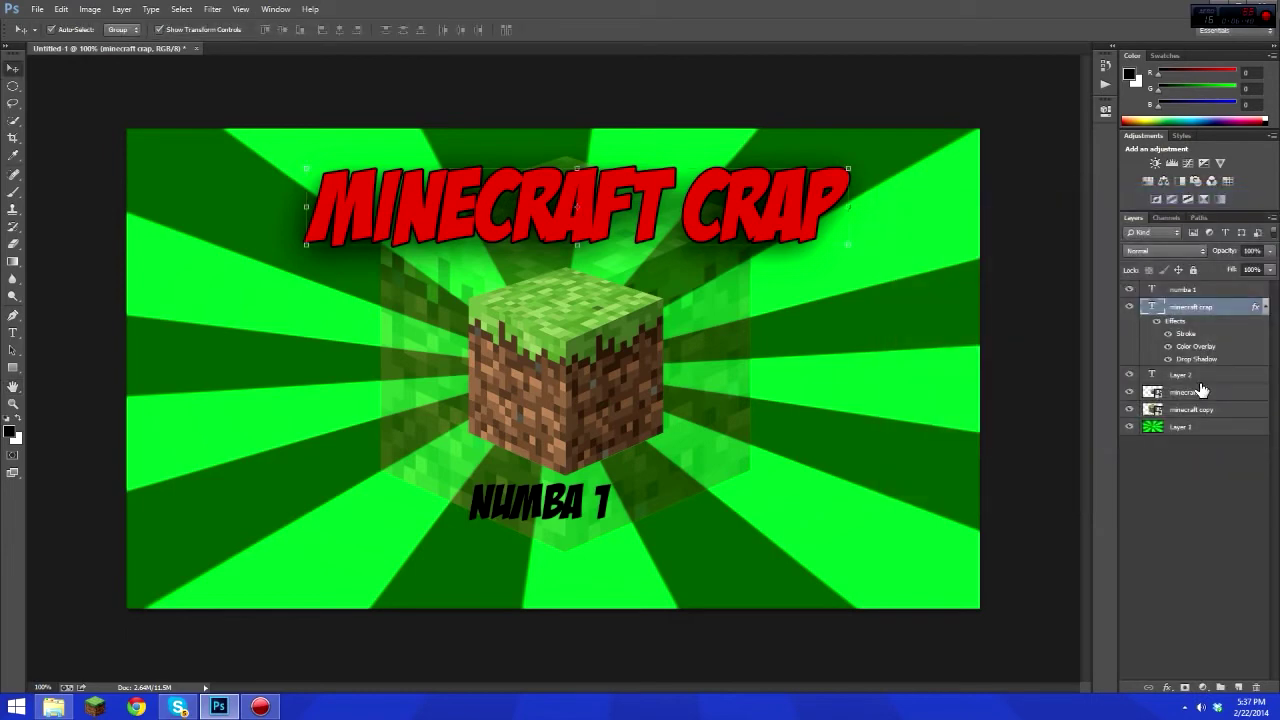
{"action": "left_click", "coordinate": [1198, 380]}
{"action": "right_click", "coordinate": [1200, 382]}
{"action": "left_click", "coordinate": [1095, 144]}
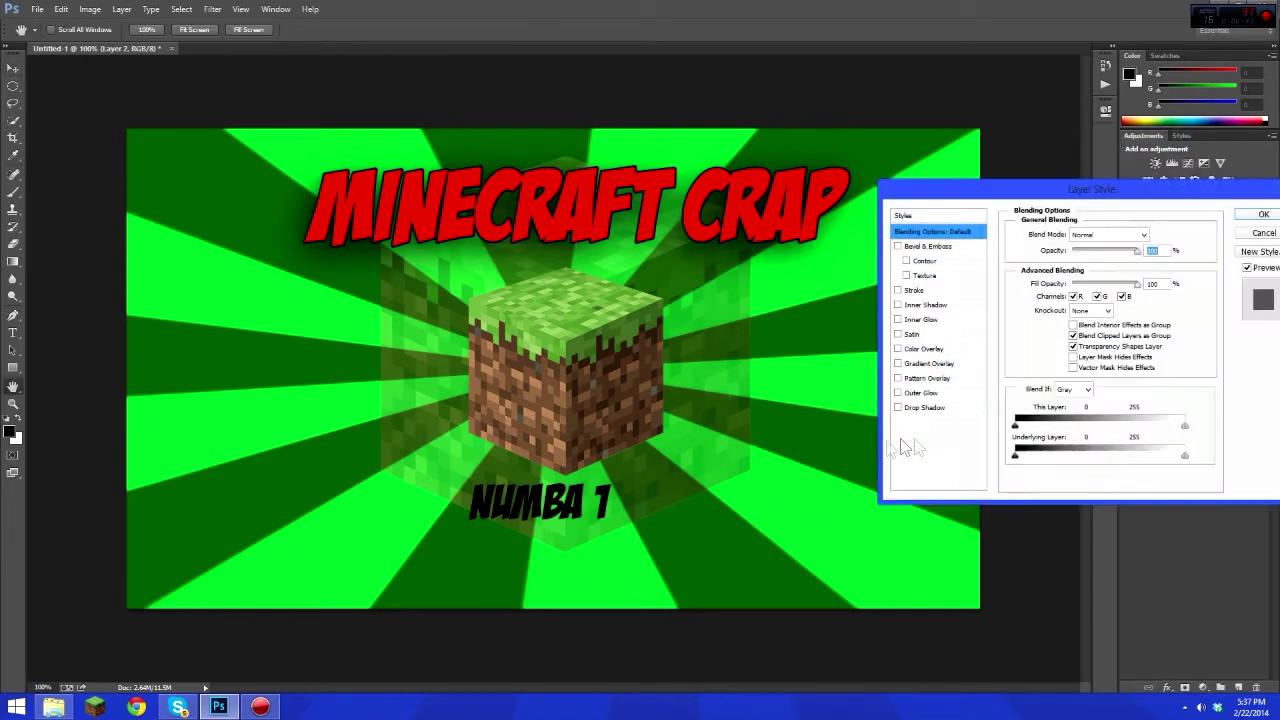
{"action": "left_click", "coordinate": [922, 348]}
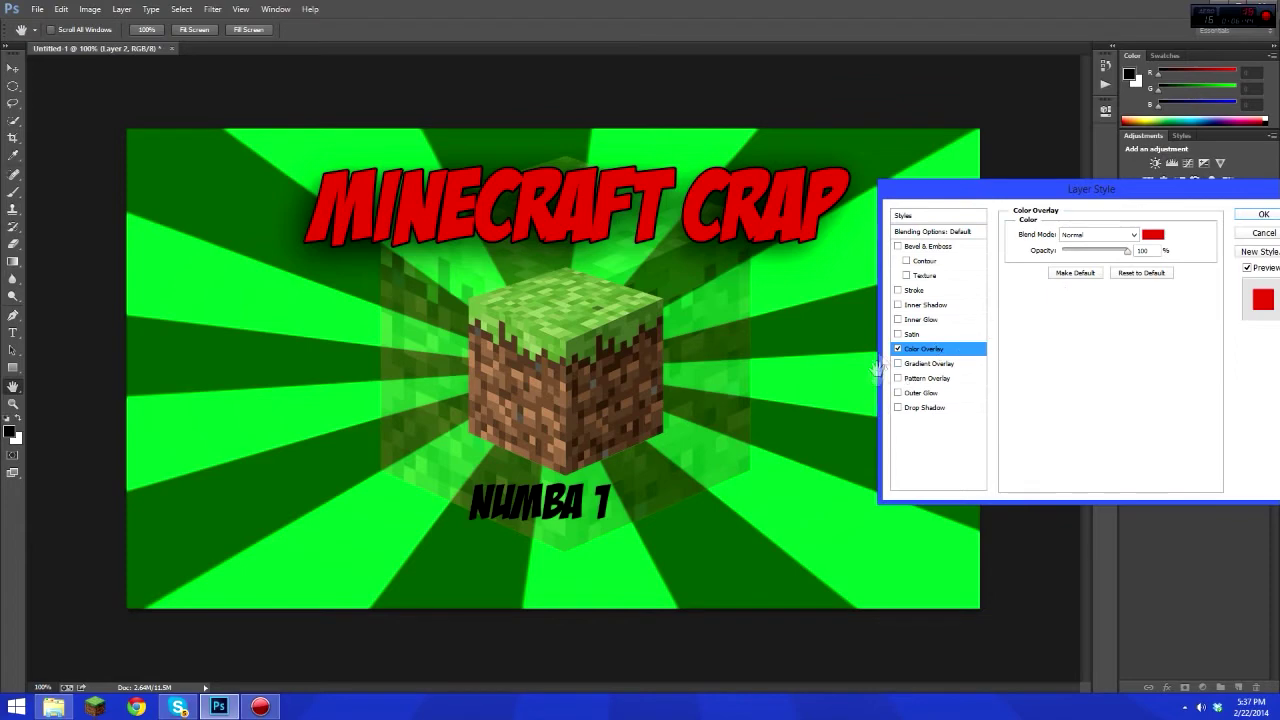
{"action": "left_click", "coordinate": [1262, 215]}
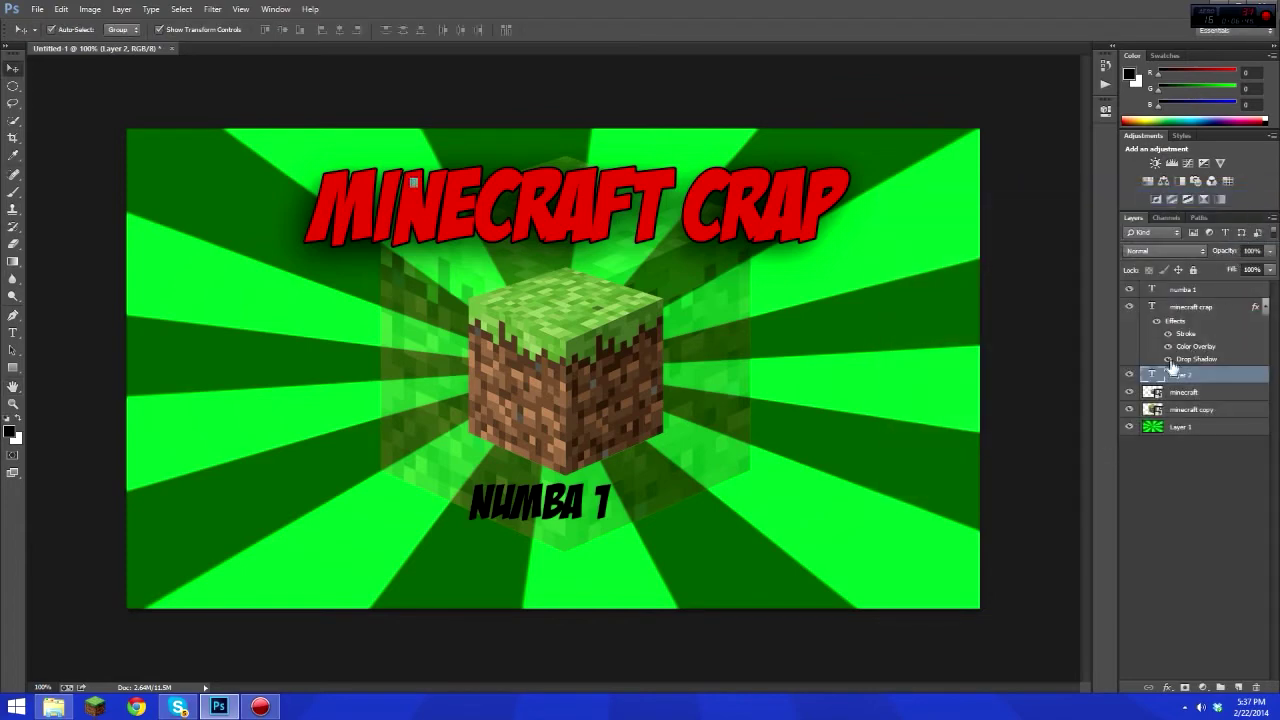
{"action": "left_click", "coordinate": [1185, 308]}
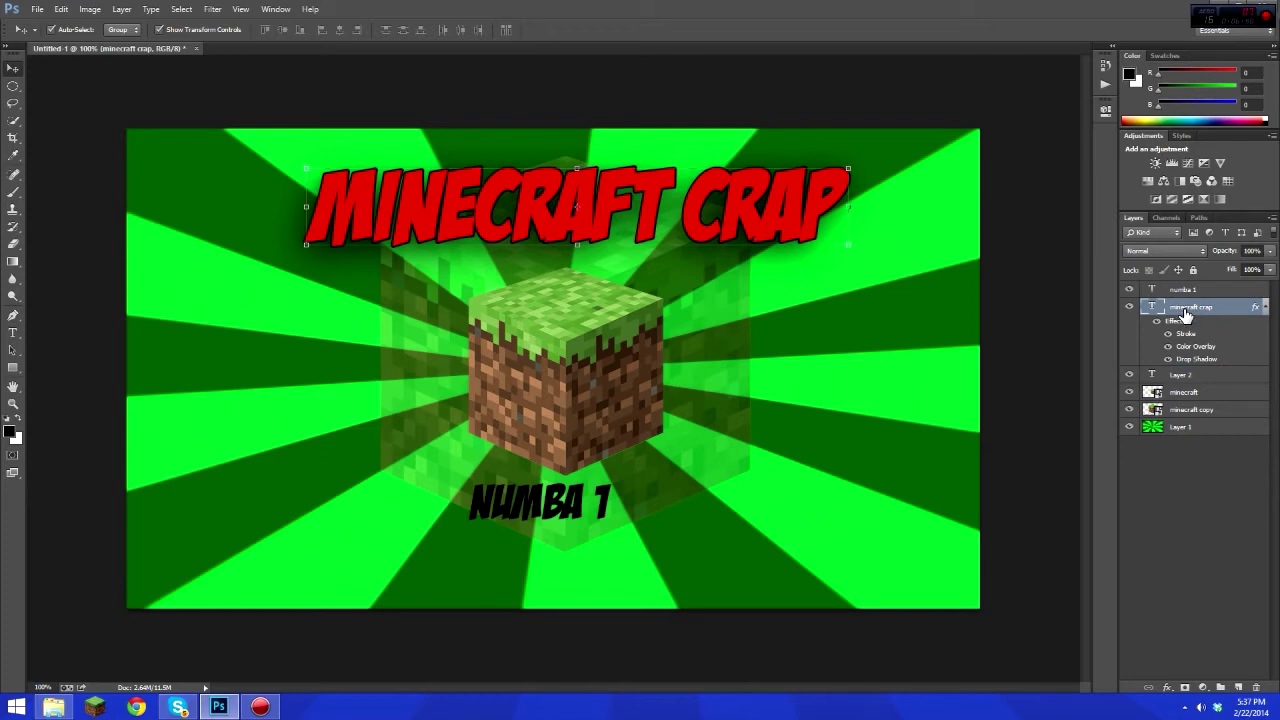
Step: Give the "numba 1" text a red color overlay, a drop shadow and a 3 px black outside stroke
{"action": "right_click", "coordinate": [1183, 290]}
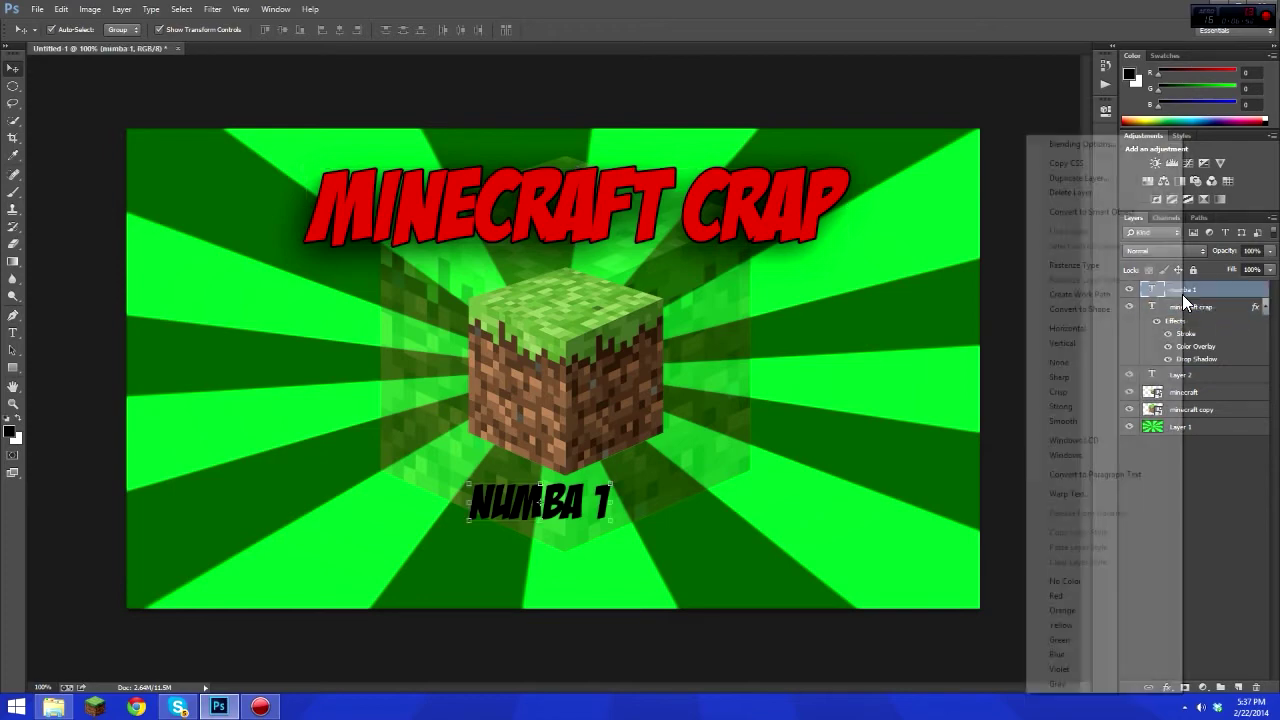
{"action": "left_click", "coordinate": [1112, 145]}
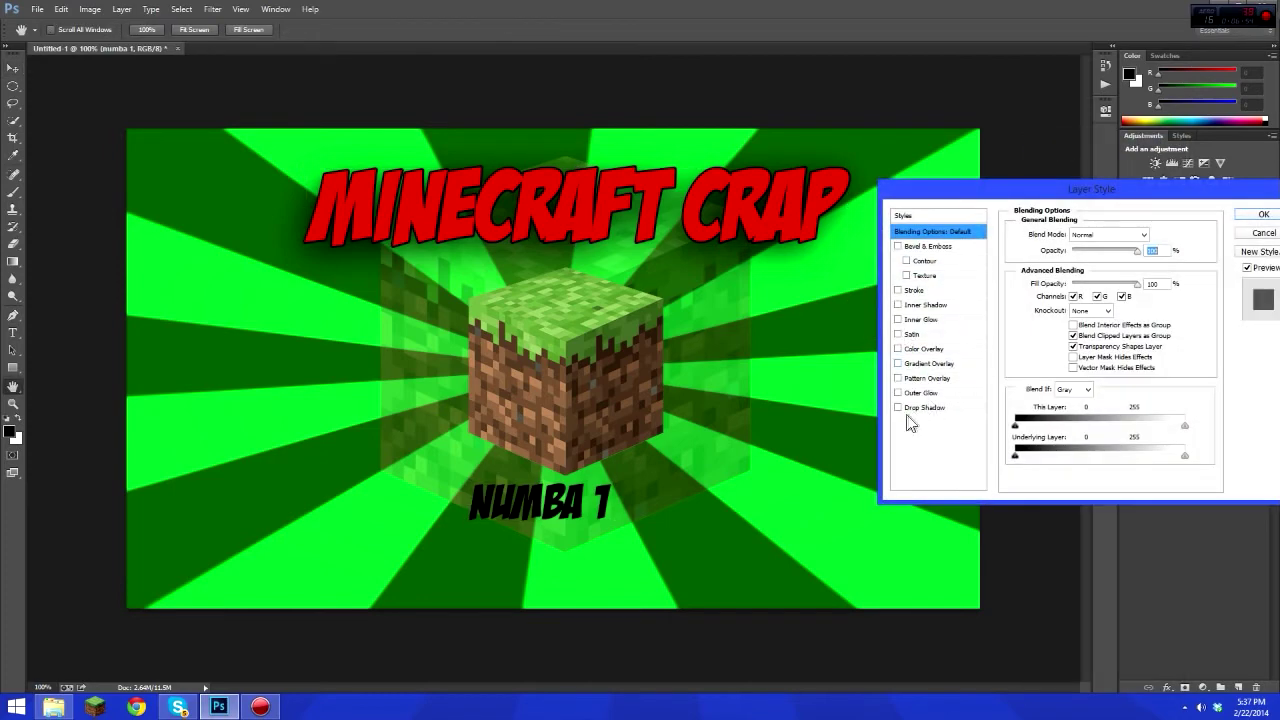
{"action": "left_click", "coordinate": [899, 349]}
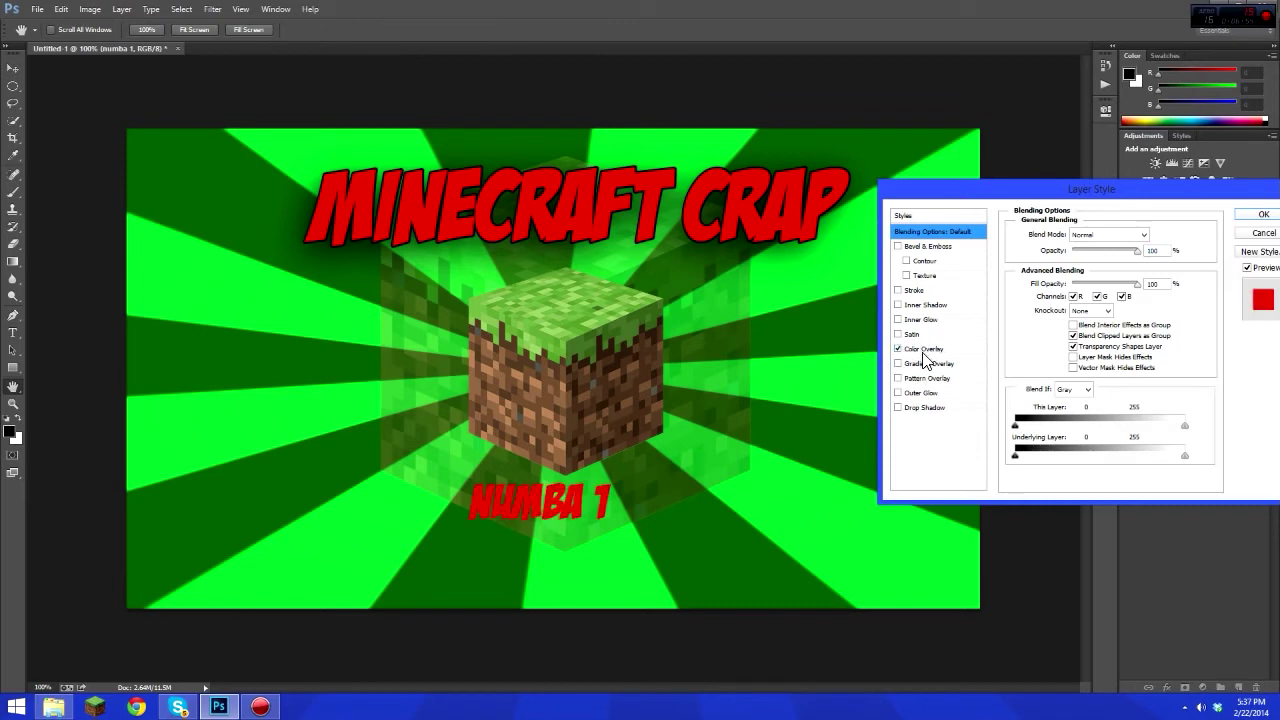
{"action": "left_click", "coordinate": [906, 408]}
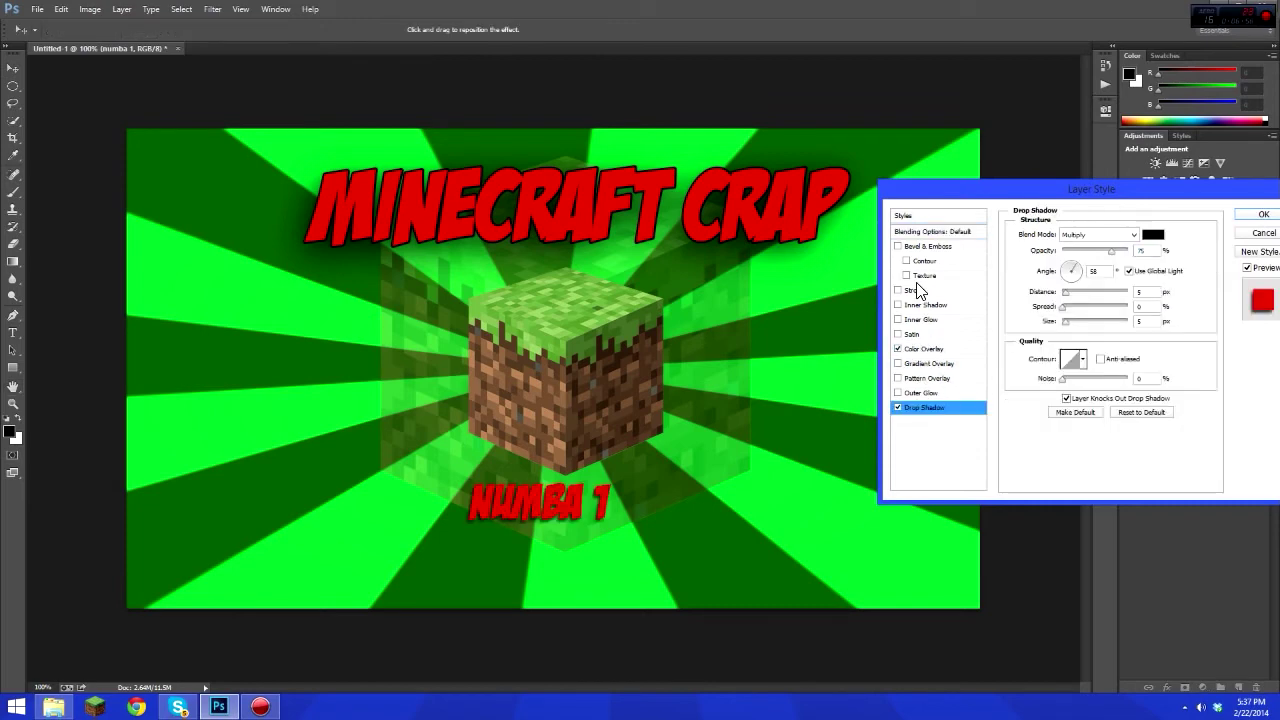
{"action": "left_click", "coordinate": [912, 290]}
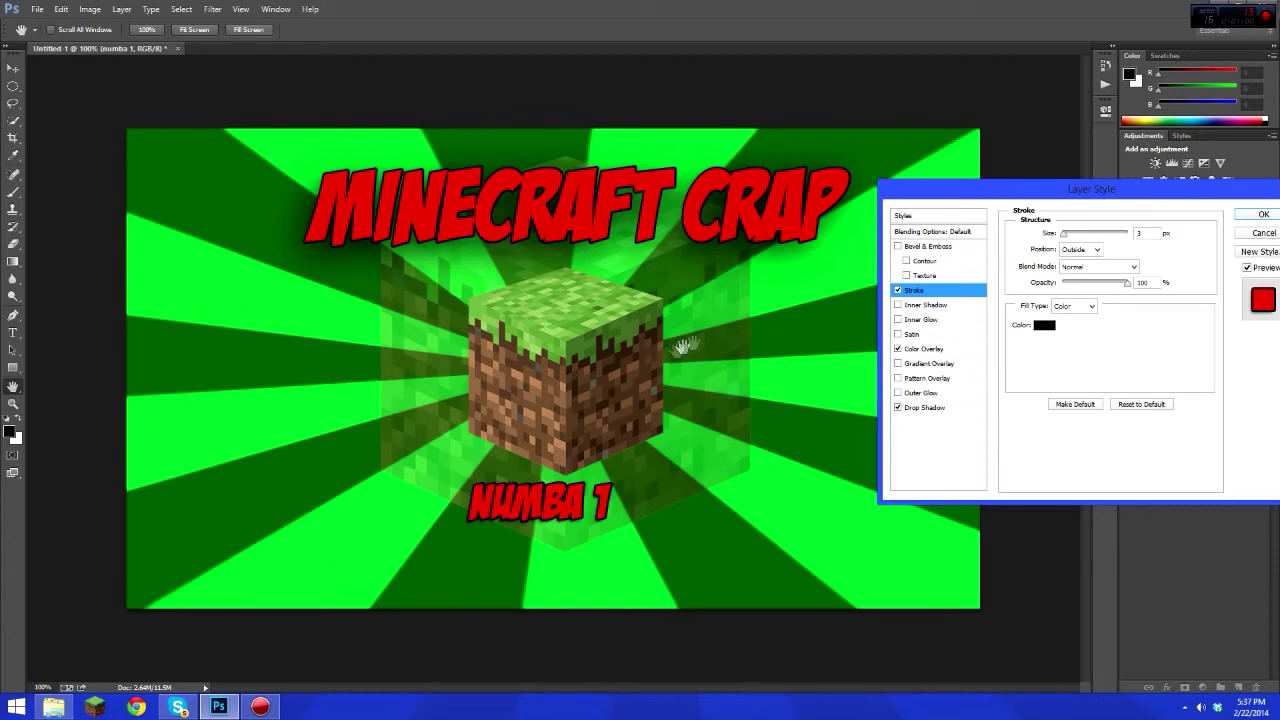
{"action": "left_click", "coordinate": [1263, 214]}
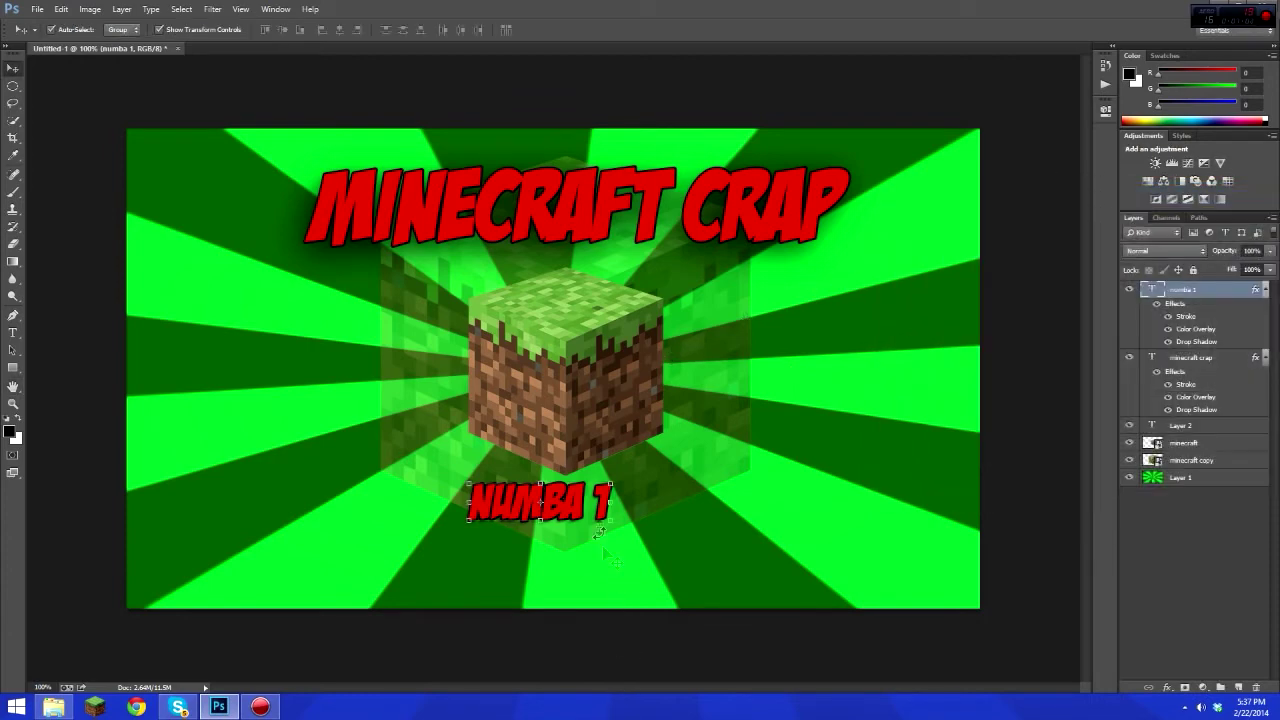
Step: Stretch the "numba 1" text to about 499% width and 262% height, and position it across the canvas's lower part
{"action": "left_click_drag", "start_coordinate": [612, 487], "coordinate": [796, 343]}
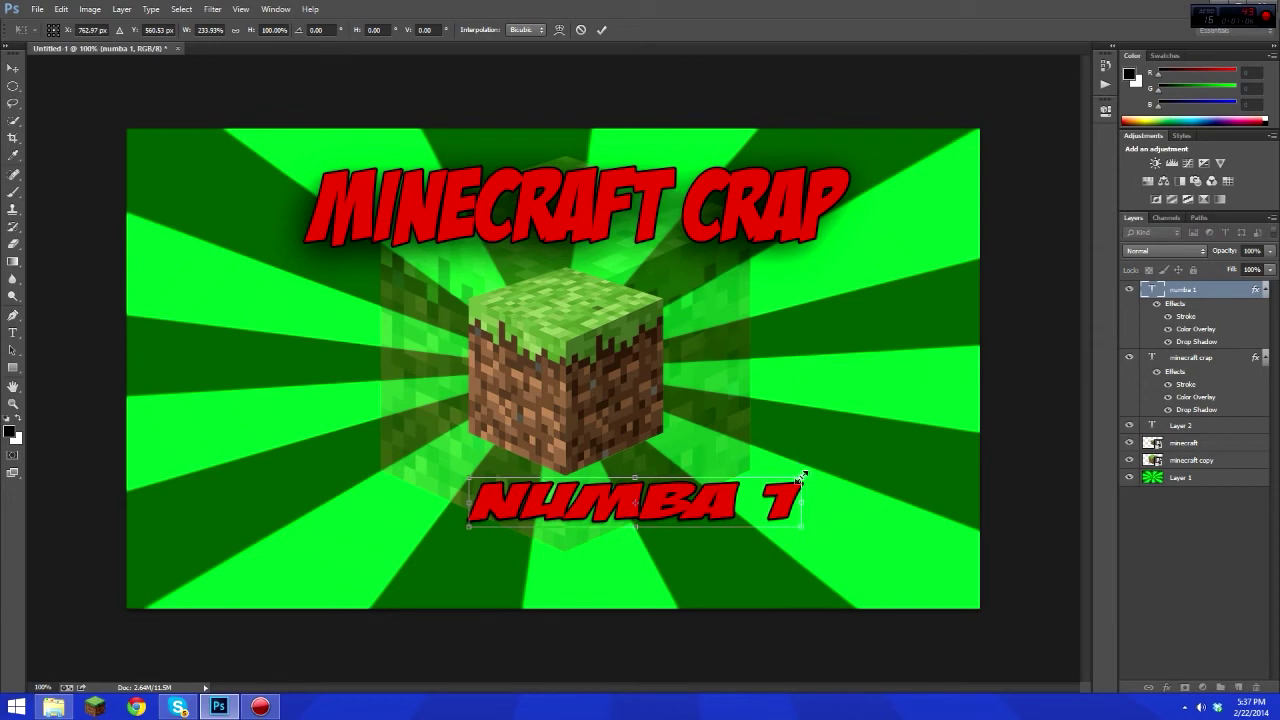
{"action": "left_click_drag", "start_coordinate": [805, 479], "coordinate": [968, 52]}
{"action": "left_click_drag", "start_coordinate": [866, 510], "coordinate": [676, 535]}
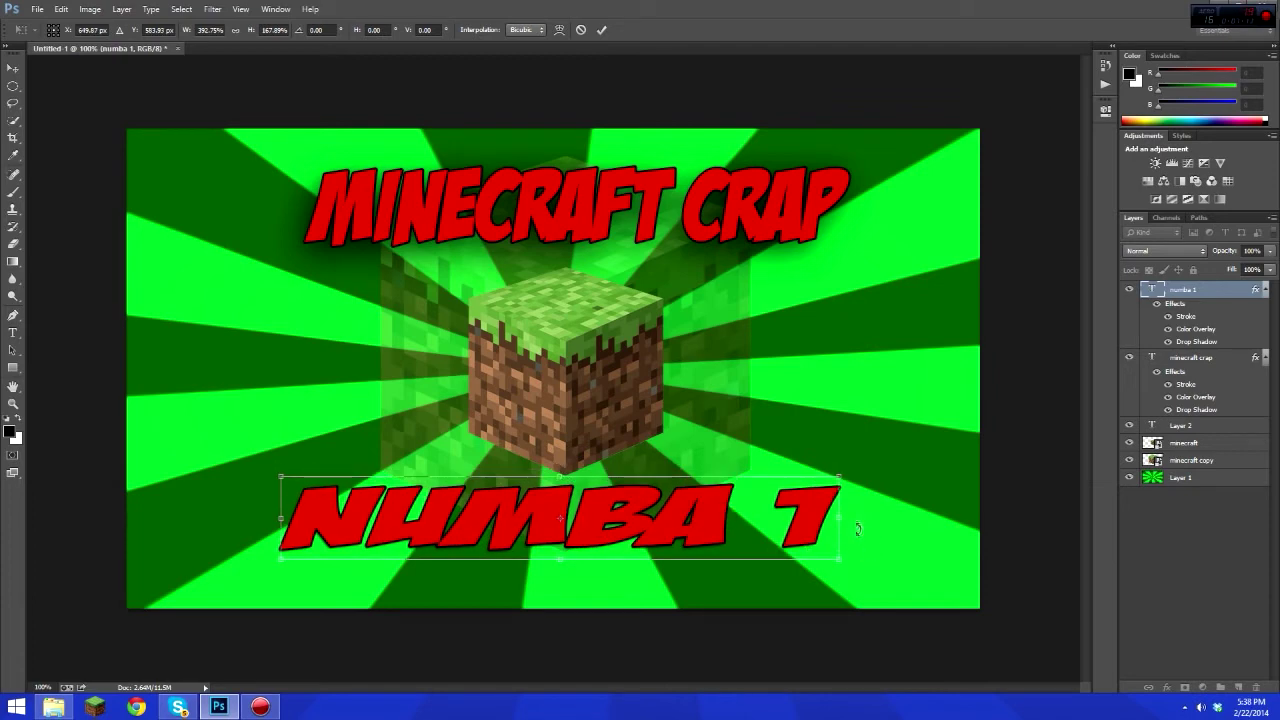
{"action": "left_click_drag", "start_coordinate": [843, 521], "coordinate": [986, 428]}
{"action": "left_click_drag", "start_coordinate": [760, 512], "coordinate": [700, 545]}
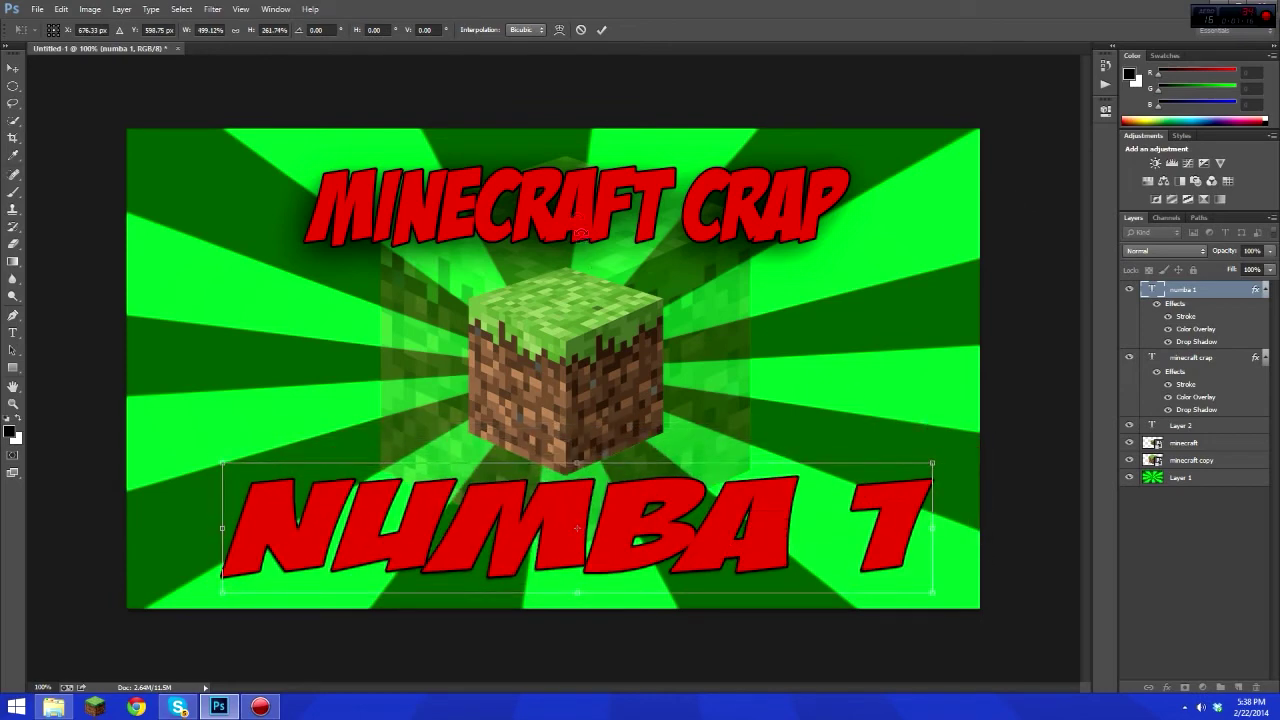
{"action": "left_click", "coordinate": [601, 29]}
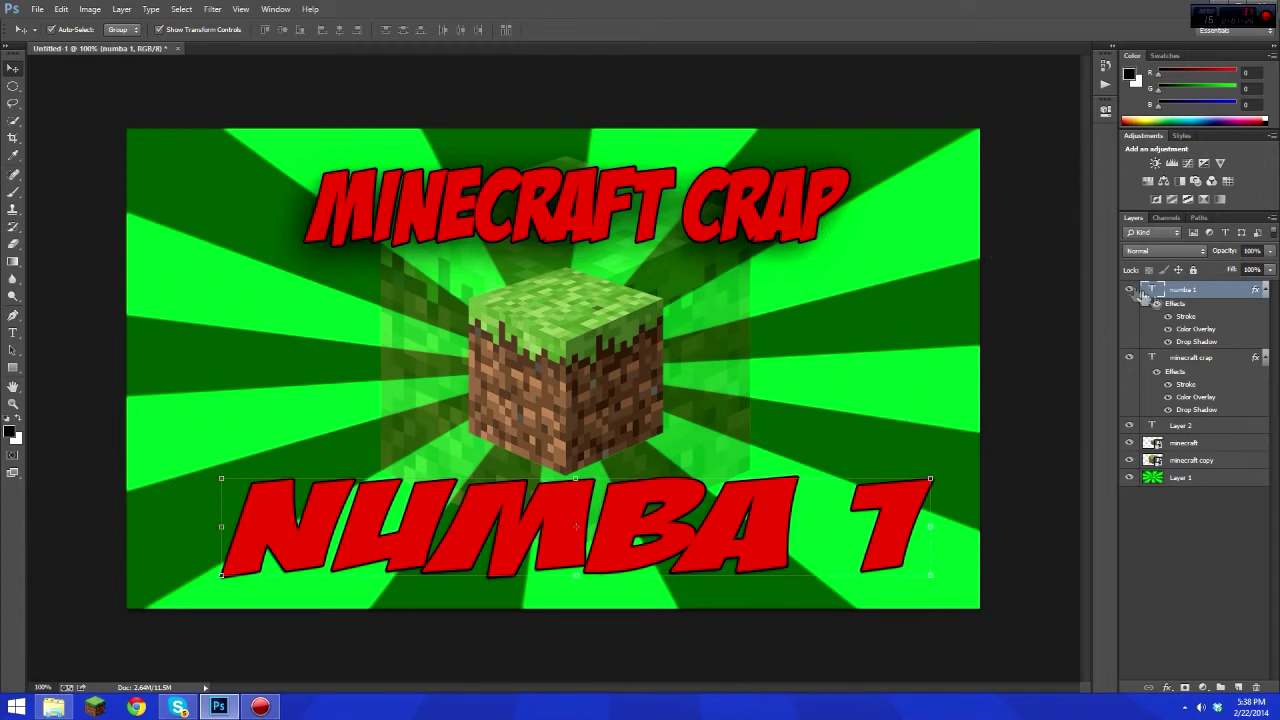
Step: Delete the empty text layer Layer 2 and undo the deletion
{"action": "left_click", "coordinate": [1181, 429]}
{"action": "key", "text": "Delete"}
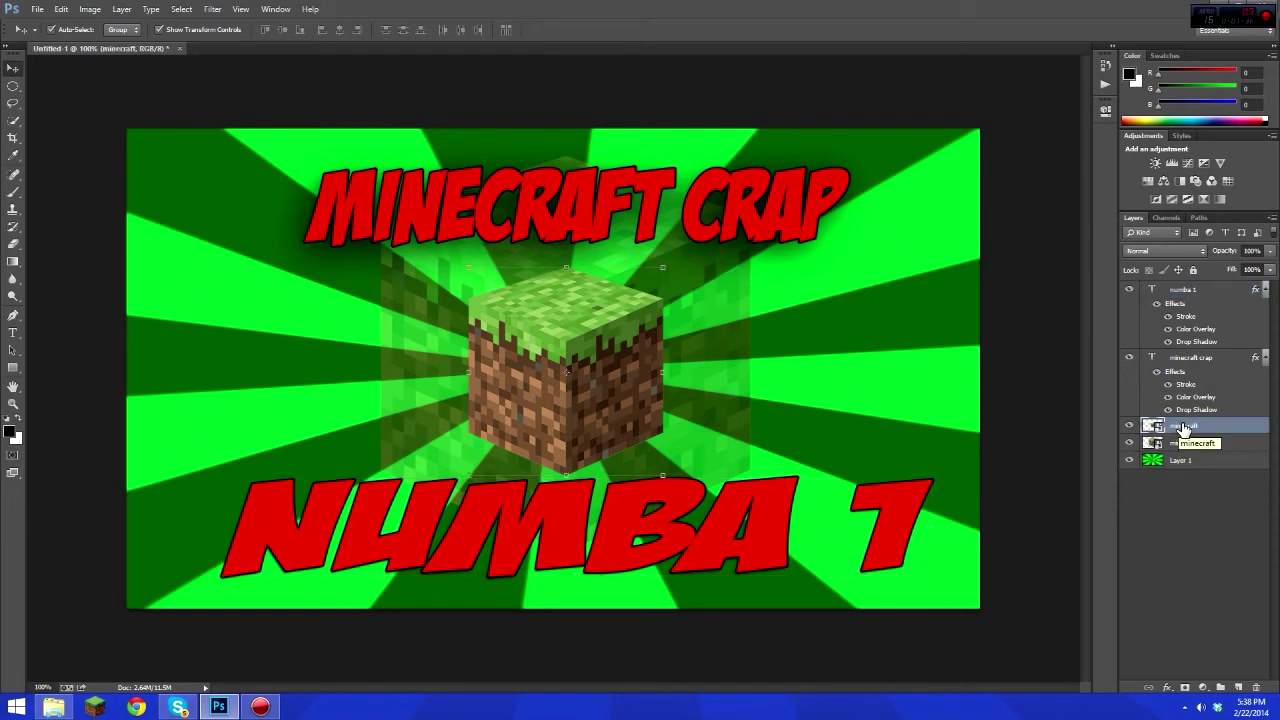
{"action": "key", "text": "ctrl+z"}
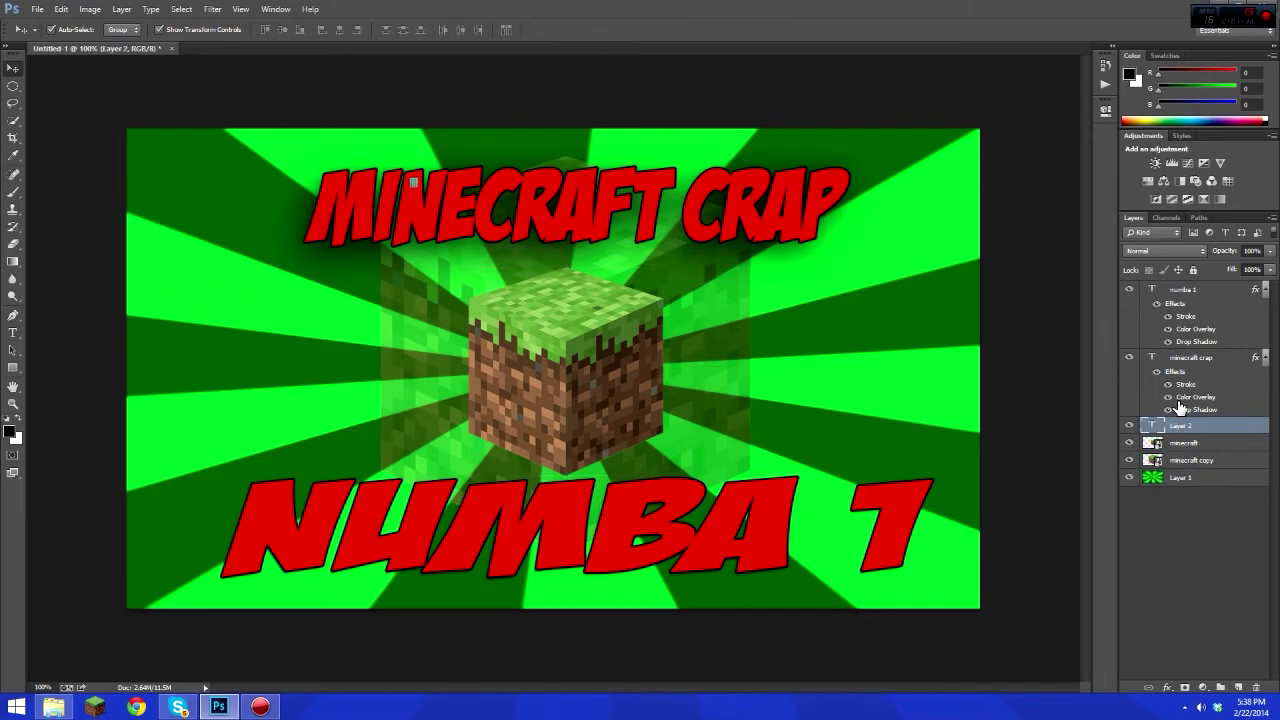
Step: Delete the small grass block layer and the faded large block layer
{"action": "left_click", "coordinate": [1234, 449]}
{"action": "key", "text": "Delete"}
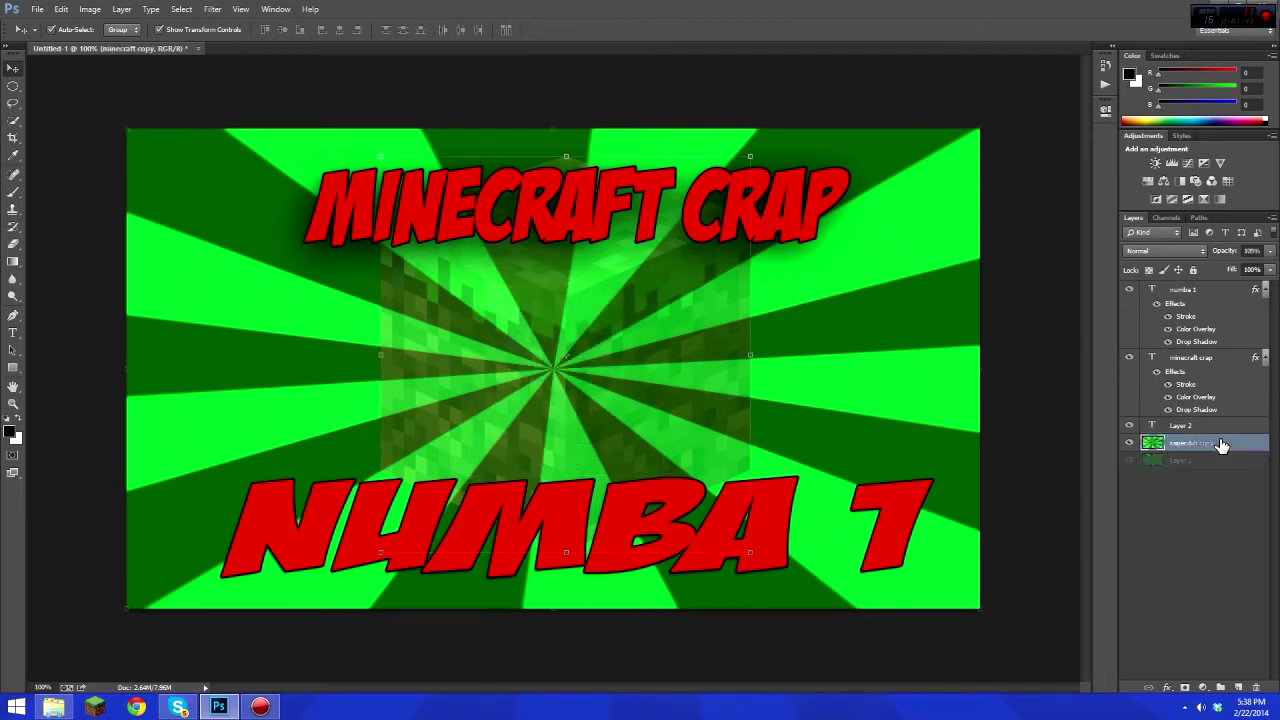
Step: Delete the leftover faded grass block layer and the empty text layer Layer 2
{"action": "key", "text": "Delete"}
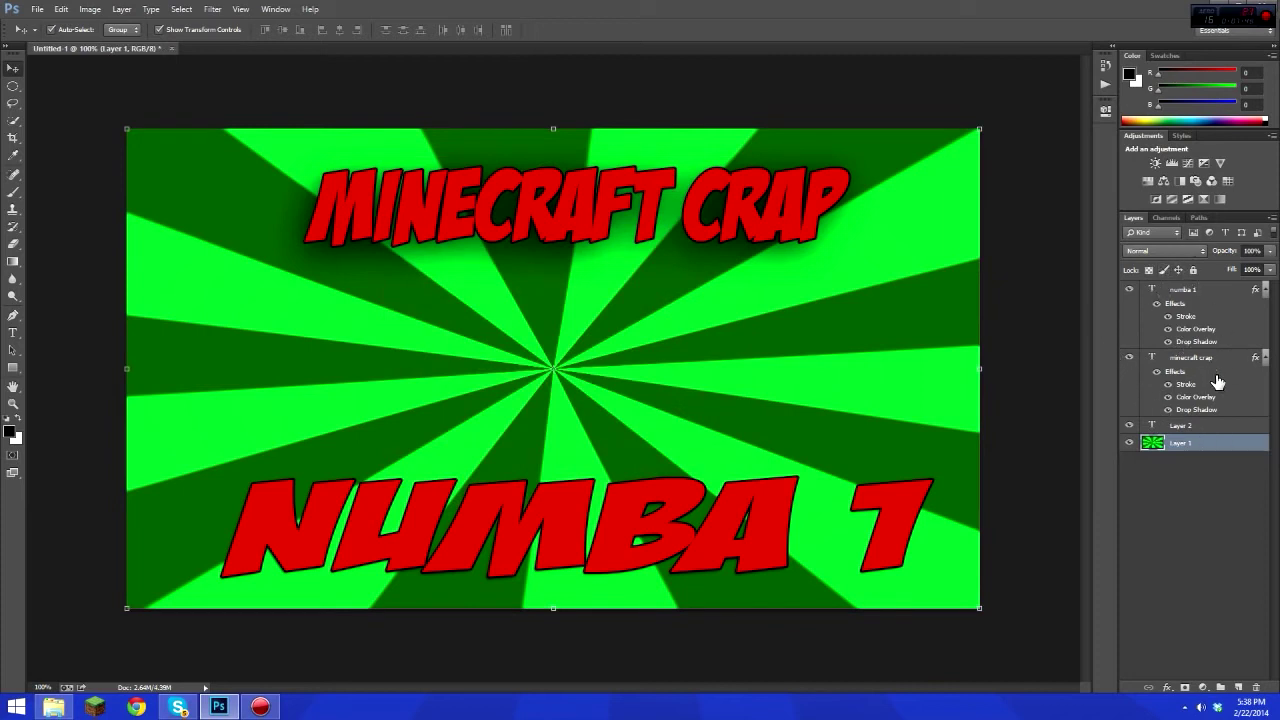
{"action": "left_click", "coordinate": [1207, 428]}
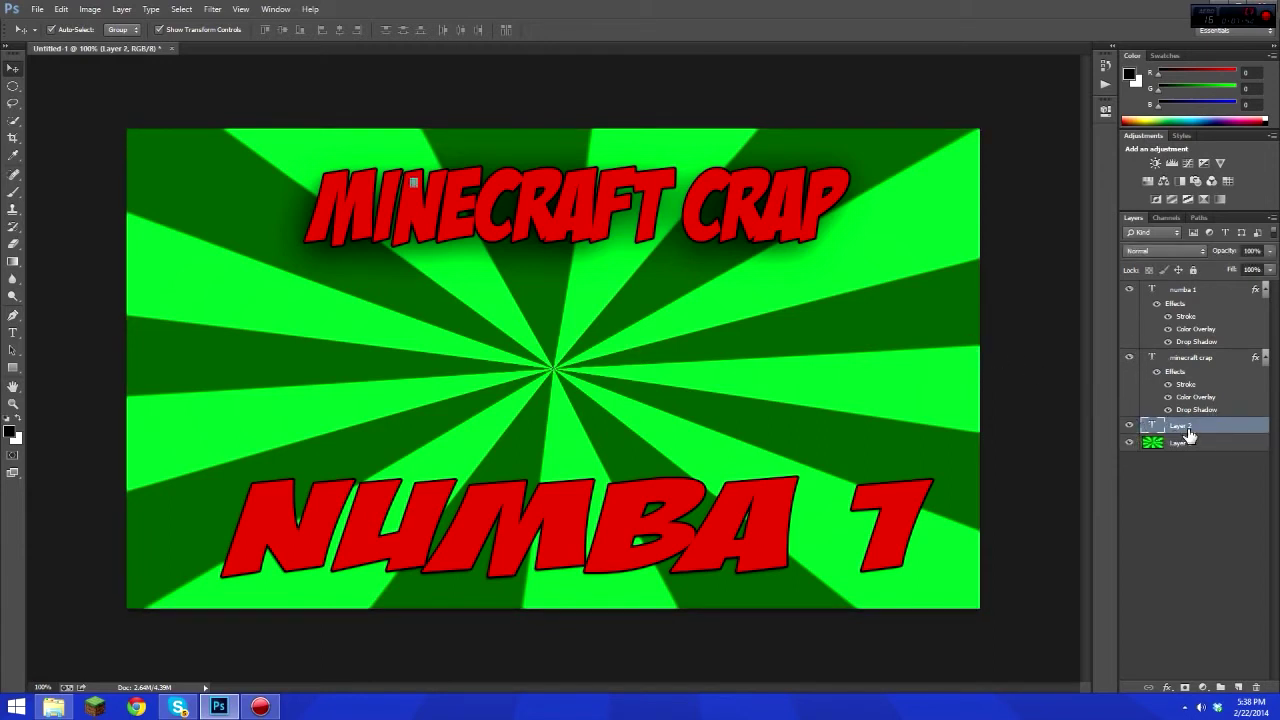
{"action": "key", "text": "Delete"}
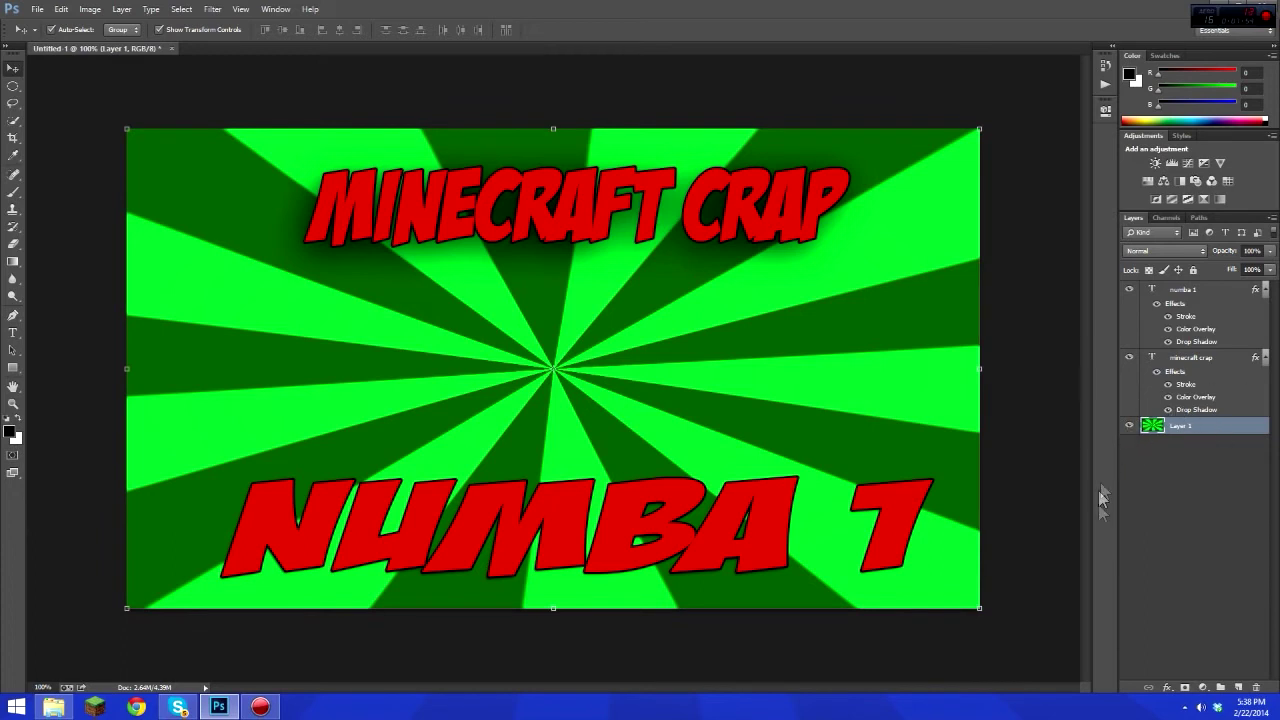
Step: Hide both title text layers and select everything outside a roughly centered ellipse about 13.9 × 7 in on the sunburst layer
{"action": "left_click", "coordinate": [1131, 358]}
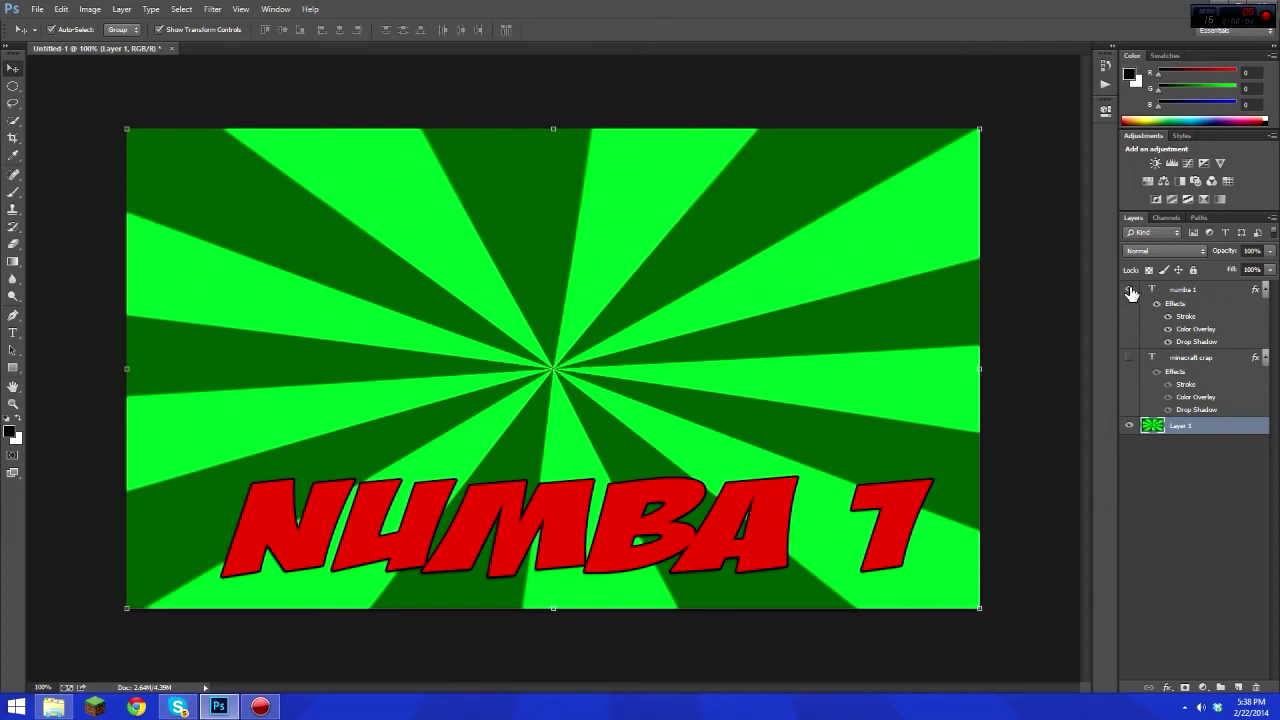
{"action": "left_click", "coordinate": [1131, 290]}
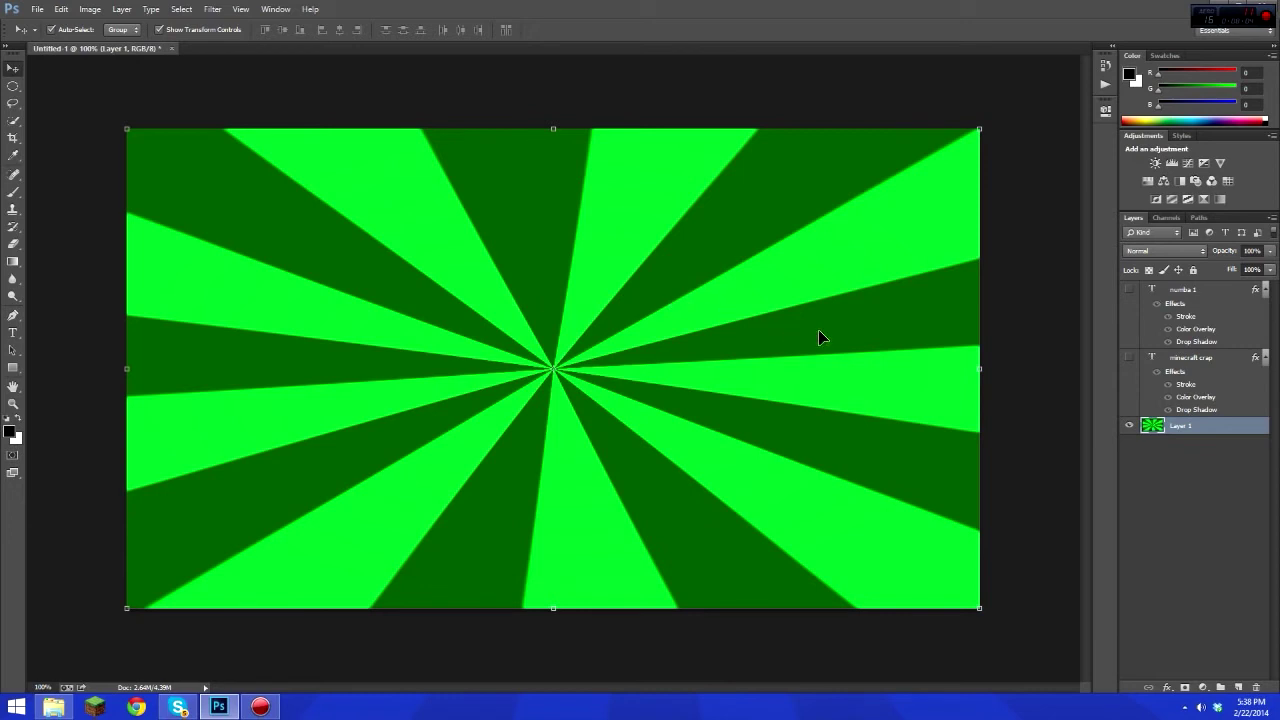
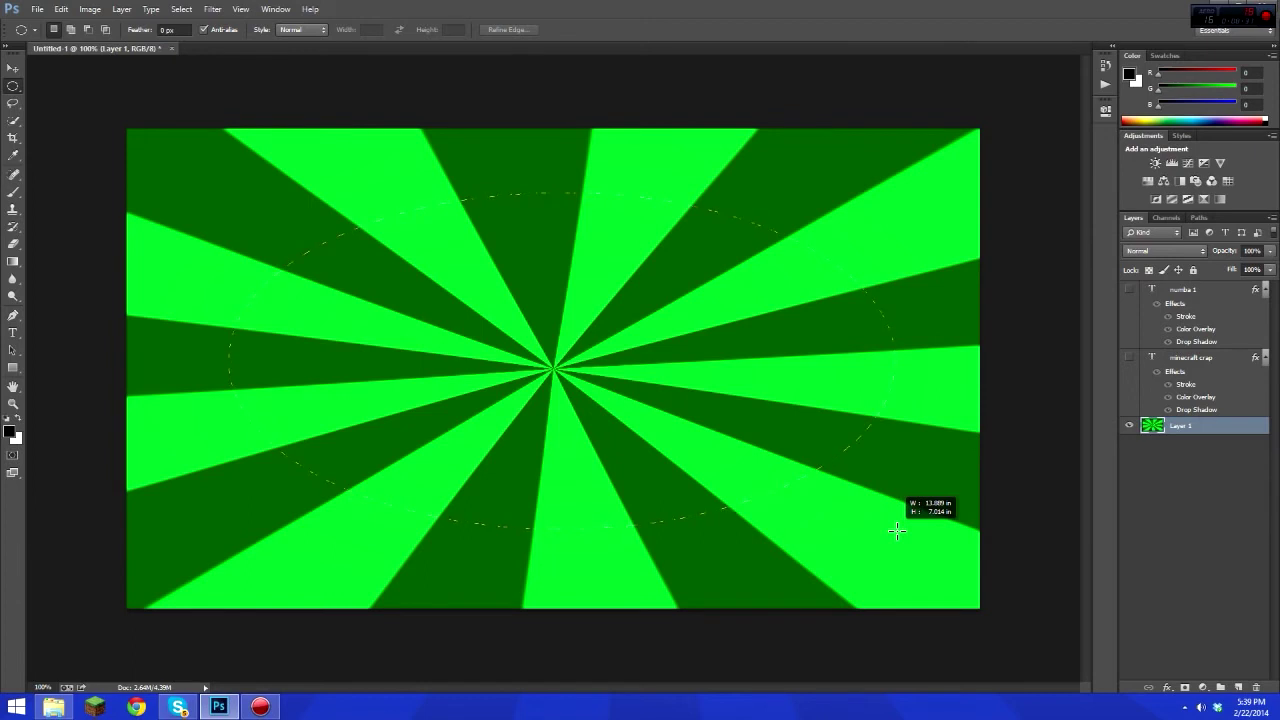
{"action": "left_click_drag", "start_coordinate": [896, 531], "coordinate": [897, 530]}
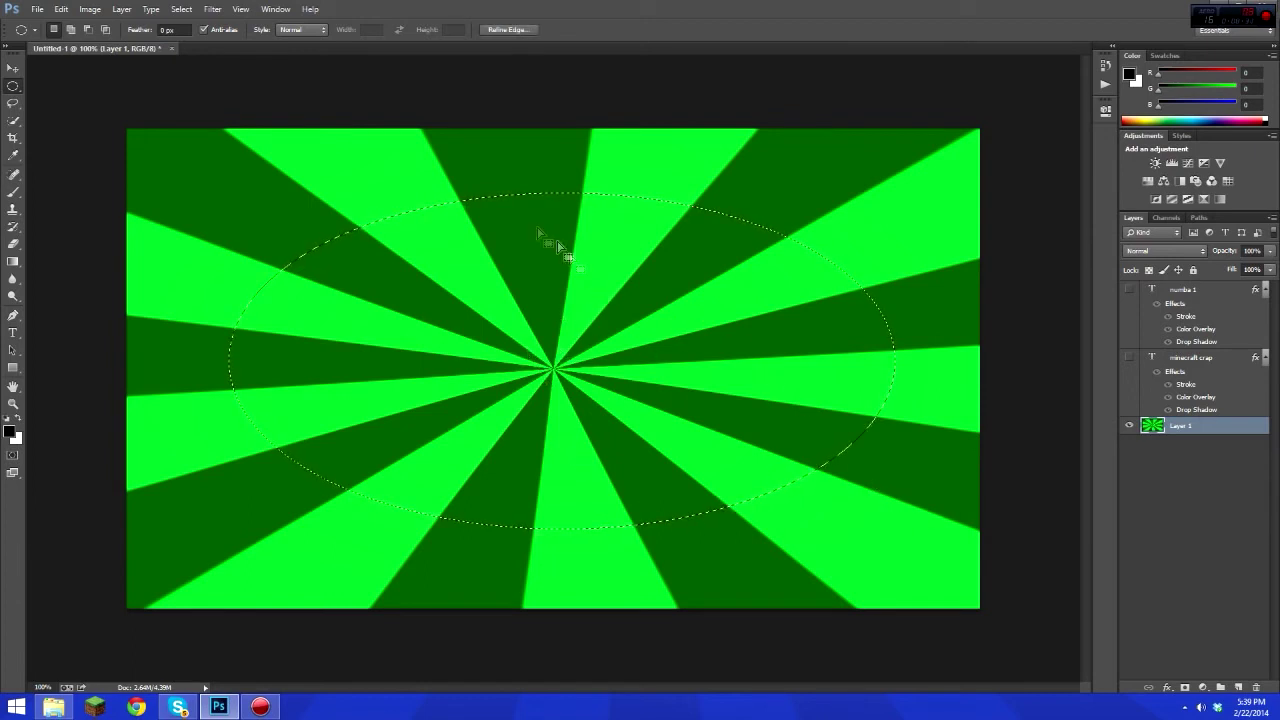
{"action": "right_click", "coordinate": [635, 331]}
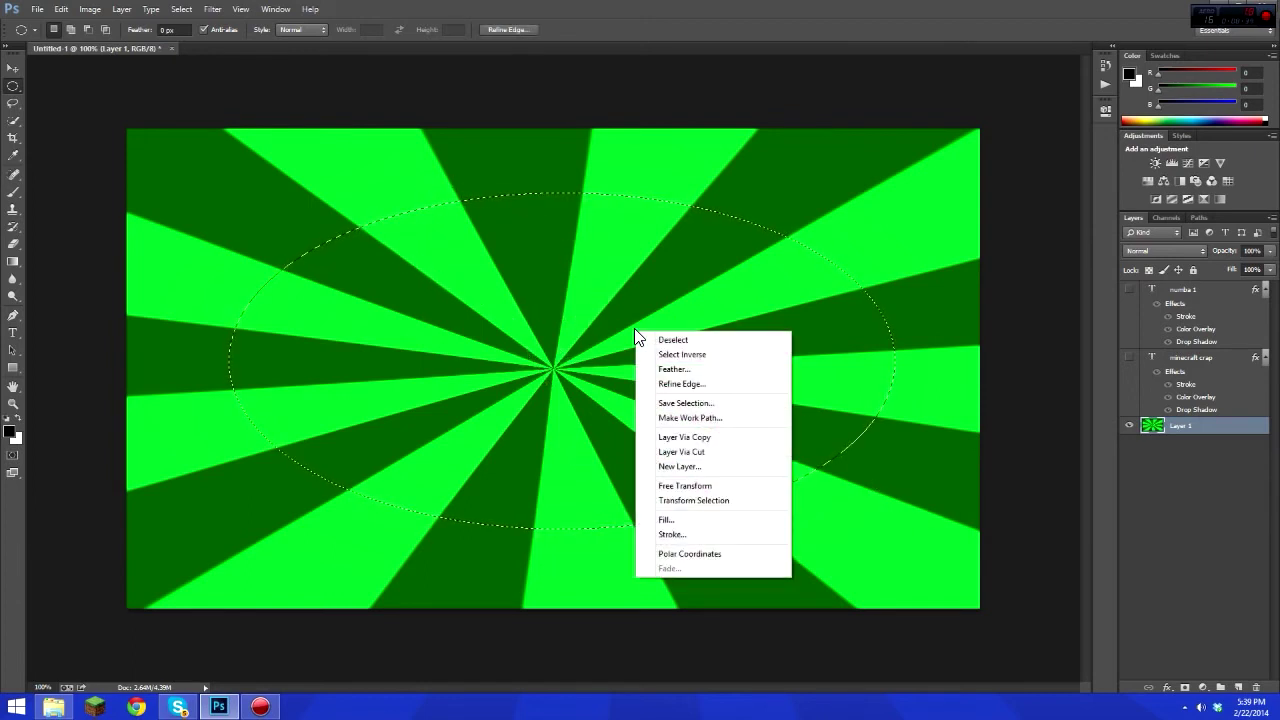
{"action": "right_click", "coordinate": [610, 331]}
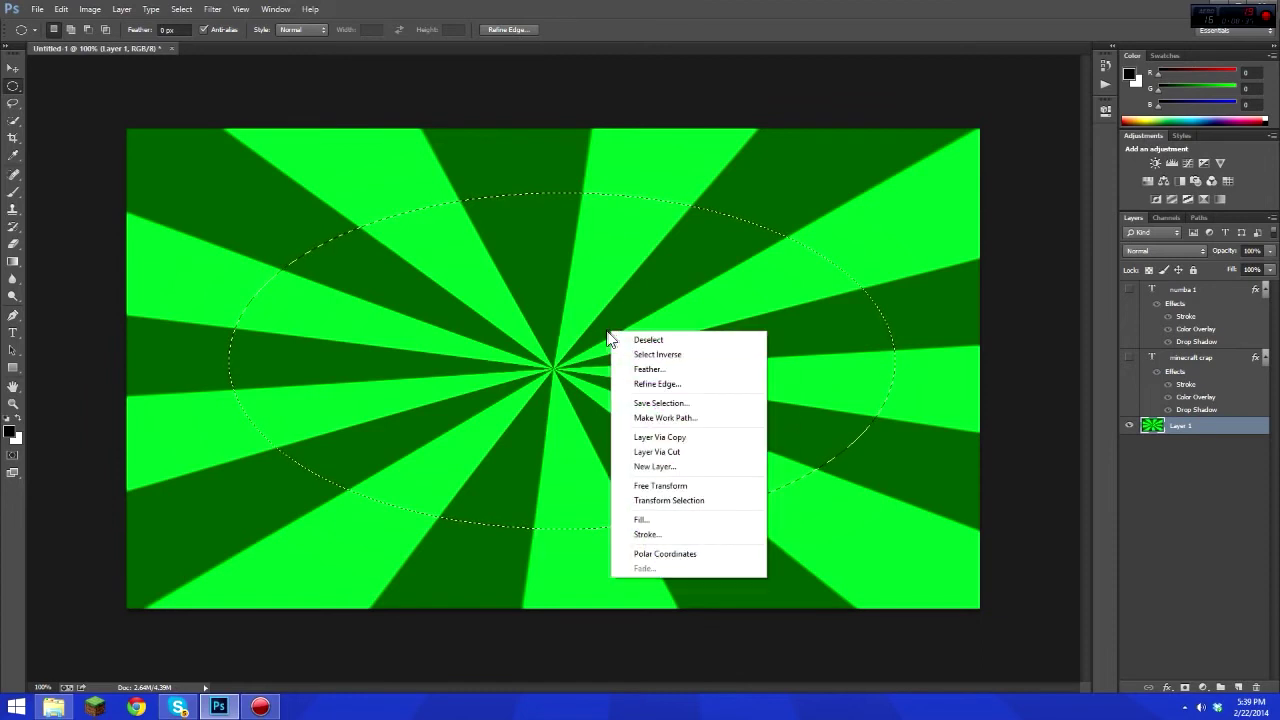
{"action": "right_click", "coordinate": [309, 189]}
{"action": "left_click", "coordinate": [624, 342]}
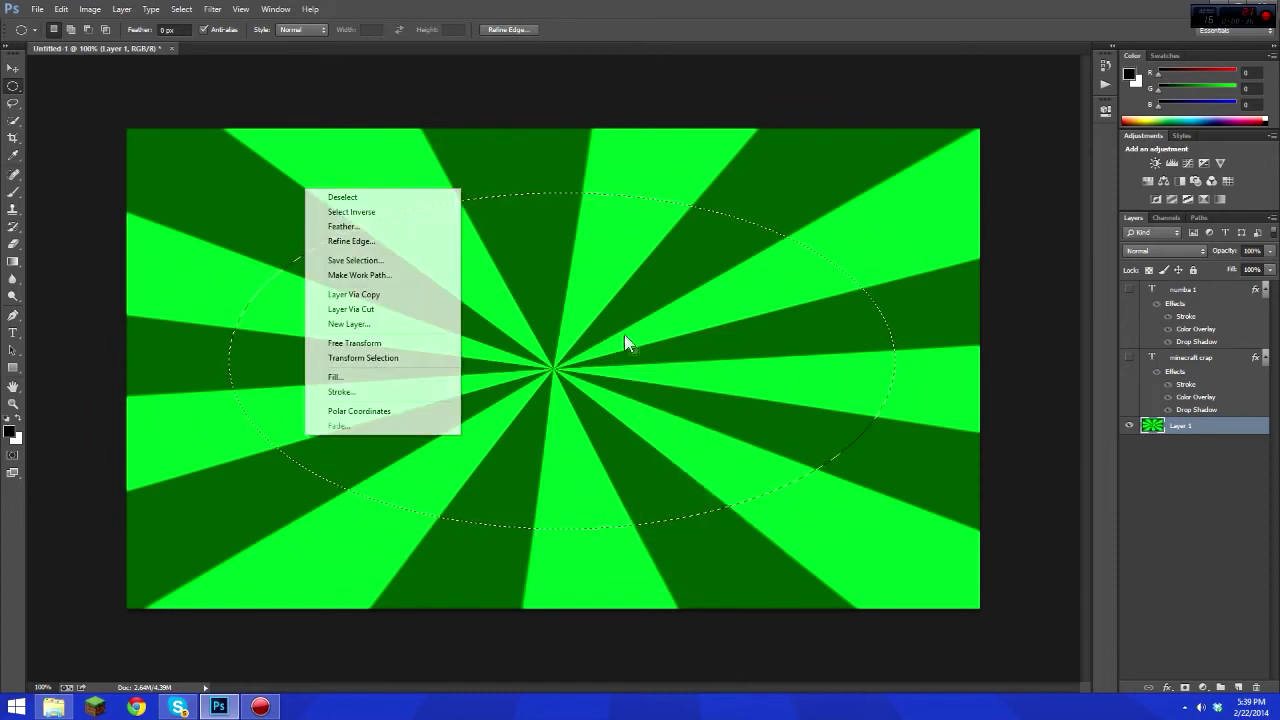
{"action": "right_click", "coordinate": [624, 335]}
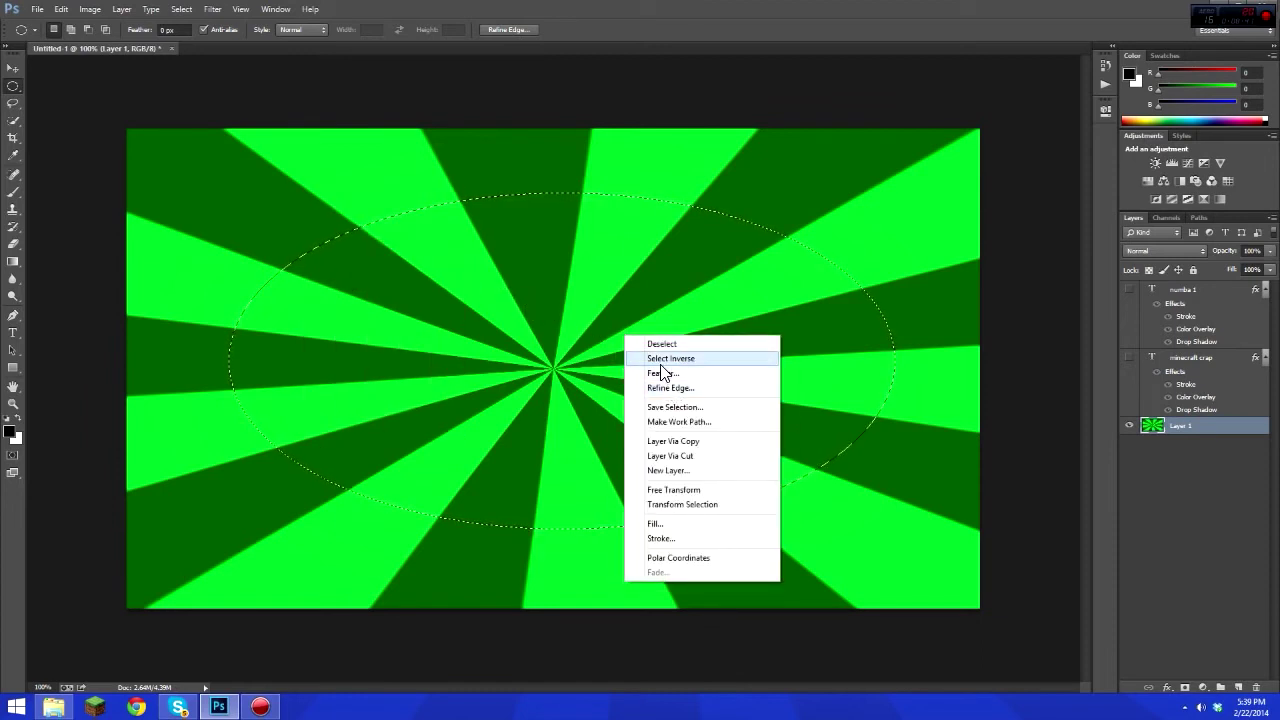
{"action": "left_click", "coordinate": [662, 360]}
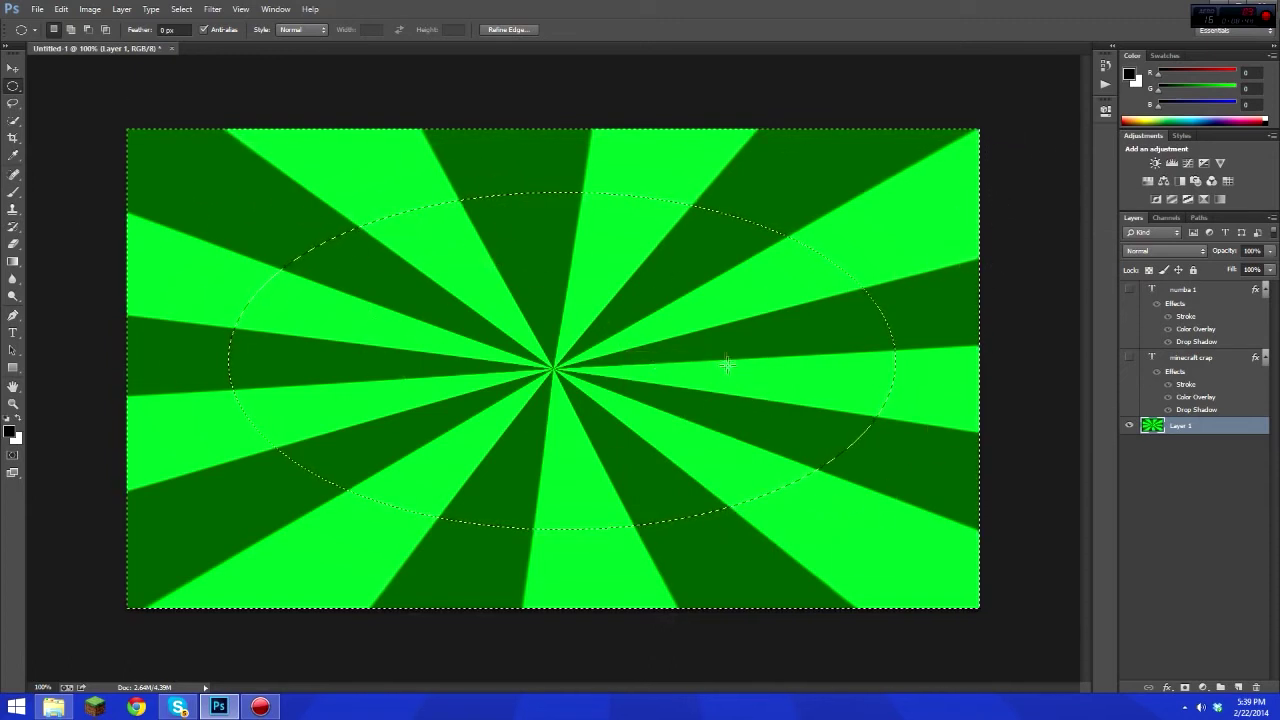
Step: Refine the selection's edge with radius 8.2 px, smooth 29, feather 25.5 px and a slightly negative edge shift
{"action": "right_click", "coordinate": [589, 333]}
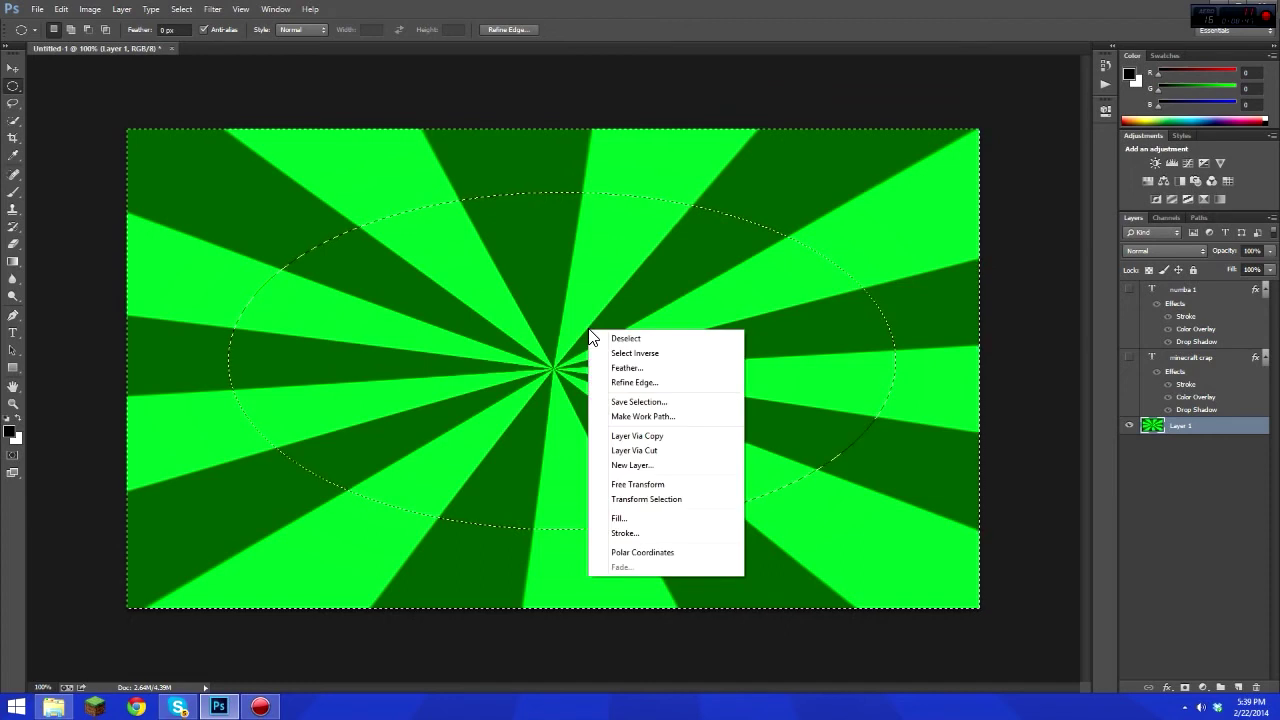
{"action": "left_click", "coordinate": [641, 382]}
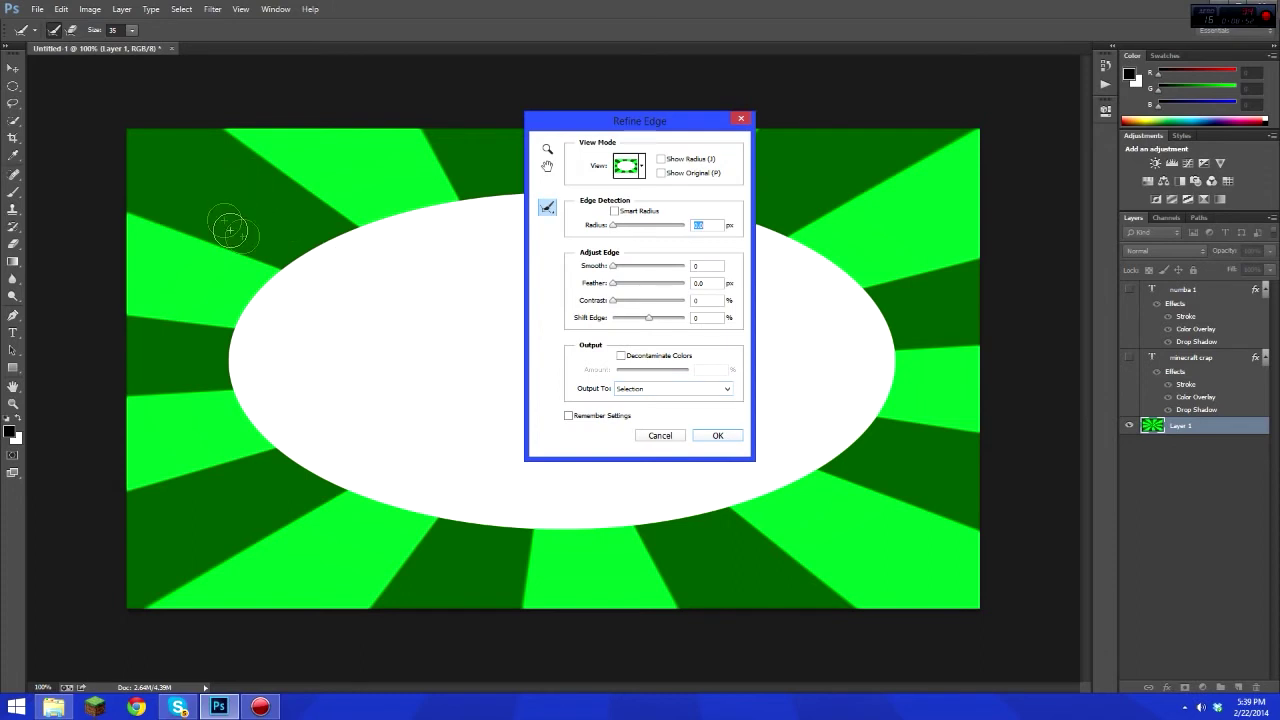
{"action": "left_click_drag", "start_coordinate": [262, 205], "coordinate": [380, 229]}
{"action": "left_click_drag", "start_coordinate": [615, 226], "coordinate": [655, 226]}
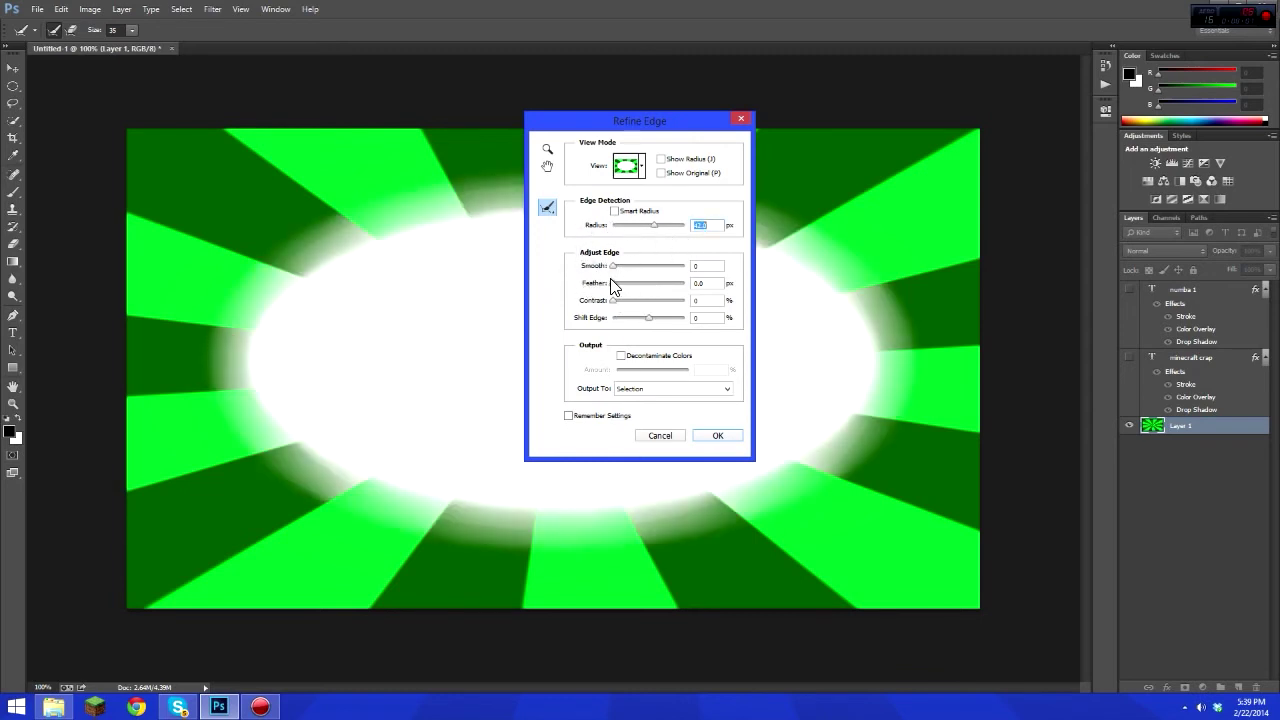
{"action": "left_click_drag", "start_coordinate": [612, 283], "coordinate": [644, 282]}
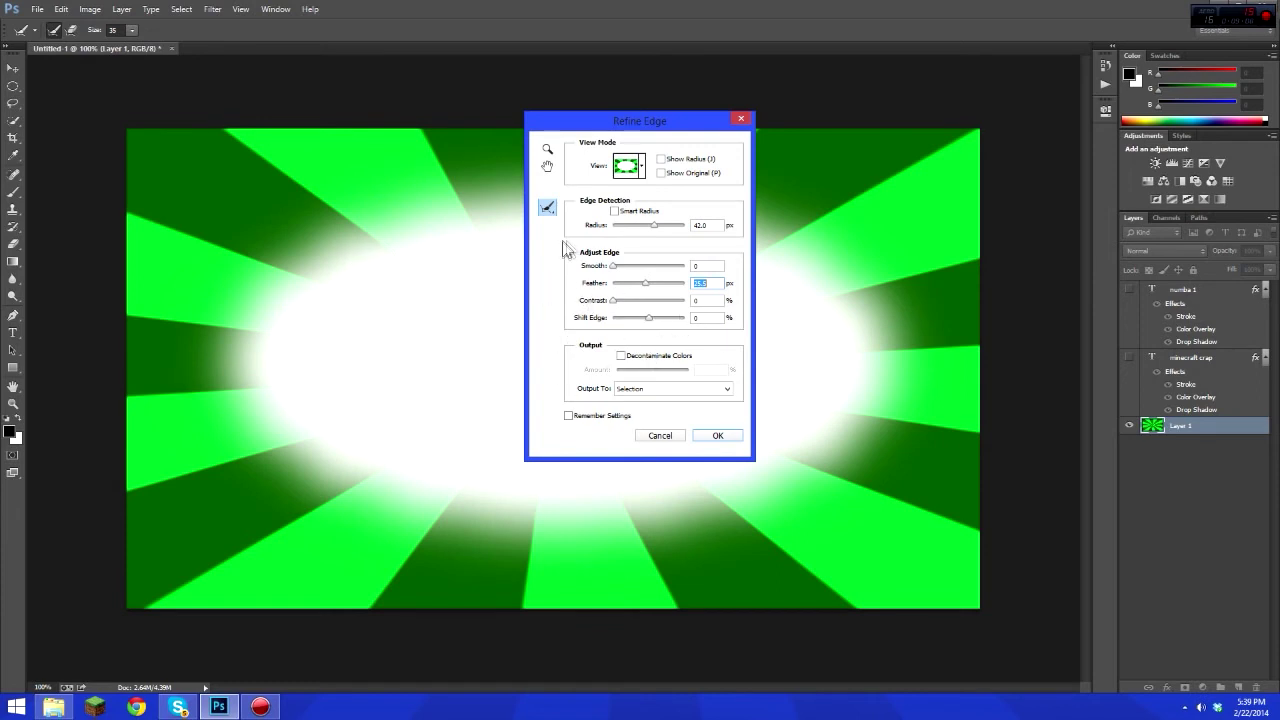
{"action": "mouse_move", "coordinate": [655, 232]}
{"action": "left_mouse_down"}
{"action": "mouse_move", "coordinate": [672, 232]}
{"action": "mouse_move", "coordinate": [643, 226]}
{"action": "left_mouse_up"}
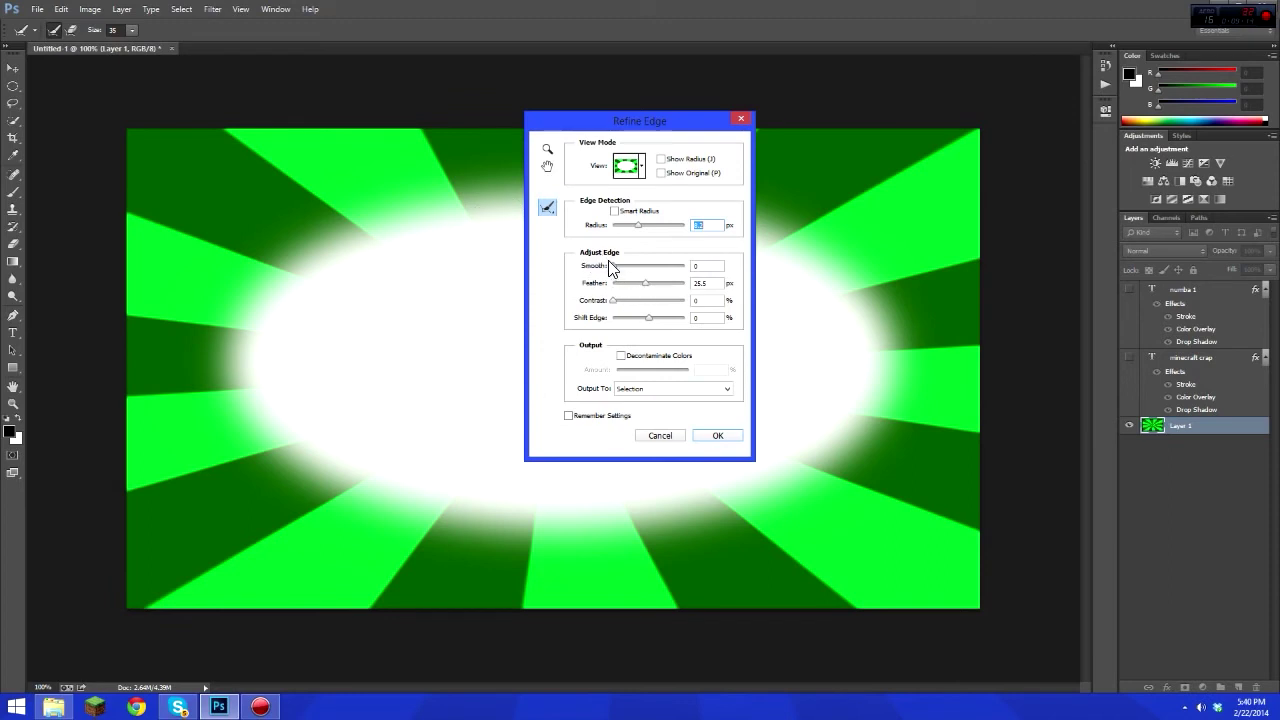
{"action": "left_click_drag", "start_coordinate": [610, 265], "coordinate": [648, 320]}
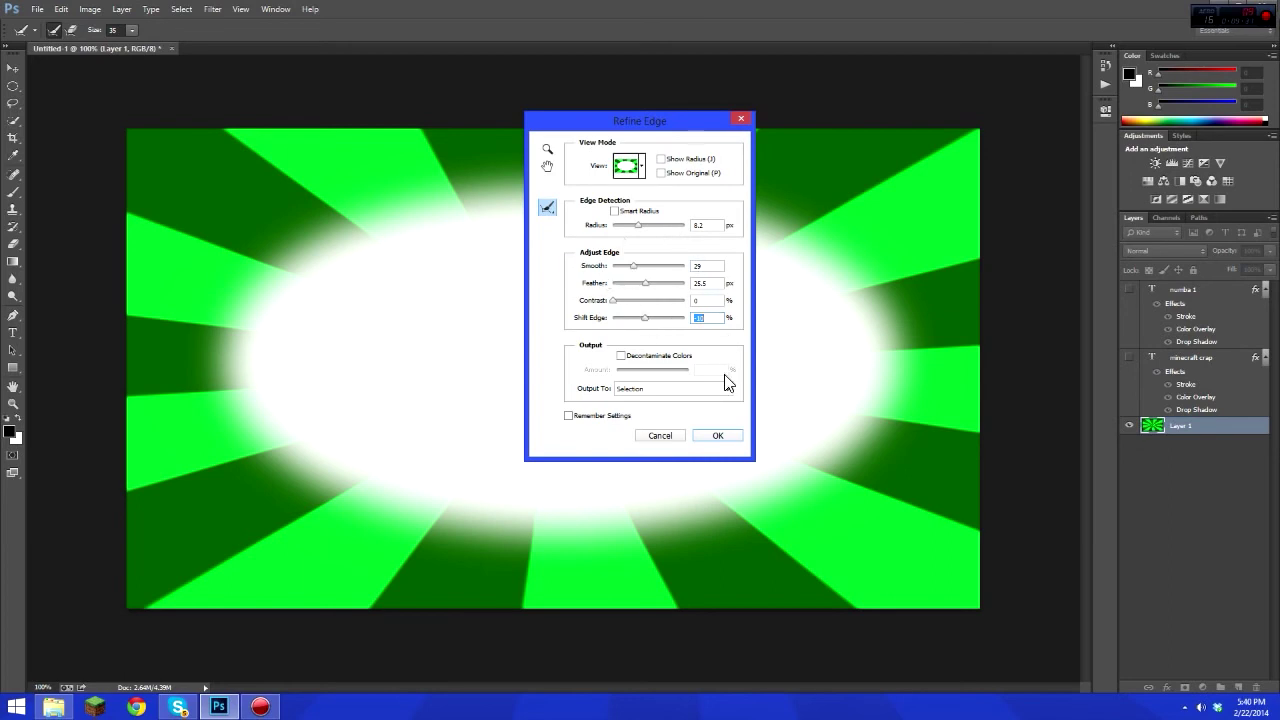
{"action": "key", "text": "Return"}
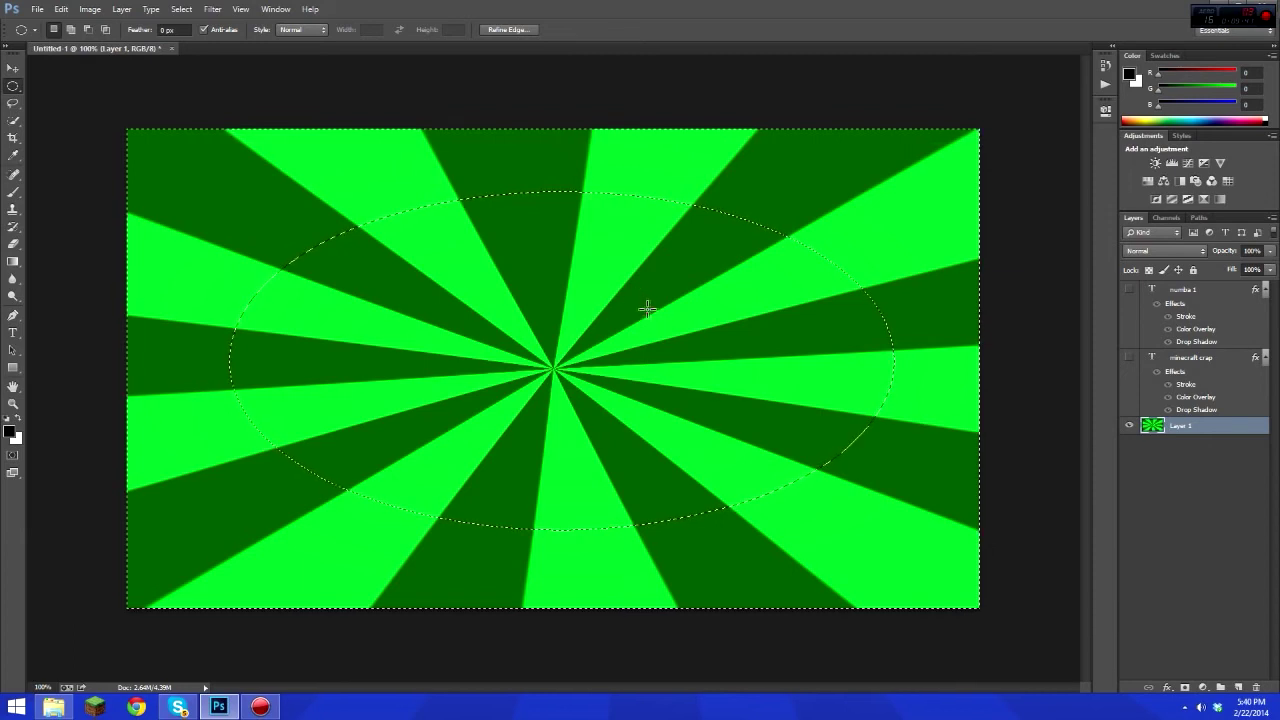
Step: Mask the sunburst layer with the selection to open its center, and show both title text layers again
{"action": "left_click", "coordinate": [1185, 689]}
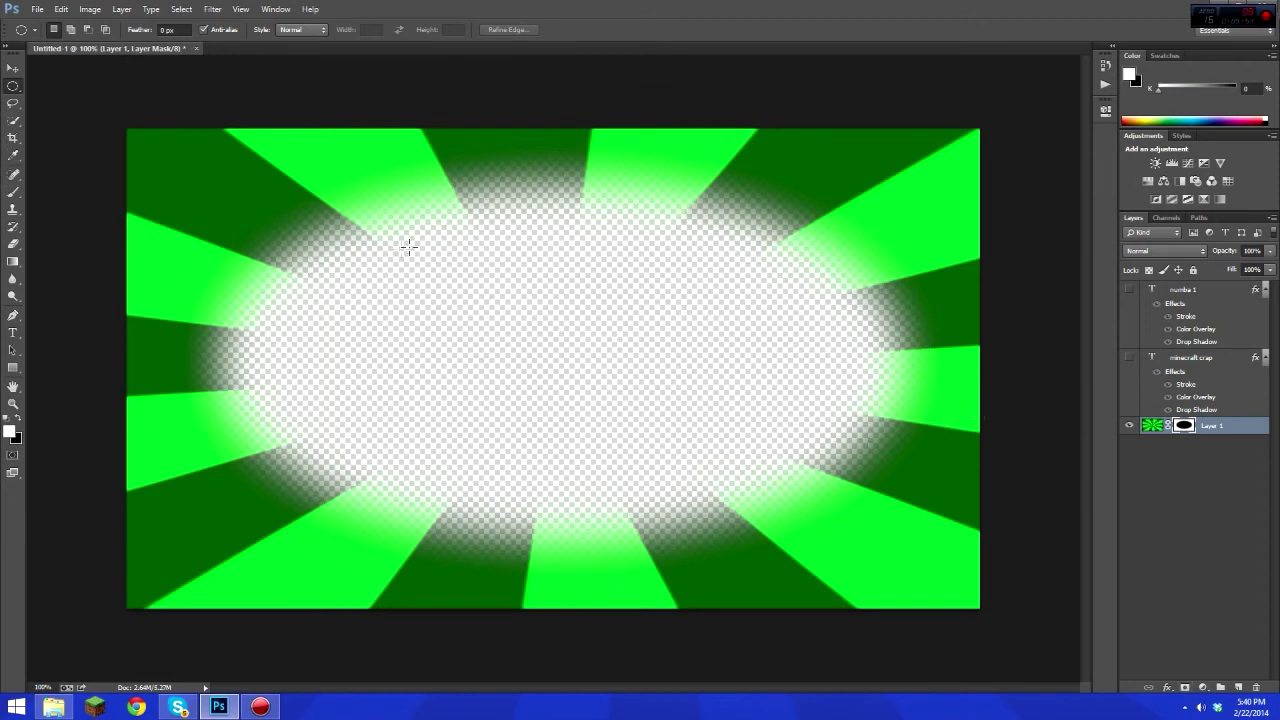
{"action": "left_click", "coordinate": [1129, 357]}
{"action": "left_click", "coordinate": [1129, 289]}
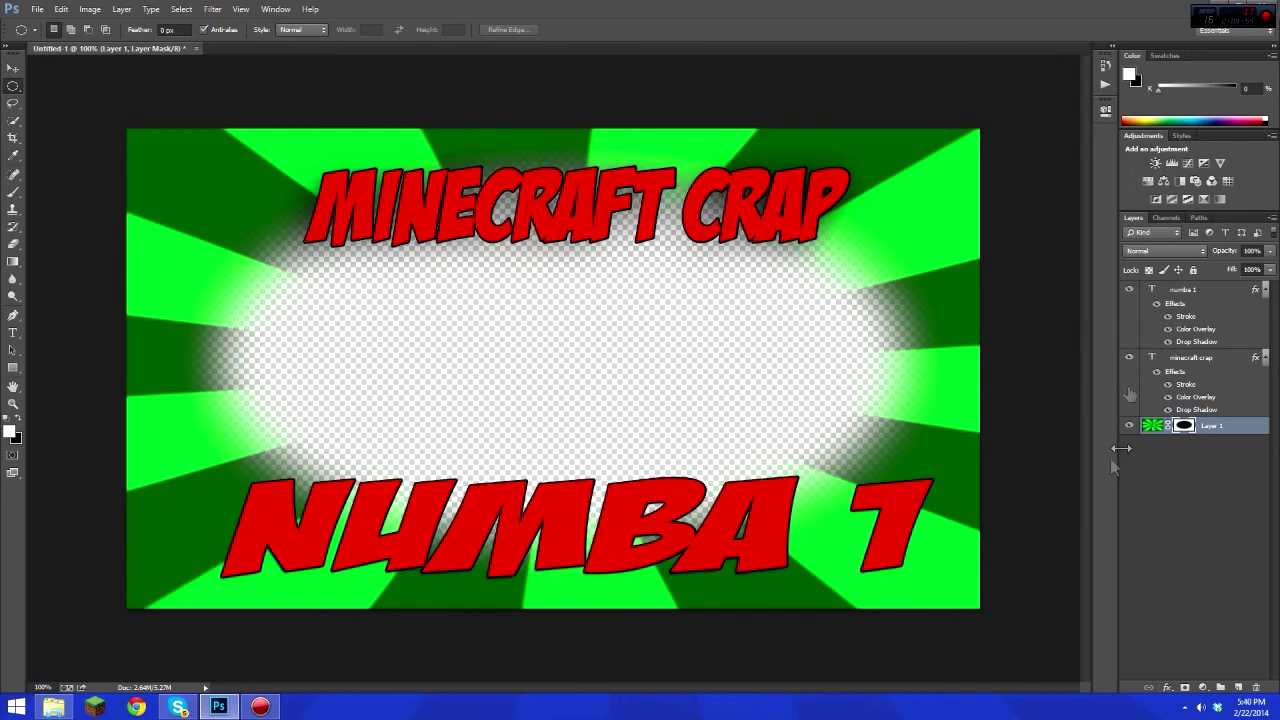
Step: Place the minecraft-woods-morning image in the document and move its layer beneath the masked sunburst layer
{"action": "left_click_drag", "start_coordinate": [1224, 346], "coordinate": [555, 342]}
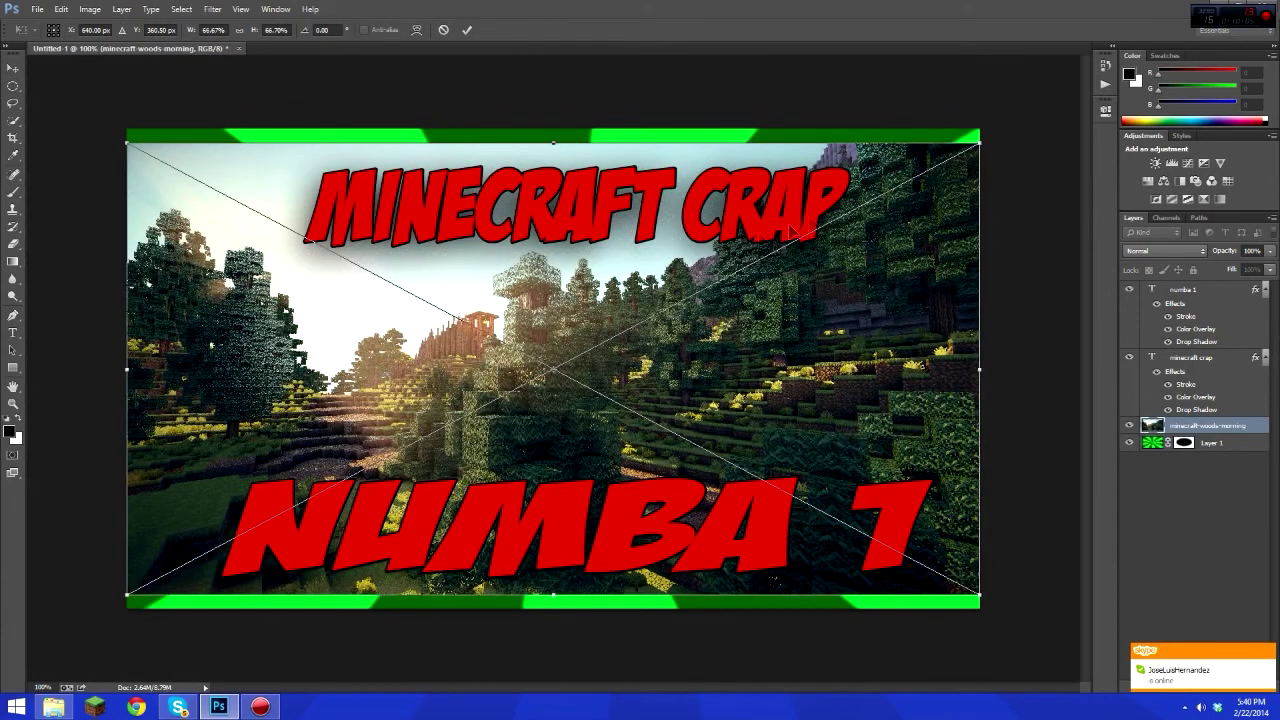
{"action": "left_click", "coordinate": [466, 29]}
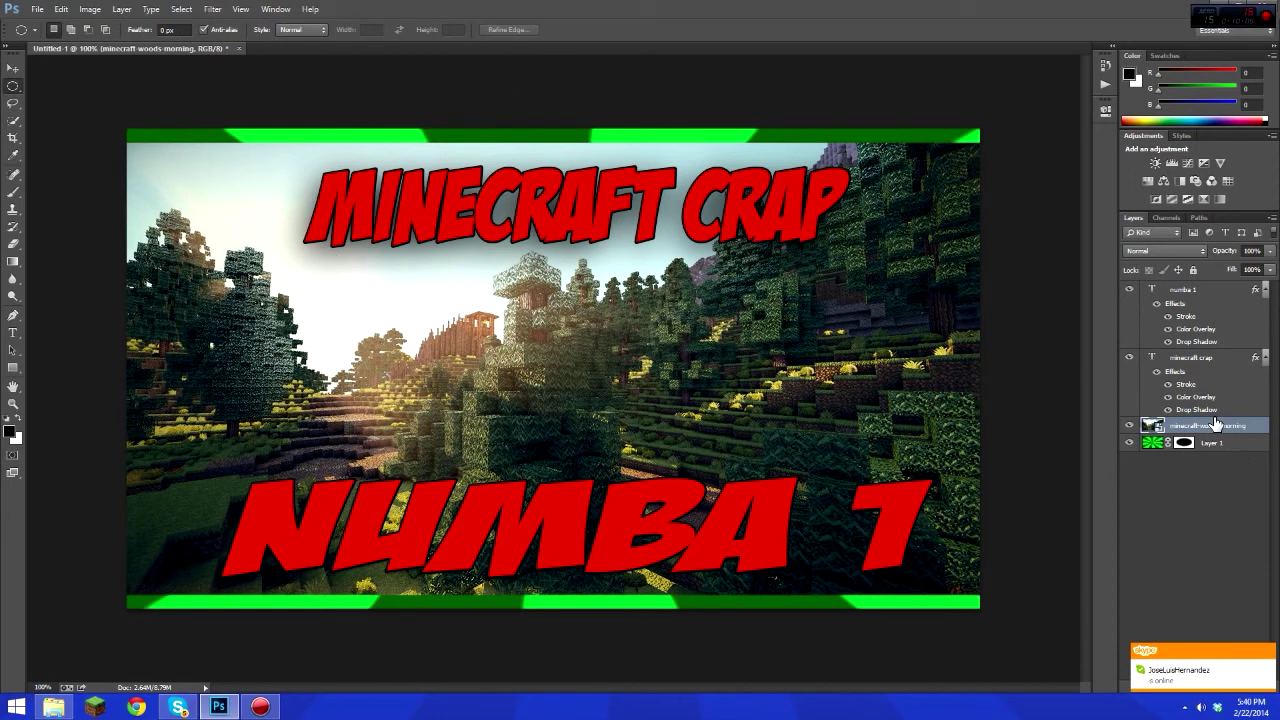
{"action": "left_click_drag", "start_coordinate": [1215, 425], "coordinate": [1213, 456]}
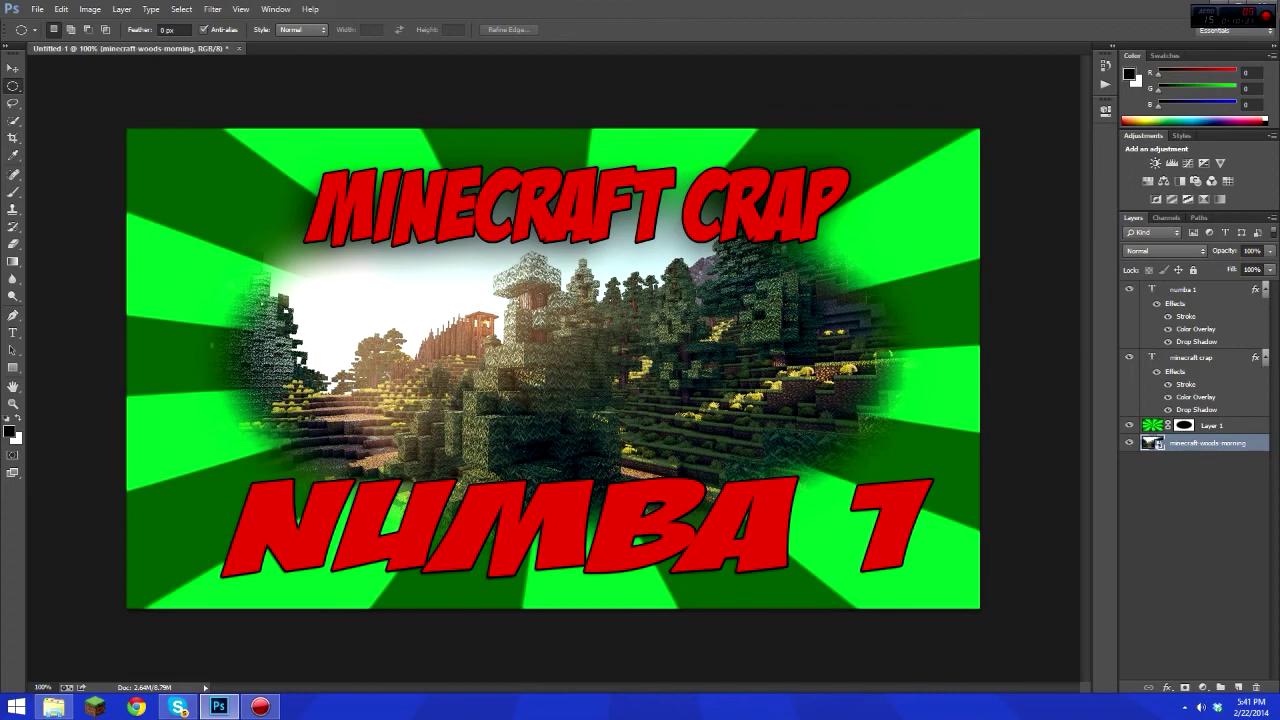
Step: Place the Minecraft-steve_12 image above the woods layer, scaled to about 53% and positioned centrally between the two titles
{"action": "left_click_drag", "start_coordinate": [1279, 356], "coordinate": [596, 370]}
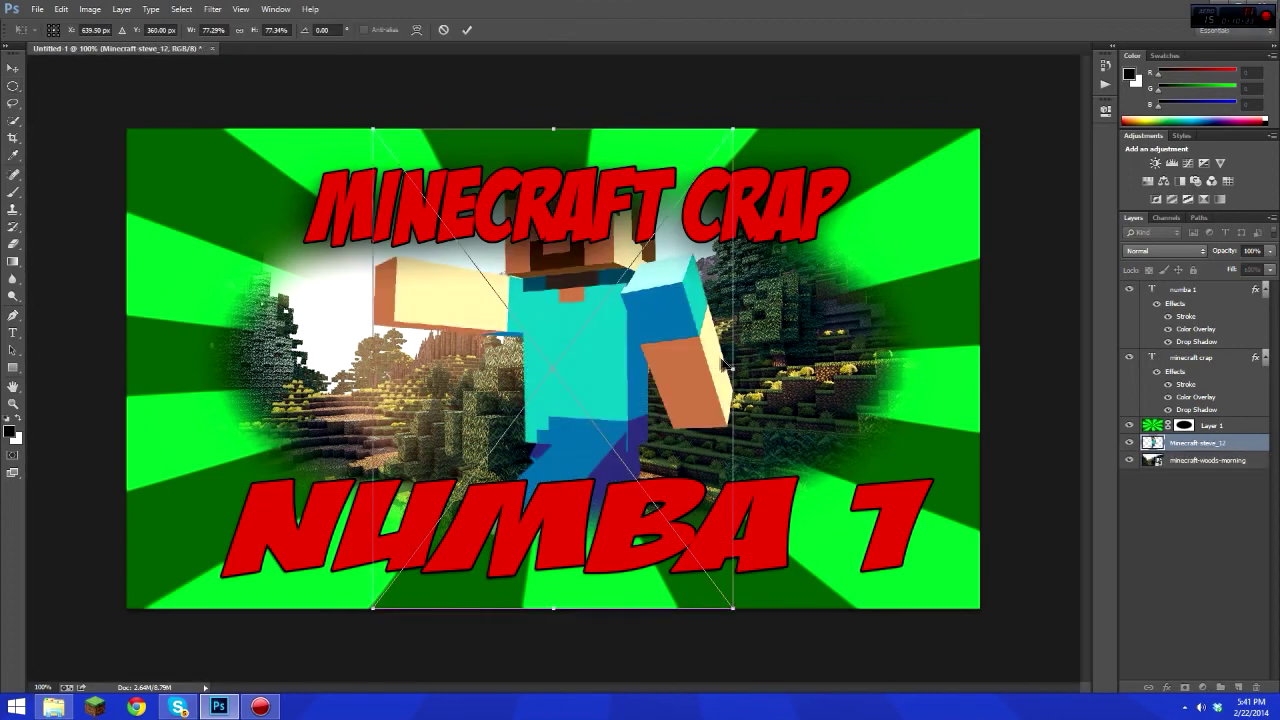
{"action": "left_click_drag", "start_coordinate": [733, 128], "coordinate": [619, 281]}
{"action": "left_click_drag", "start_coordinate": [543, 397], "coordinate": [600, 330]}
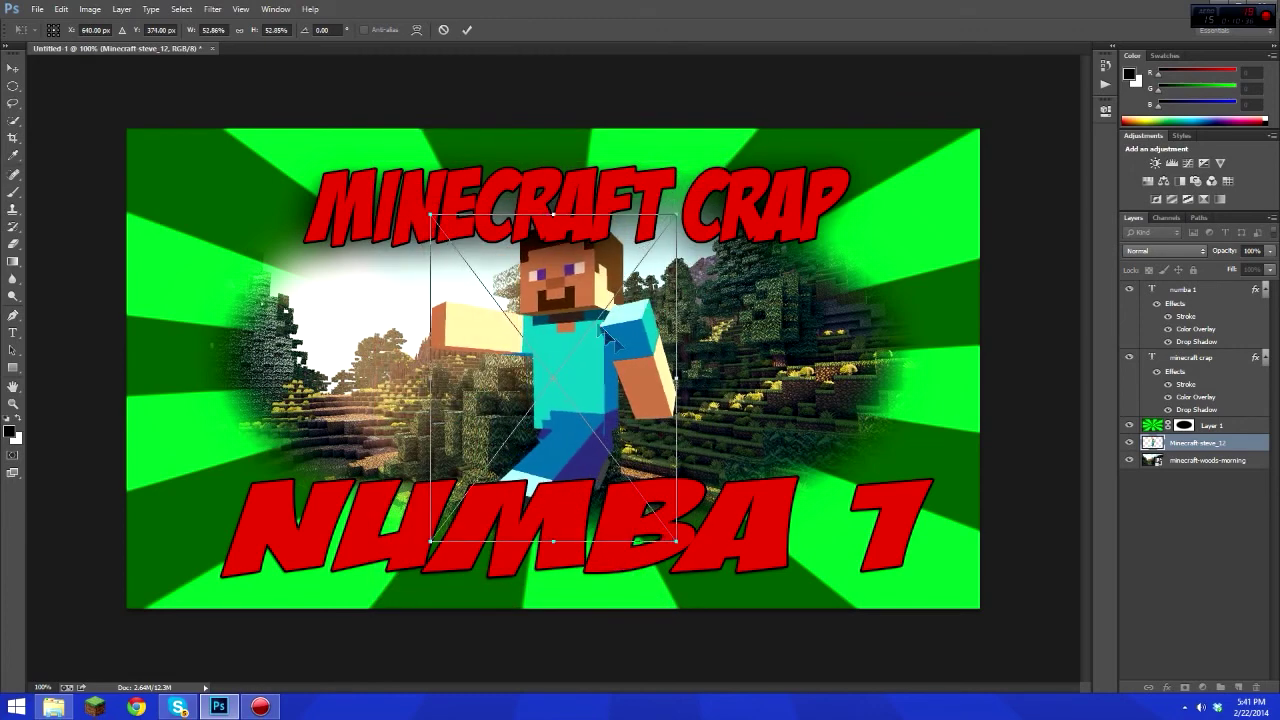
{"action": "left_click", "coordinate": [467, 29]}
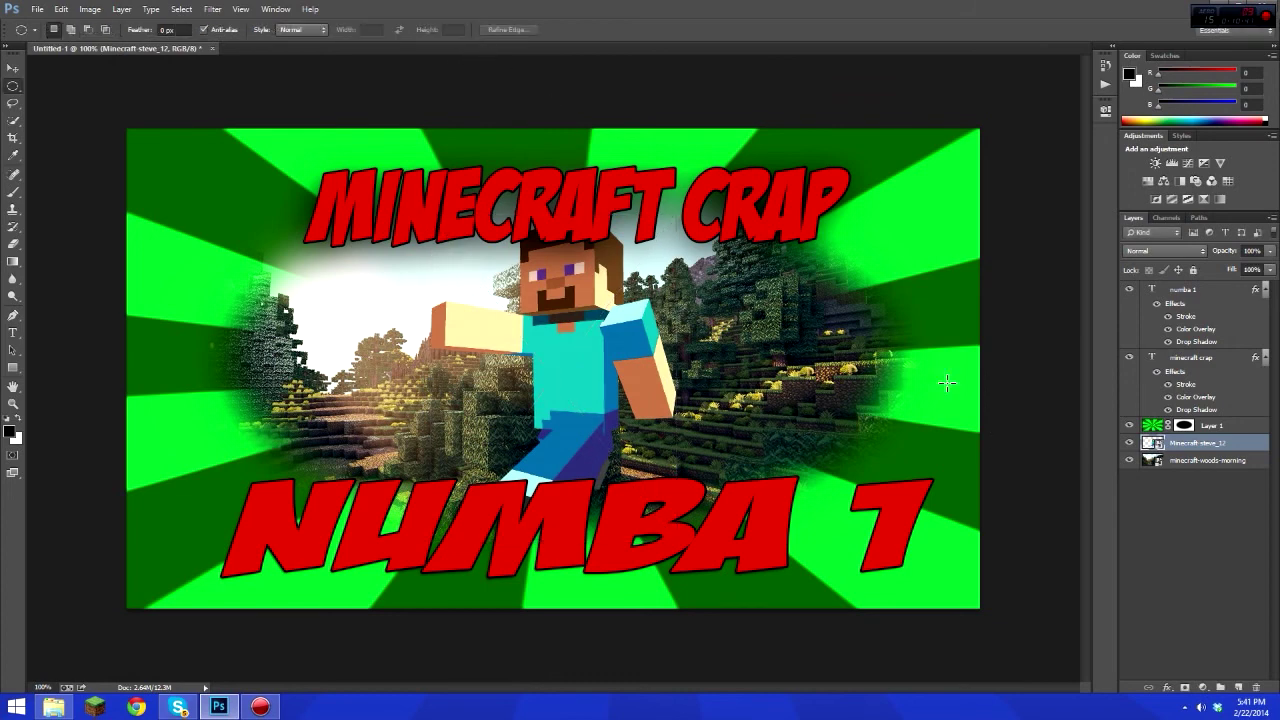